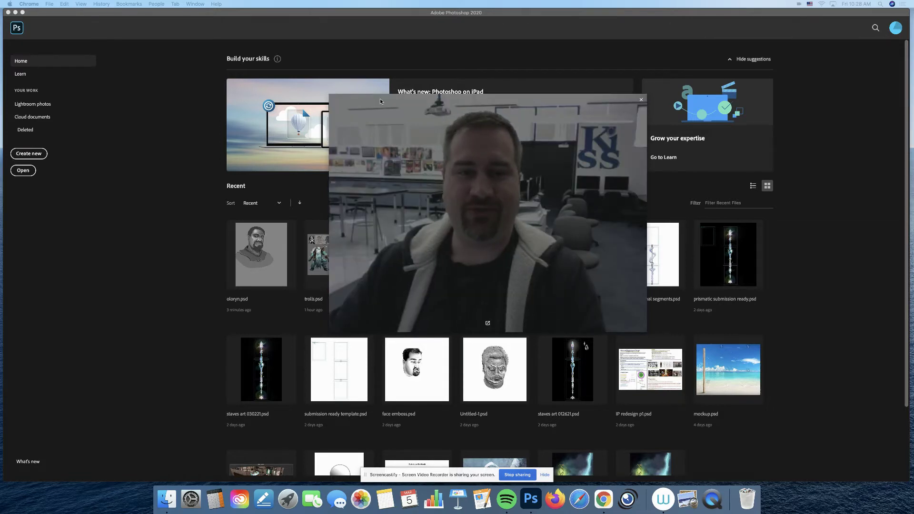
pyautogui.moveTo(331, 95); pyautogui.dragTo(565, 242)
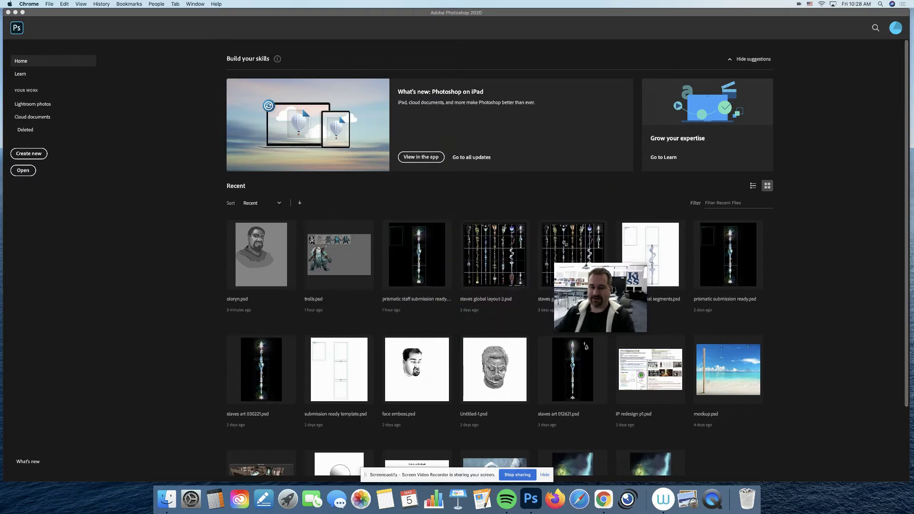
pyautogui.moveTo(591, 270); pyautogui.dragTo(813, 415)
# - Create a new landscape document 11 x 8.5 inches at 300 pixels/inch in 8-bit RGB Color with a white background
pyautogui.moveTo(191, 13); pyautogui.dragTo(189, 13)
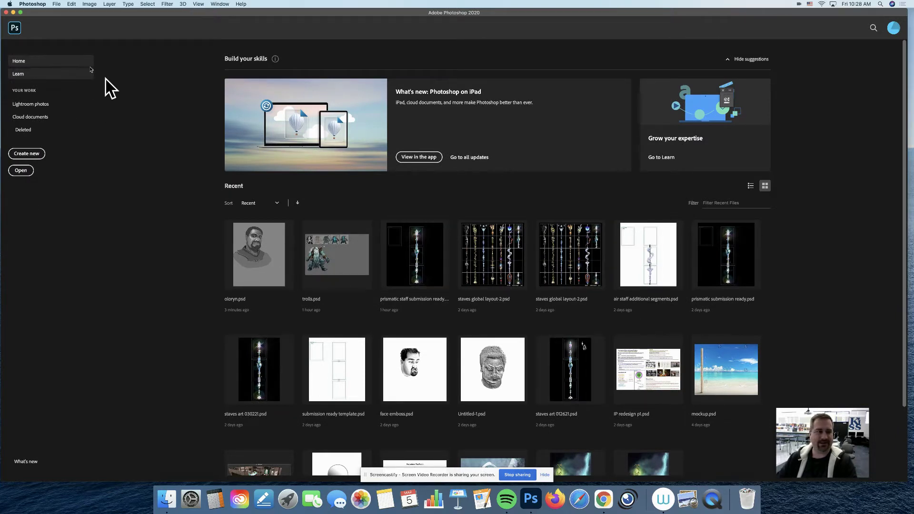
pyautogui.click(56, 6)
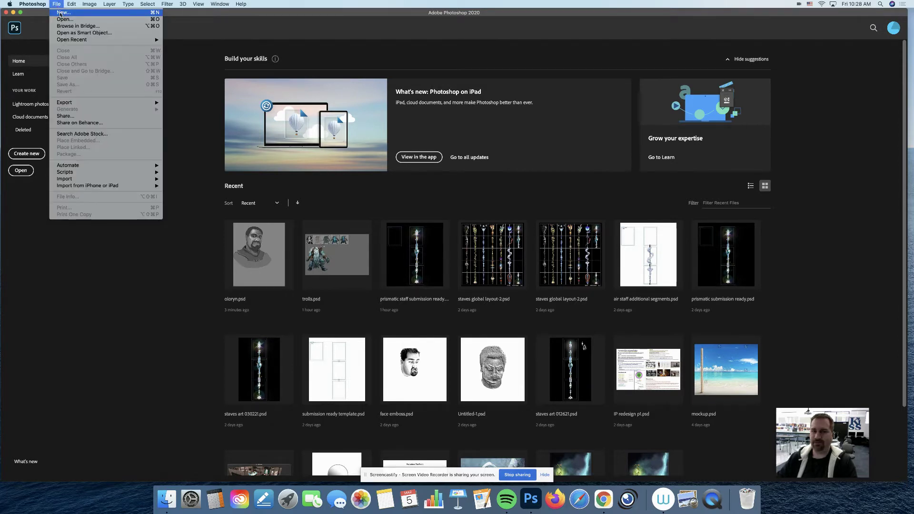
pyautogui.click(153, 17)
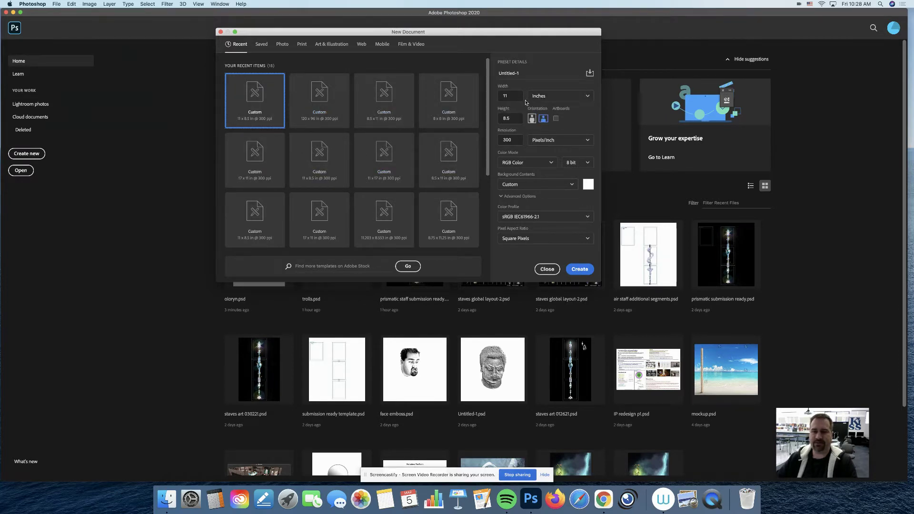
pyautogui.click(561, 96)
pyautogui.click(561, 97)
pyautogui.doubleClick(513, 97)
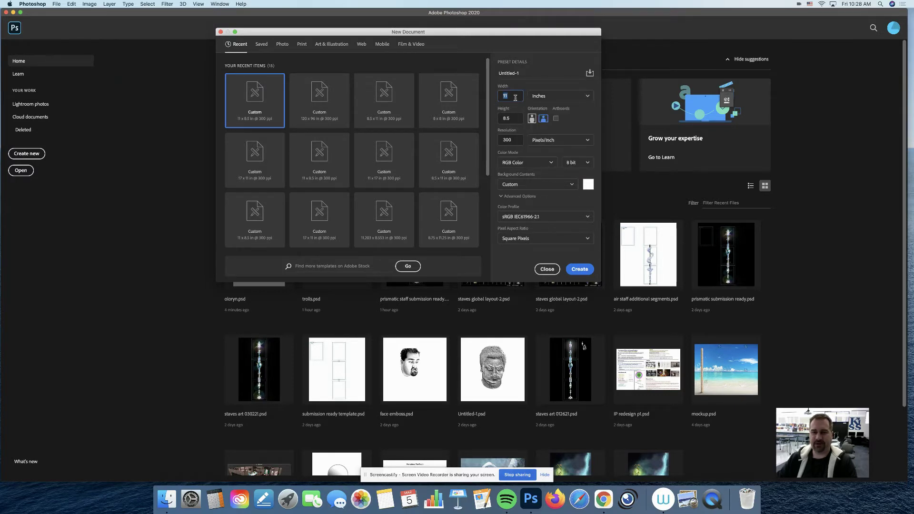
pyautogui.click(516, 118)
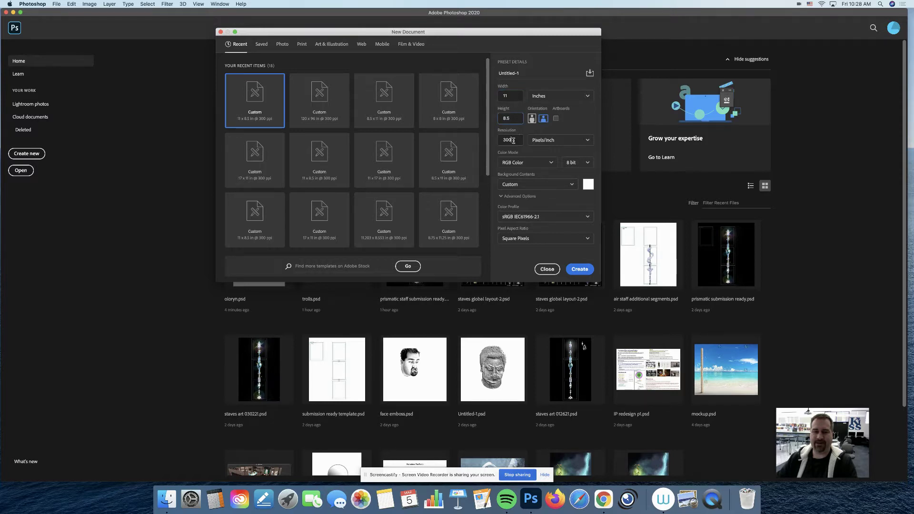
pyautogui.doubleClick(505, 140)
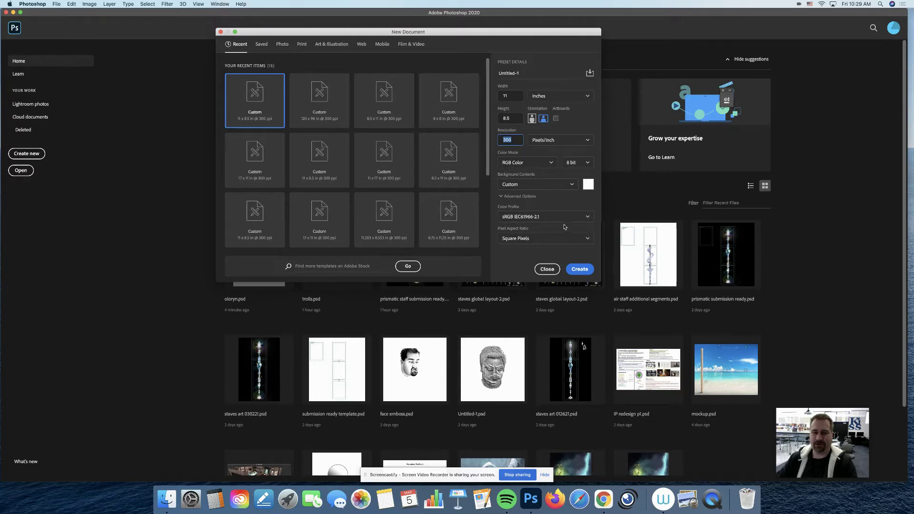
pyautogui.click(579, 270)
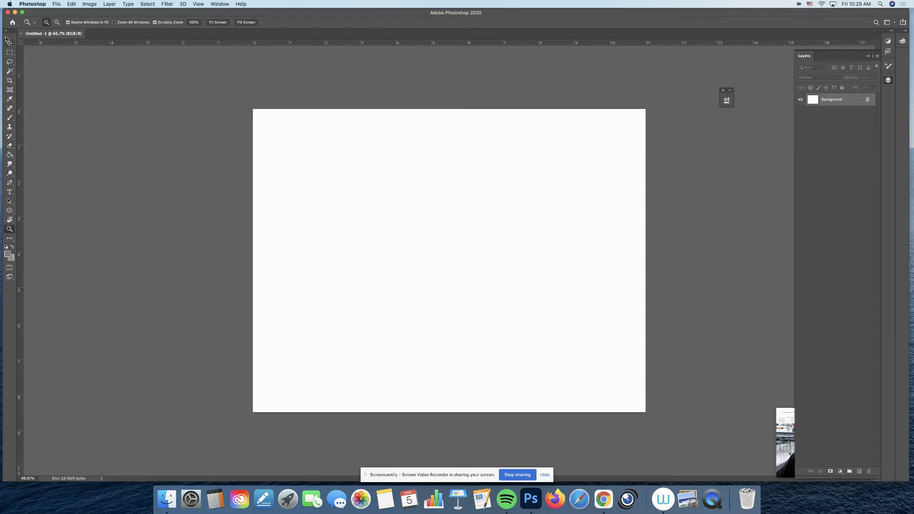
# - Undock the tool palette from the window edge, try the Move tool and switch to the Brush tool
pyautogui.moveTo(10, 38)
pyautogui.mouseDown()
pyautogui.moveTo(89, 63)
pyautogui.moveTo(38, 60)
pyautogui.moveTo(10, 38)
pyautogui.mouseUp()
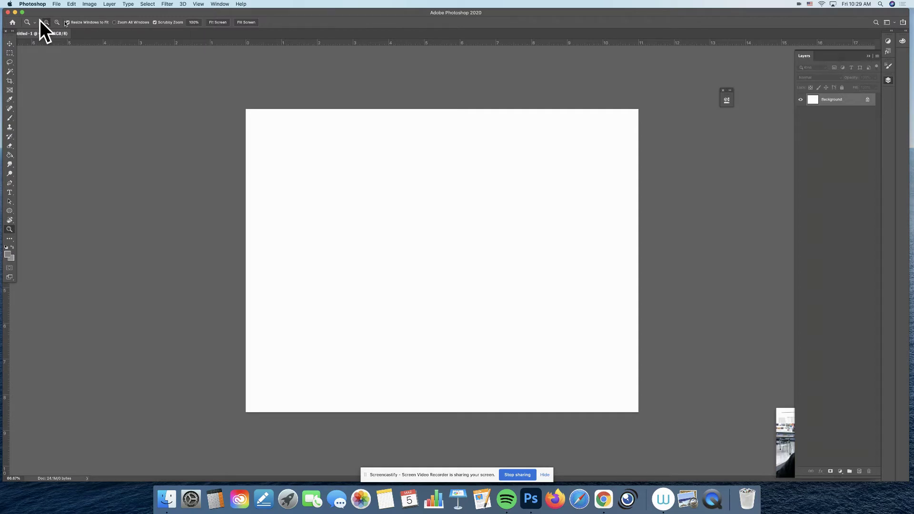
pyautogui.click(9, 44)
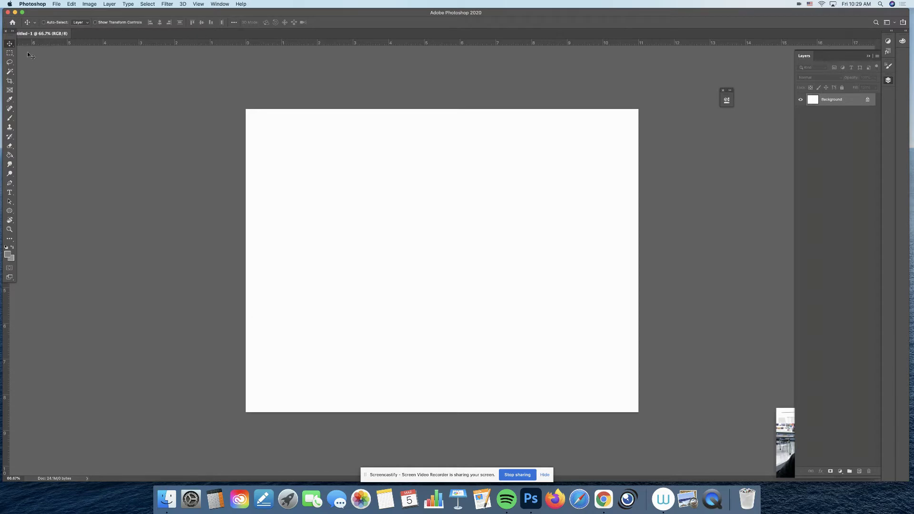
pyautogui.click(10, 120)
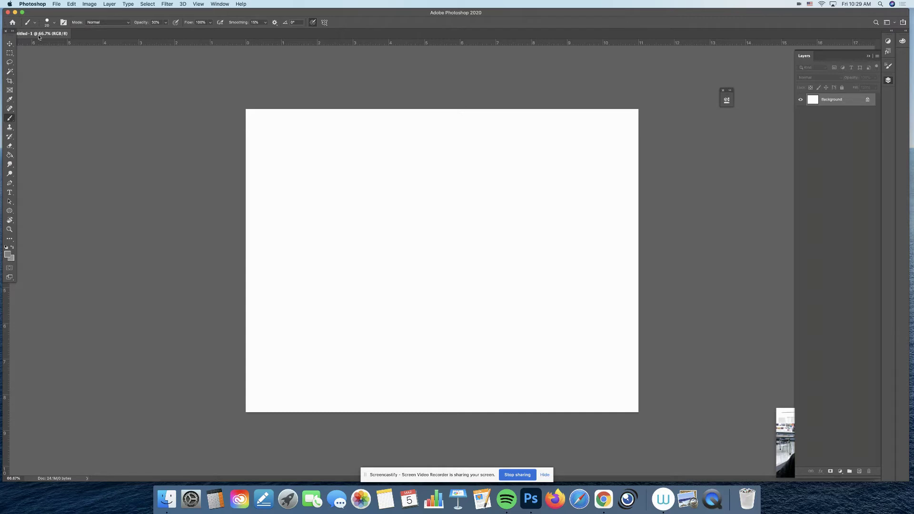
# - Examine the brush settings and the brush preset list, leaving both closed again
pyautogui.click(63, 23)
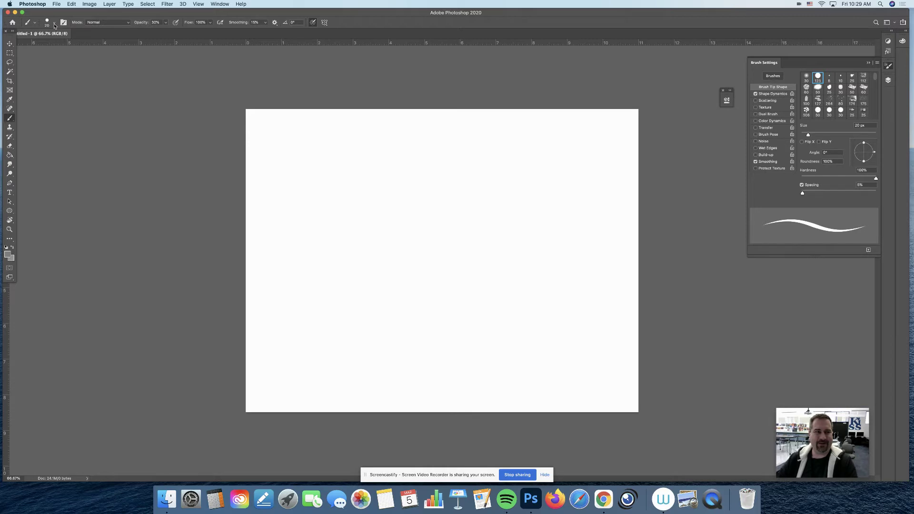
pyautogui.click(54, 25)
pyautogui.click(54, 25)
pyautogui.click(869, 63)
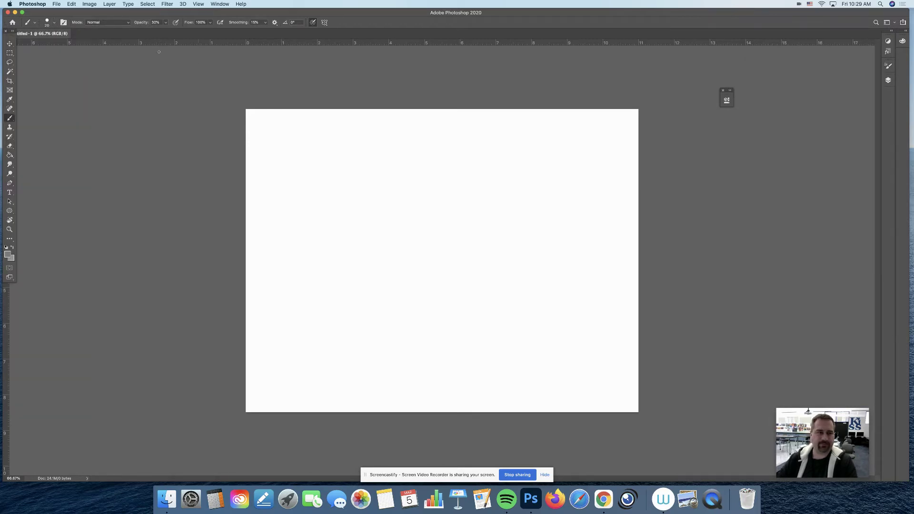
pyautogui.click(38, 5)
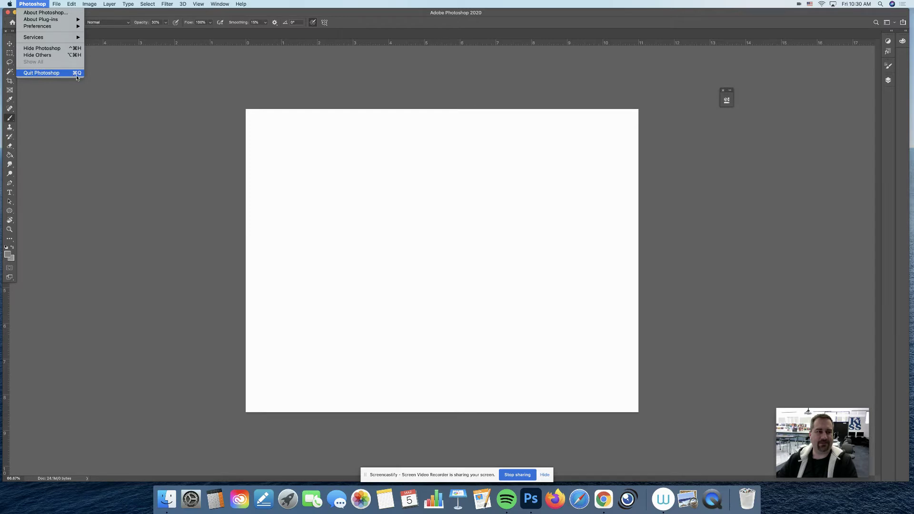
pyautogui.moveTo(60, 6)
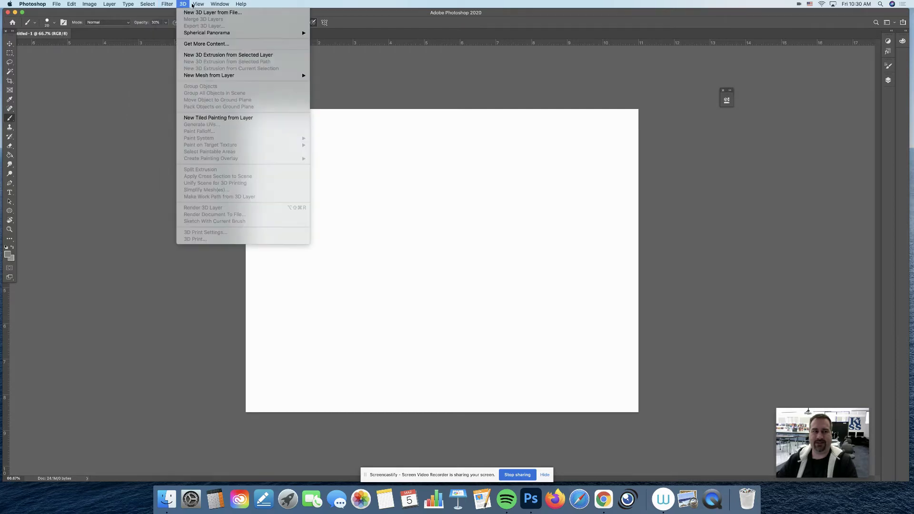
pyautogui.moveTo(194, 6)
pyautogui.click(413, 38)
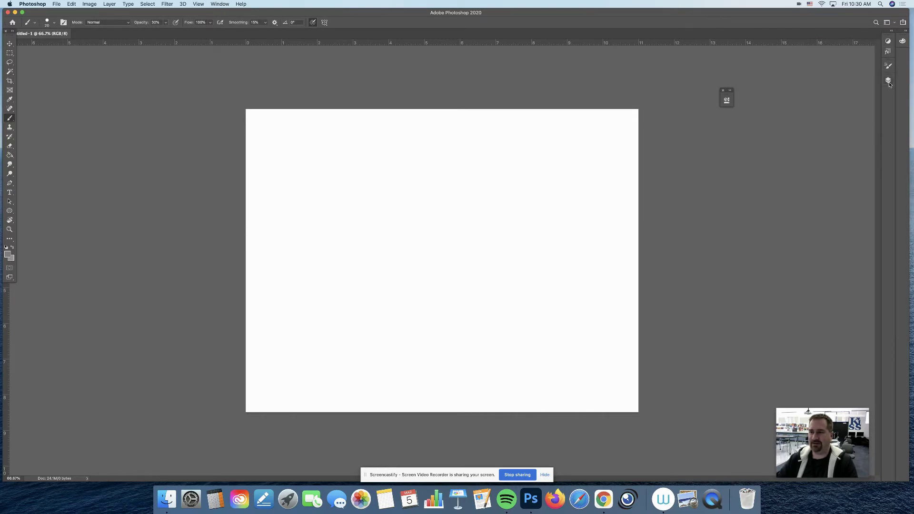
pyautogui.click(218, 4)
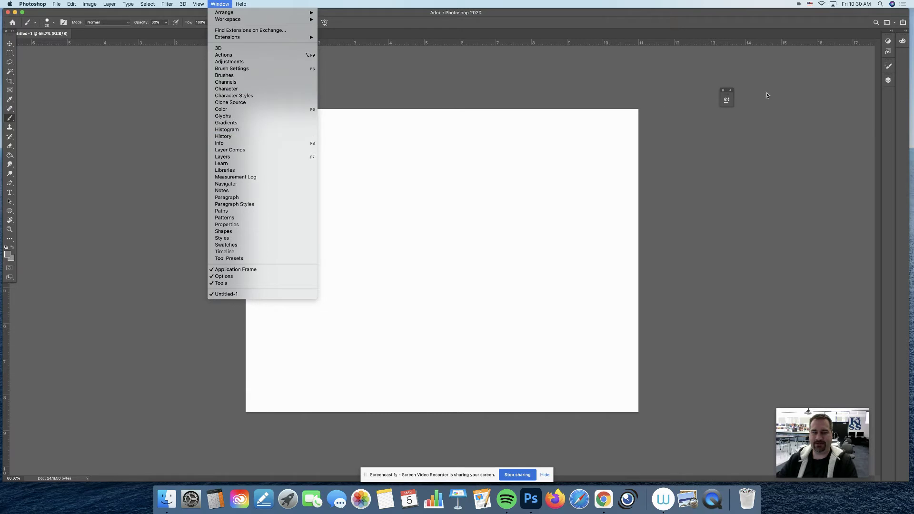
pyautogui.click(888, 81)
pyautogui.click(889, 81)
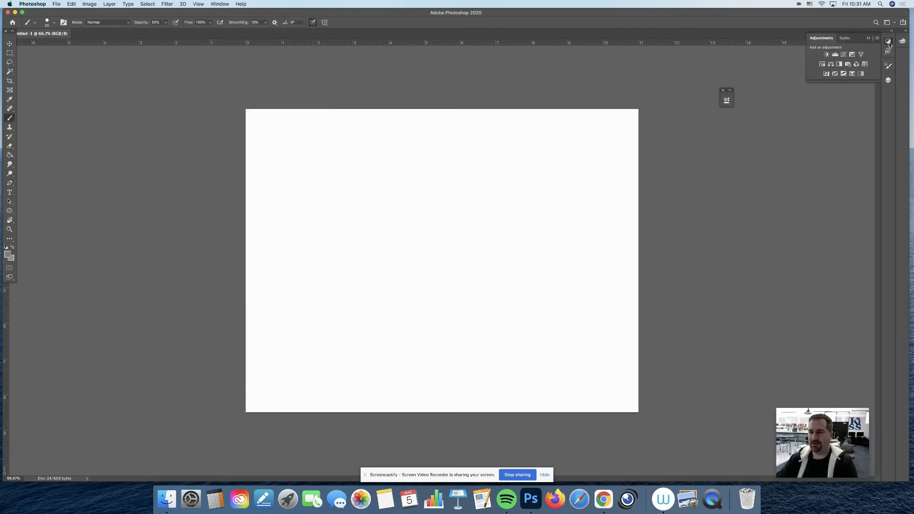
pyautogui.click(869, 39)
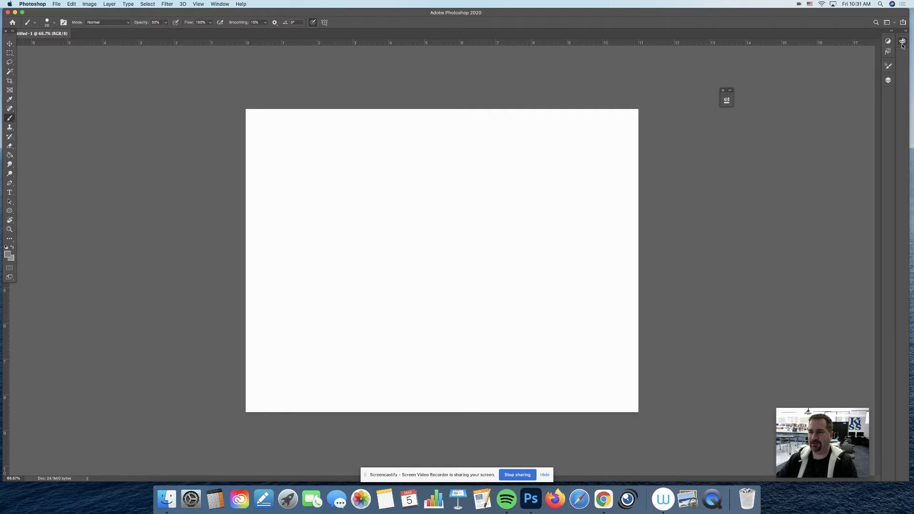
# - Pull the Color panel and the Layers panel out of the collapsed dock as floating panels
pyautogui.click(902, 42)
pyautogui.moveTo(831, 39); pyautogui.dragTo(752, 34)
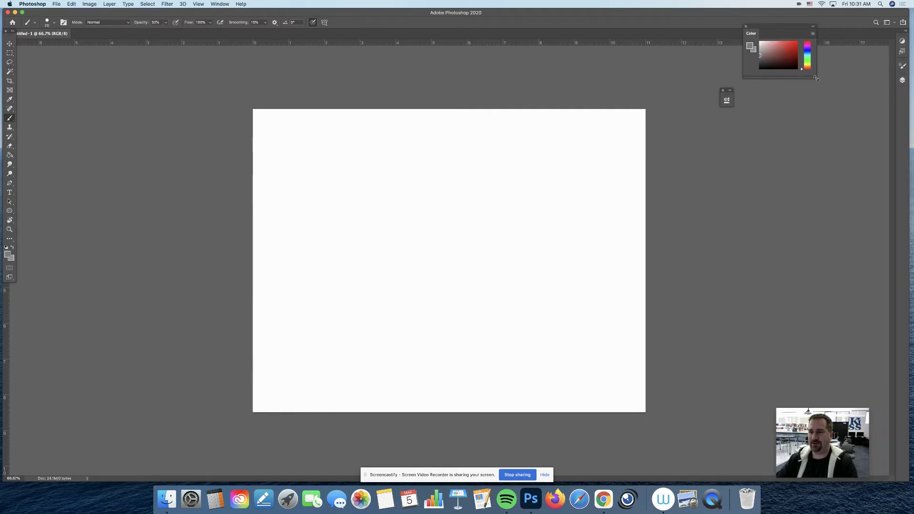
pyautogui.click(902, 80)
pyautogui.moveTo(832, 57); pyautogui.dragTo(704, 53)
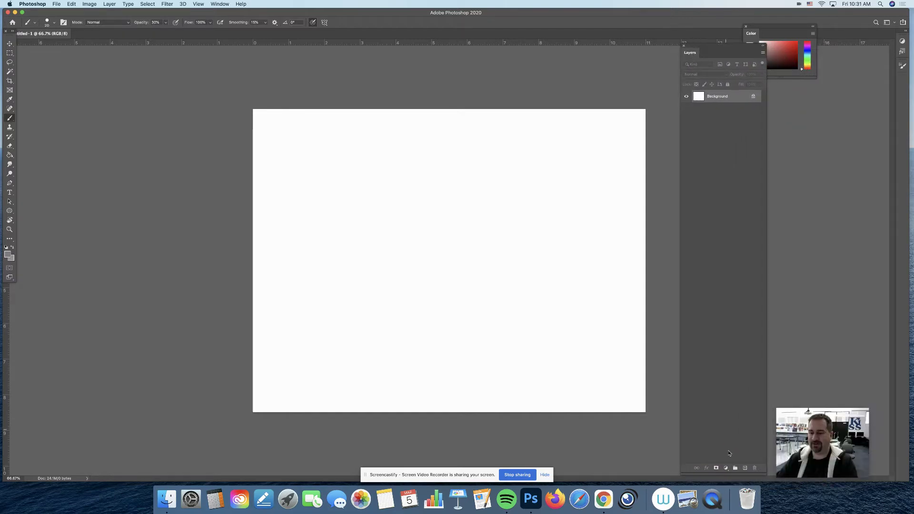
# - Attach a shortened Layers panel beneath the Color panel and dock the stack beside the collapsed icons with a compact Color section
pyautogui.moveTo(721, 475); pyautogui.dragTo(721, 258)
pyautogui.moveTo(727, 46); pyautogui.dragTo(787, 79)
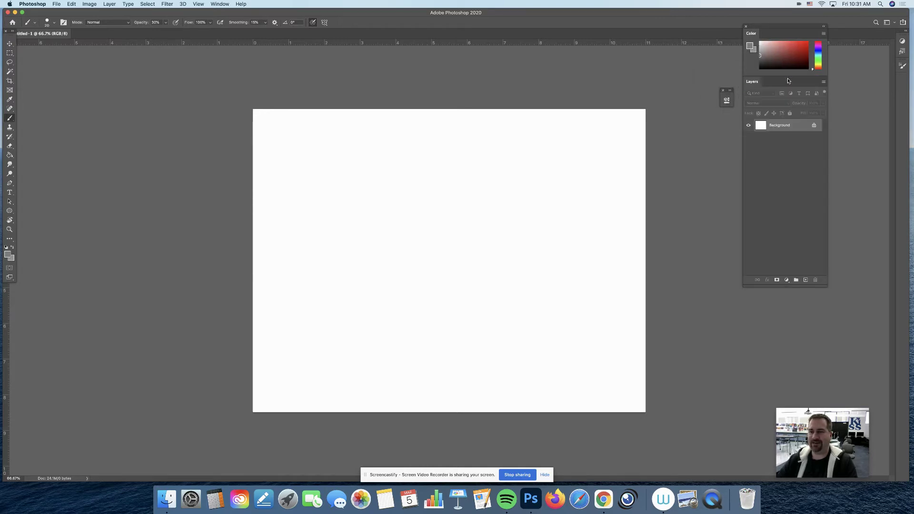
pyautogui.moveTo(786, 28); pyautogui.dragTo(891, 51)
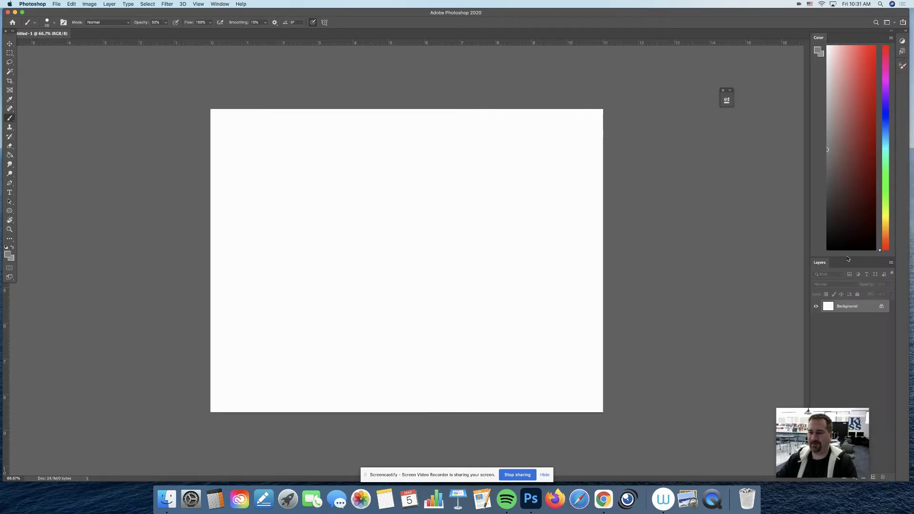
pyautogui.moveTo(847, 258); pyautogui.dragTo(848, 135)
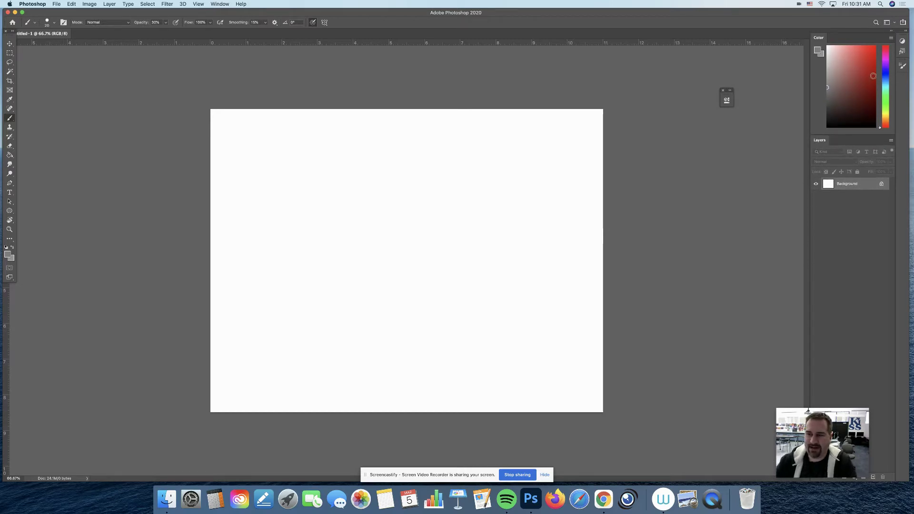
# - Show the Navigator and examine how it follows zooming in to about 334%, panning across the canvas and zooming back out
pyautogui.click(220, 4)
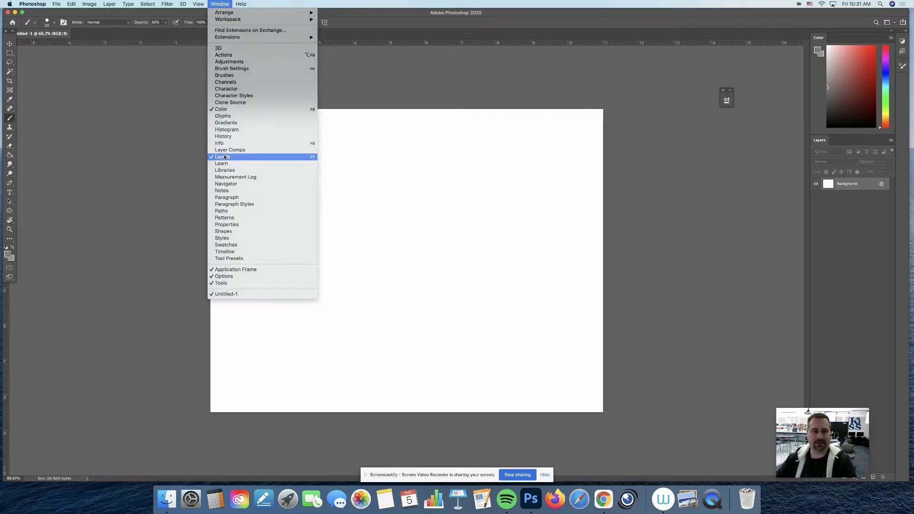
pyautogui.click(230, 185)
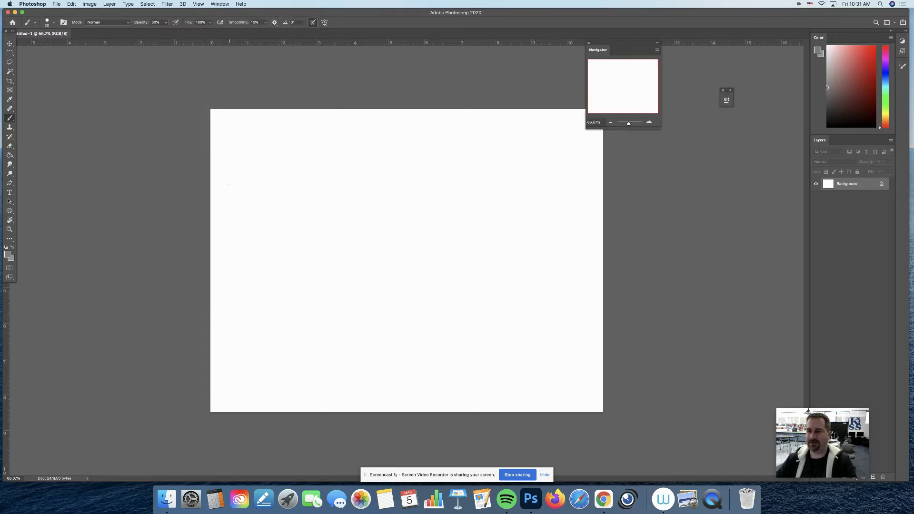
pyautogui.moveTo(619, 44); pyautogui.dragTo(655, 91)
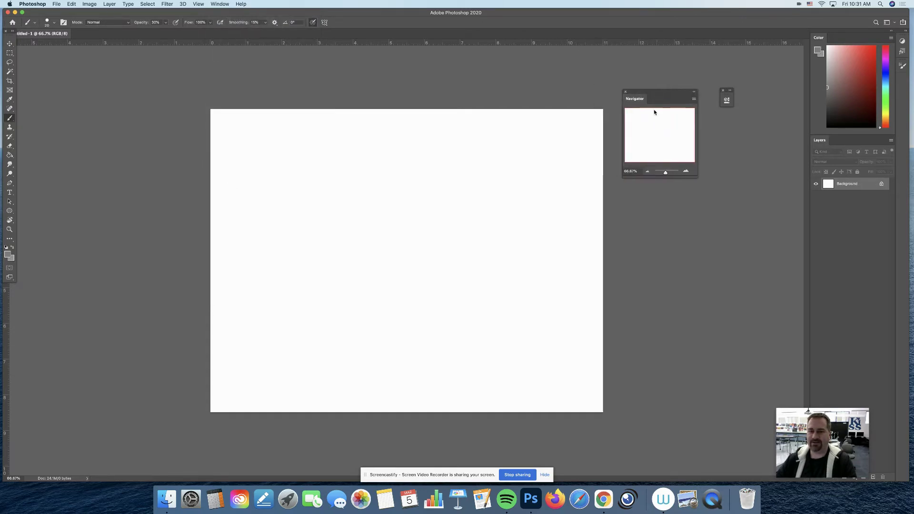
pyautogui.press('z')
pyautogui.moveTo(494, 187); pyautogui.dragTo(543, 189)
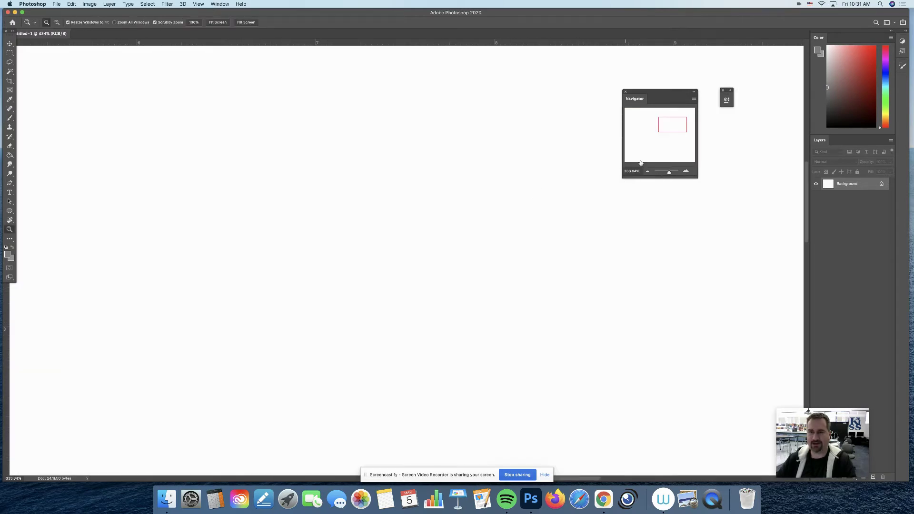
pyautogui.moveTo(669, 126); pyautogui.dragTo(647, 124)
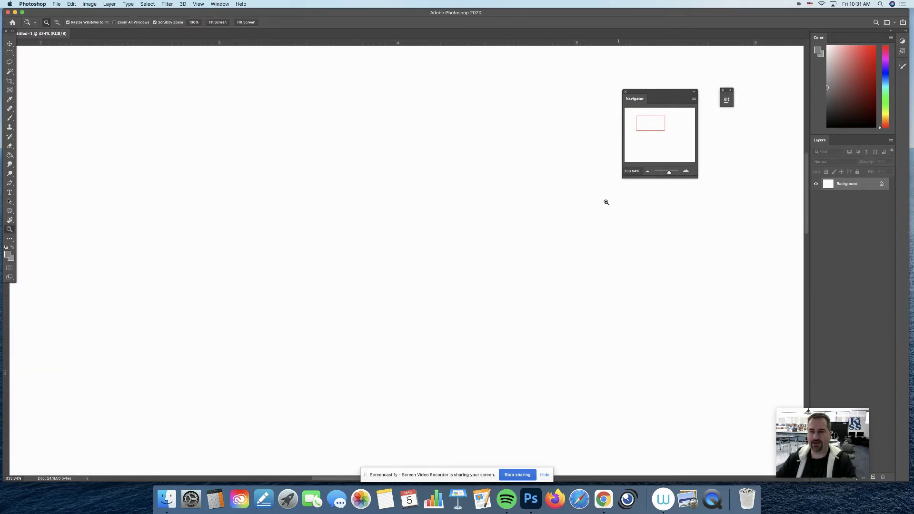
pyautogui.moveTo(563, 227); pyautogui.dragTo(522, 229)
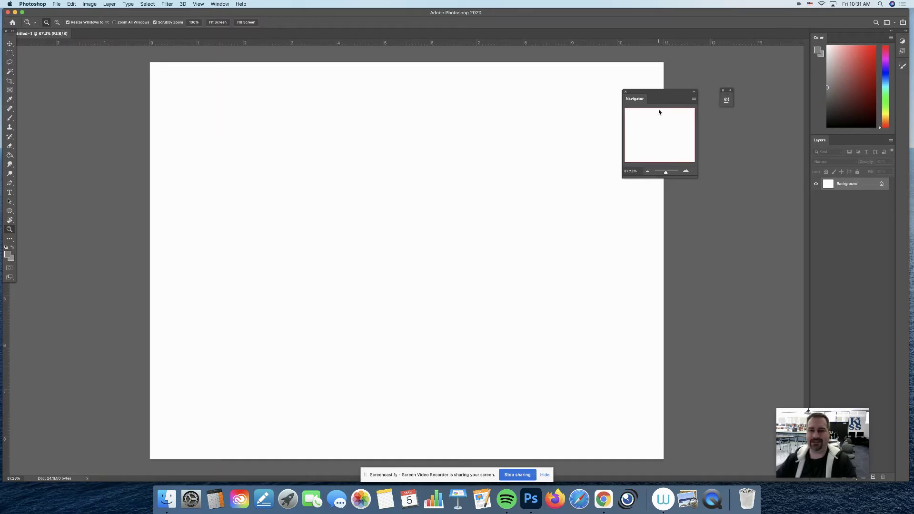
# - Close the Navigator and the small collapsed floating panel to clear the canvas area
pyautogui.click(626, 91)
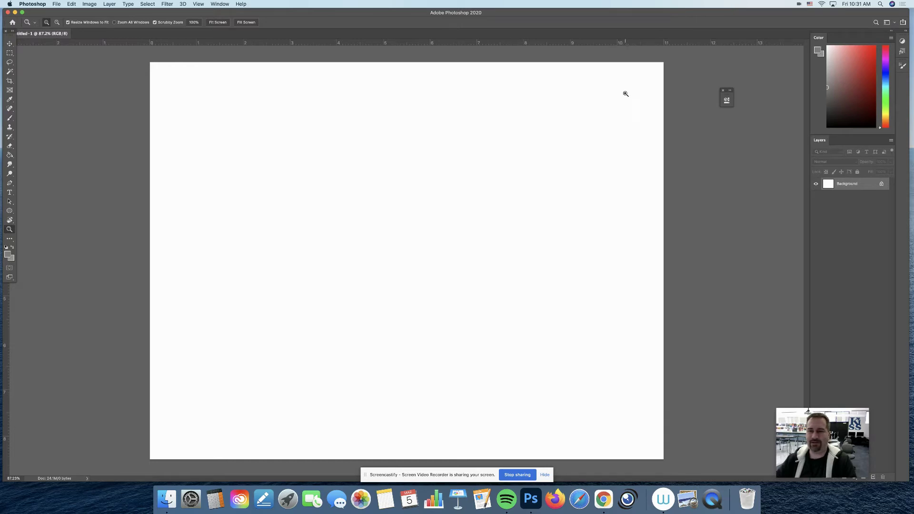
pyautogui.click(723, 91)
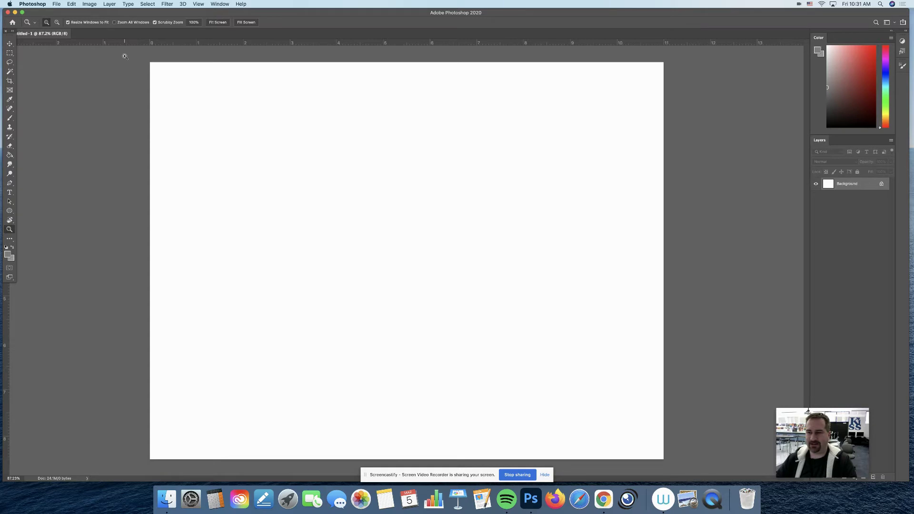
pyautogui.click(827, 413)
pyautogui.moveTo(811, 423); pyautogui.dragTo(738, 414)
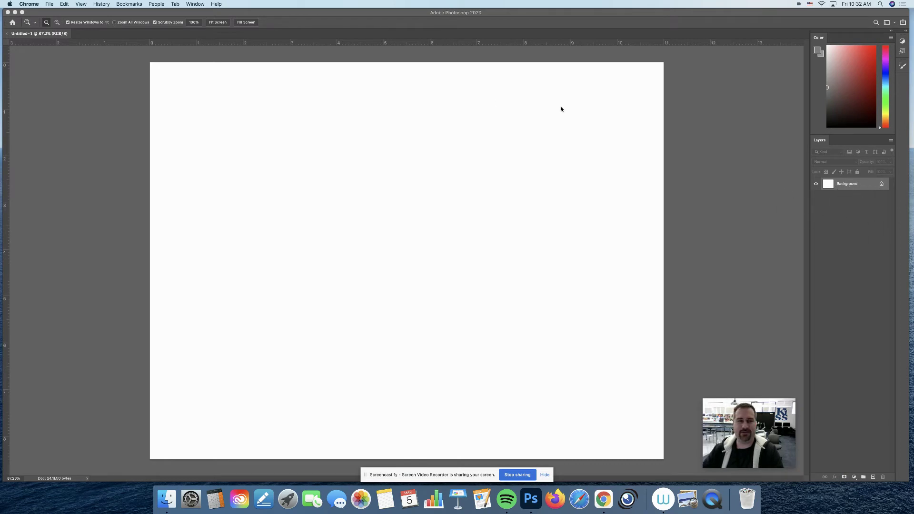
# - Add a new empty layer above the Background layer
pyautogui.click(400, 13)
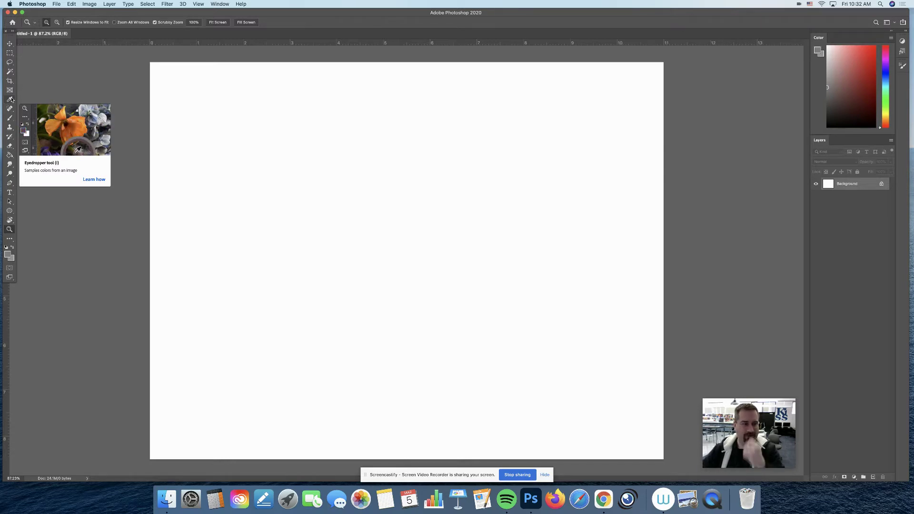
pyautogui.click(873, 477)
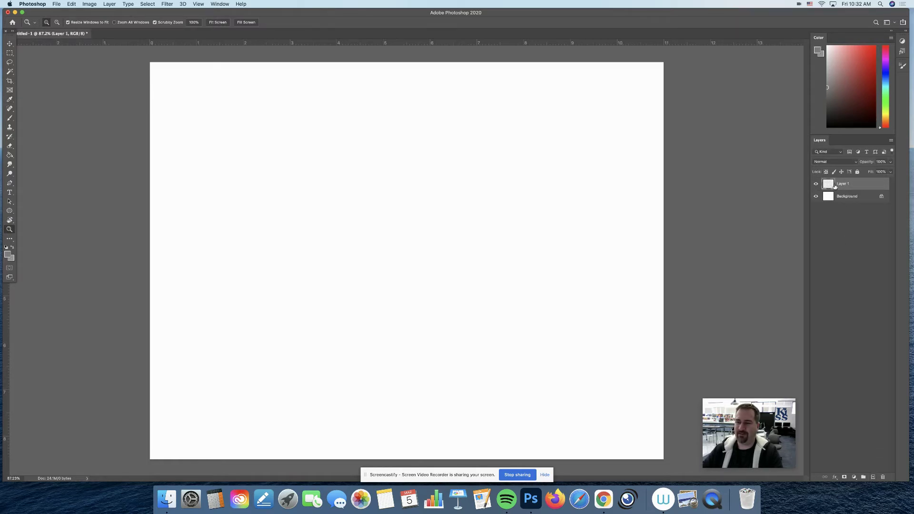
# - Rename the new empty layer as drawing
pyautogui.doubleClick(843, 184)
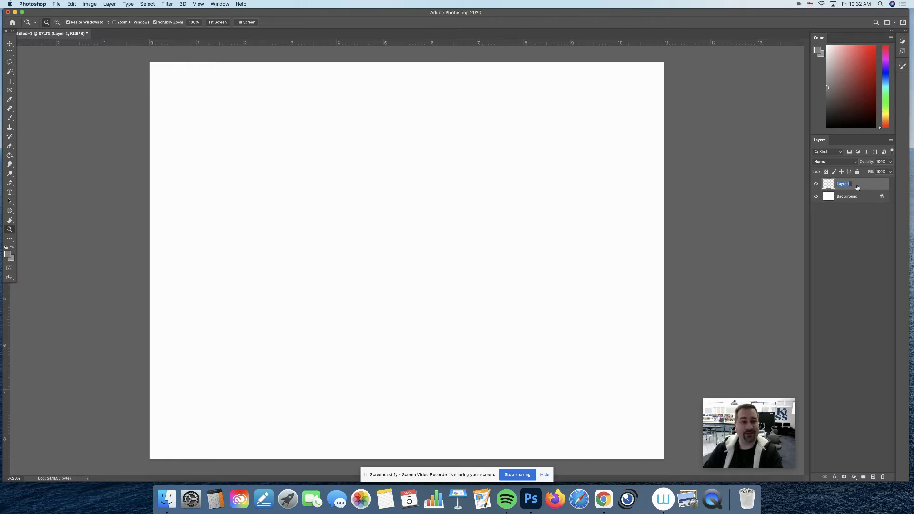
pyautogui.write('drawing')
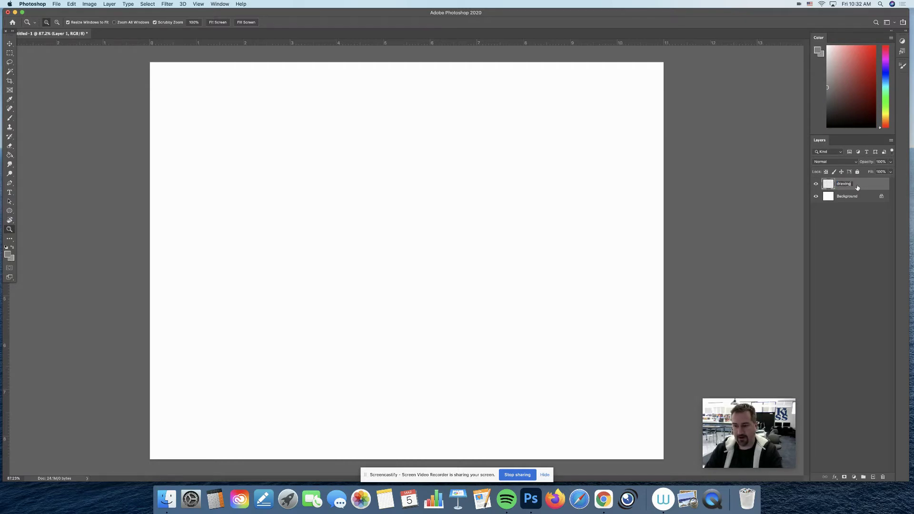
pyautogui.click(770, 223)
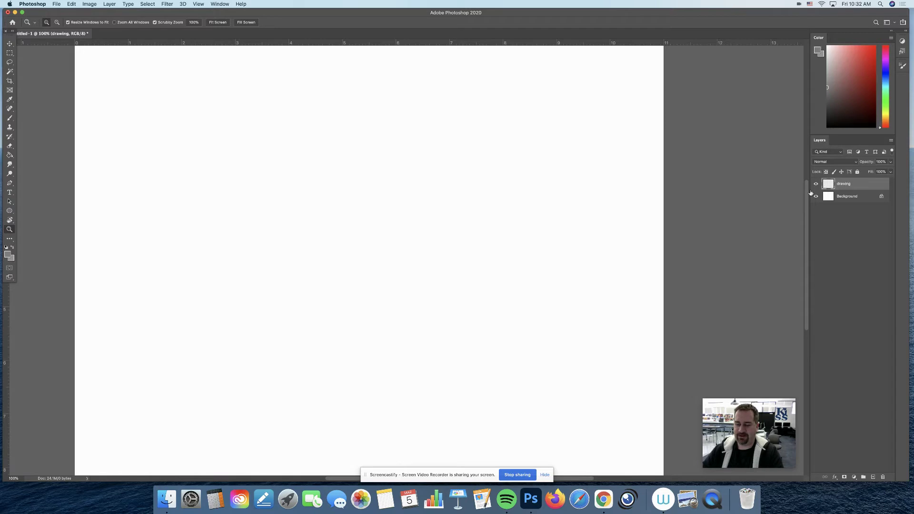
# - Choose the Brush tool with the hard tapered round preset listed just before Hard Round in General Brushes
pyautogui.press('b')
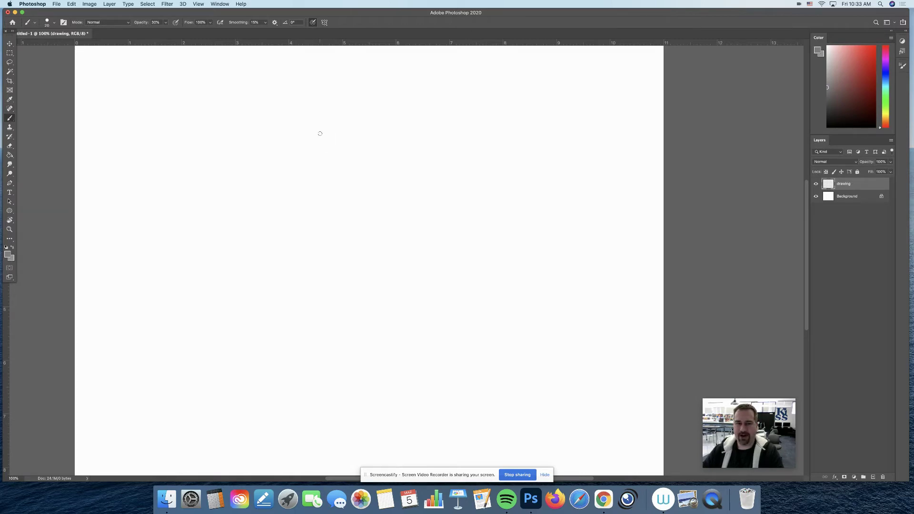
pyautogui.click(54, 24)
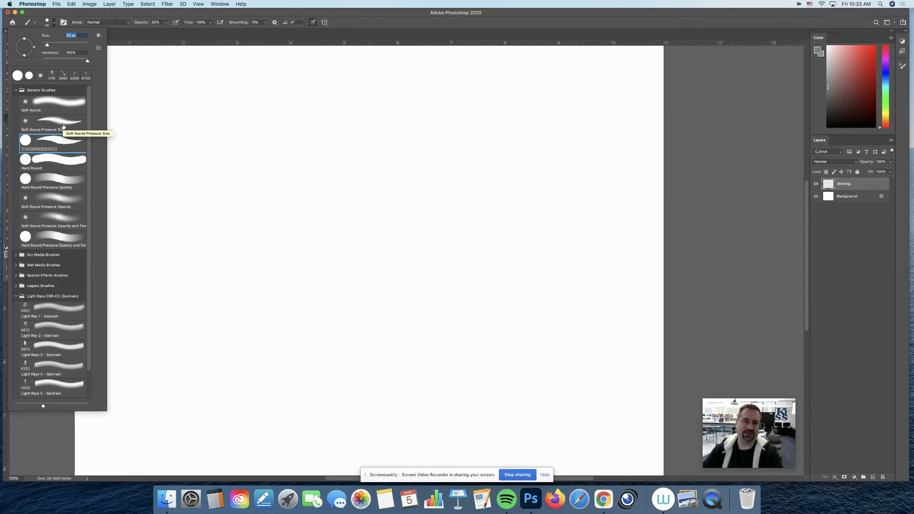
pyautogui.scroll(-1, 59, 138)
pyautogui.click(59, 139)
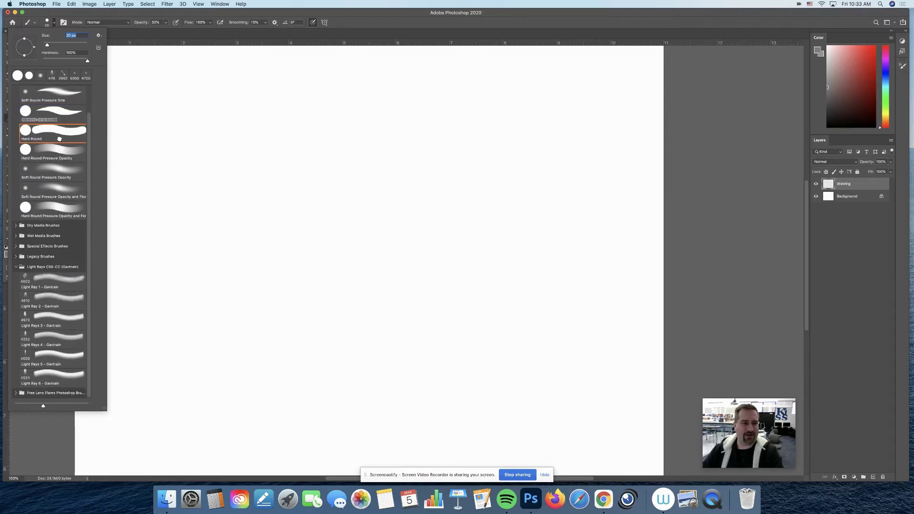
pyautogui.click(64, 113)
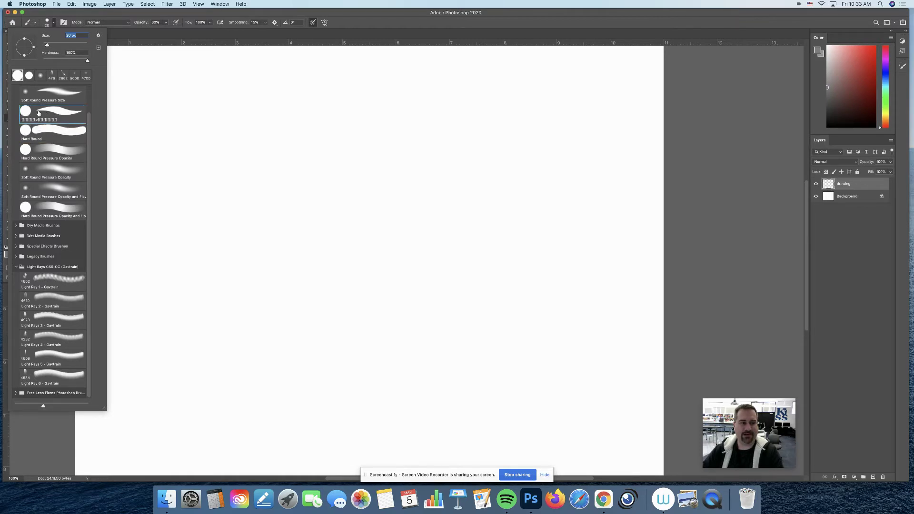
pyautogui.click(99, 35)
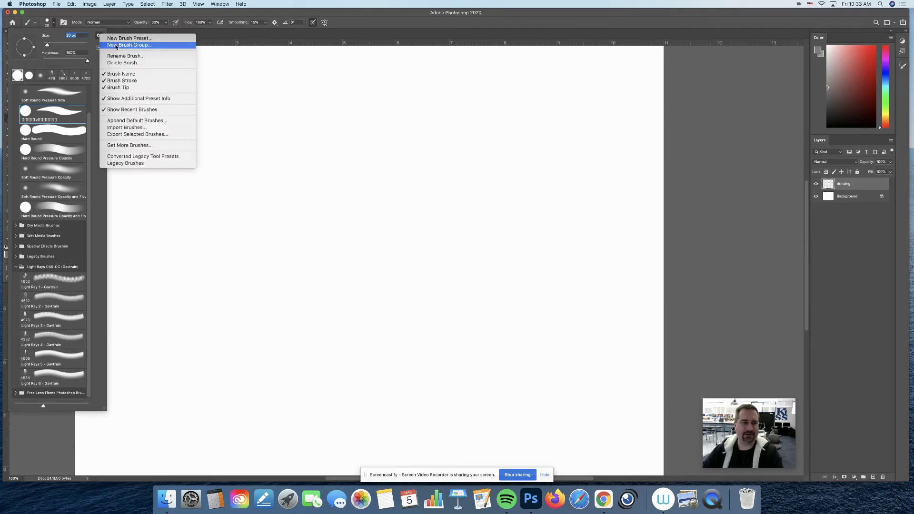
pyautogui.click(90, 46)
pyautogui.press('Return')
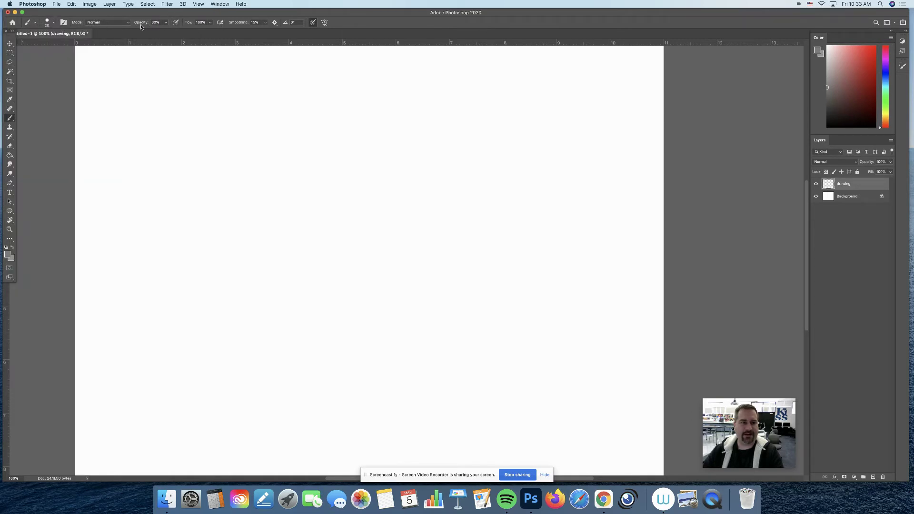
# - Set the brush opacity to 100% and enlarge the brush to 125 px
pyautogui.click(167, 24)
pyautogui.moveTo(166, 32); pyautogui.dragTo(194, 33)
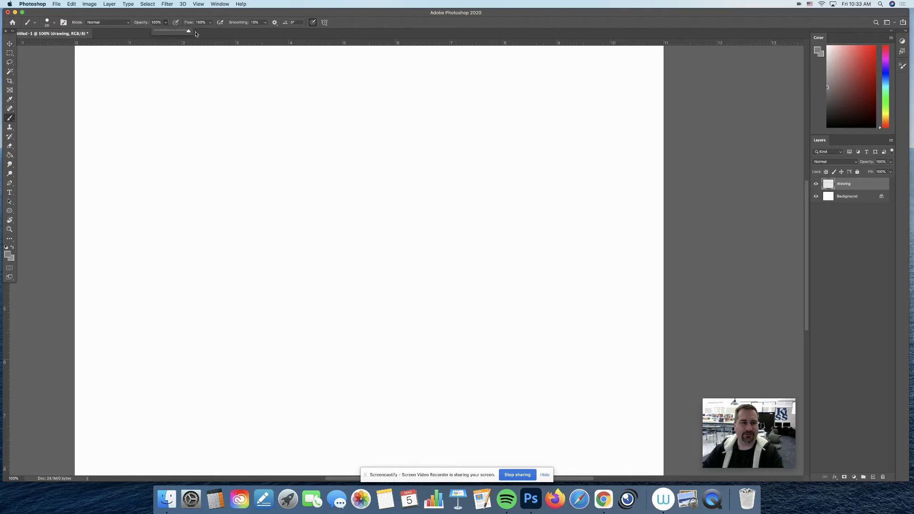
pyautogui.click(269, 19)
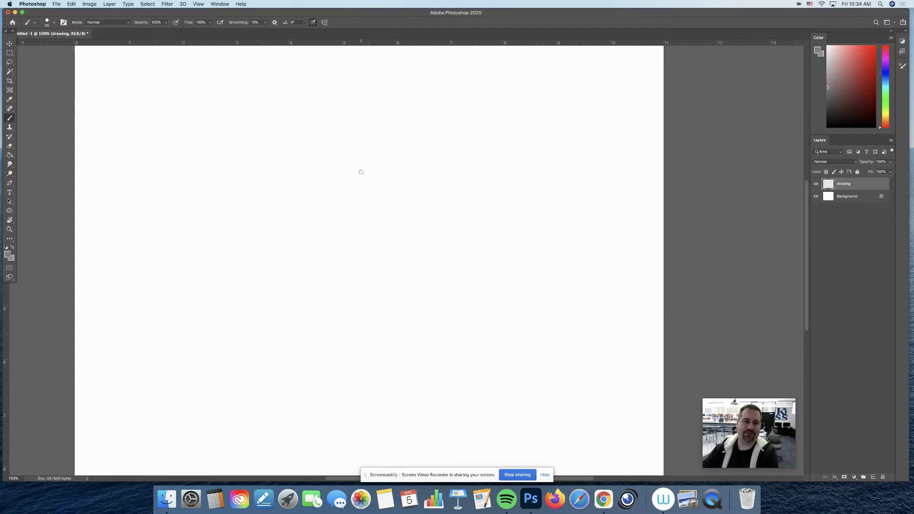
pyautogui.press(']')
pyautogui.press(']')
pyautogui.press(']')
pyautogui.press(']')
pyautogui.press(']')
pyautogui.press(']')
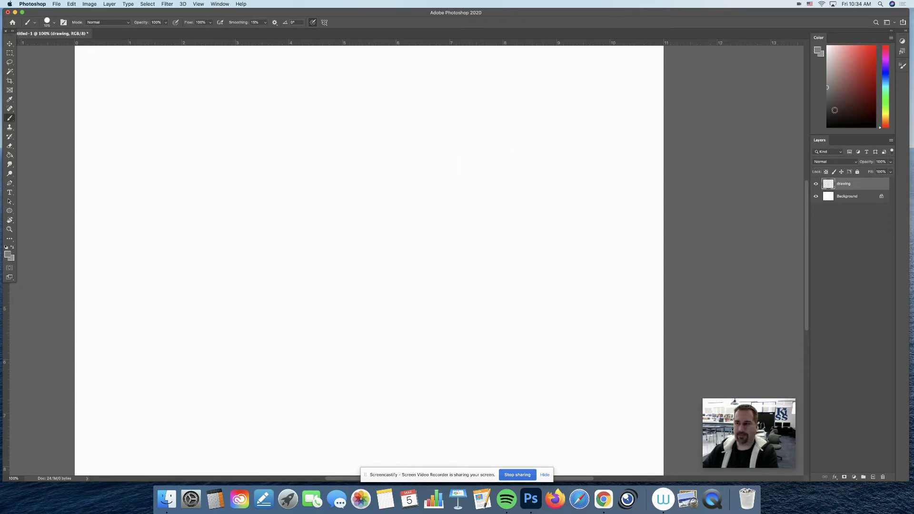
# - Choose a bright, fully saturated blue as the foreground color
pyautogui.click(886, 75)
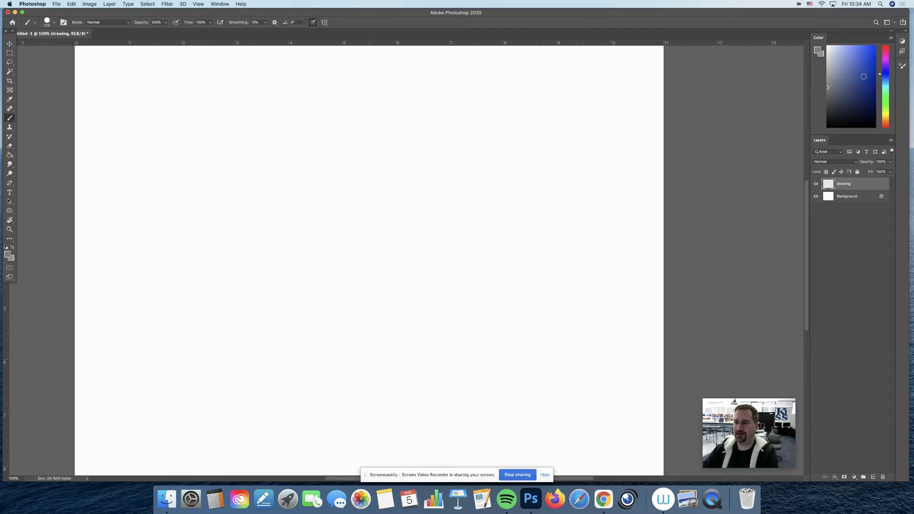
pyautogui.moveTo(867, 76); pyautogui.dragTo(881, 42)
pyautogui.moveTo(846, 73); pyautogui.dragTo(884, 134)
pyautogui.moveTo(867, 96); pyautogui.dragTo(866, 59)
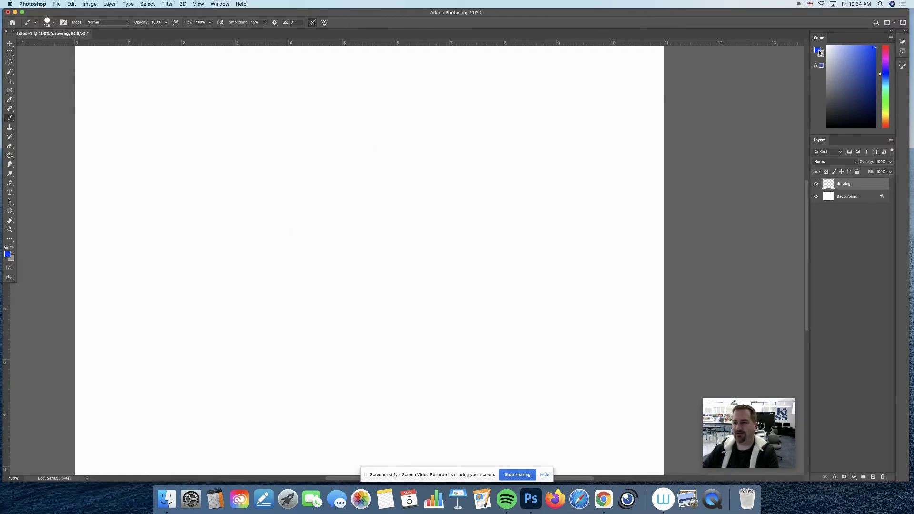
# - Try the brush with one long winding stroke and a horizontal stroke above it, and undo both
pyautogui.moveTo(383, 144)
pyautogui.mouseDown()
pyautogui.moveTo(403, 224)
pyautogui.moveTo(364, 360)
pyautogui.moveTo(506, 314)
pyautogui.moveTo(459, 194)
pyautogui.moveTo(484, 148)
pyautogui.mouseUp()
pyautogui.moveTo(506, 112)
pyautogui.mouseDown()
pyautogui.moveTo(327, 102)
pyautogui.moveTo(220, 114)
pyautogui.mouseUp()
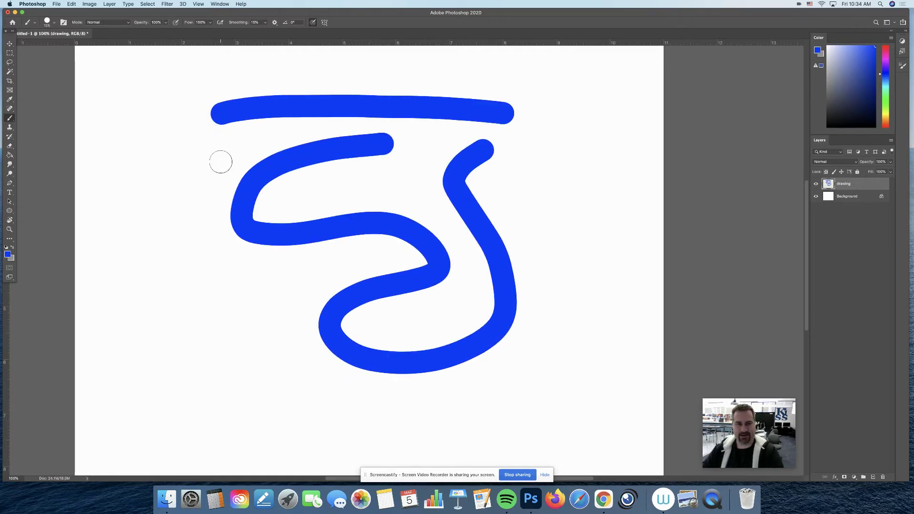
pyautogui.press('super+z')
pyautogui.press('super+z')
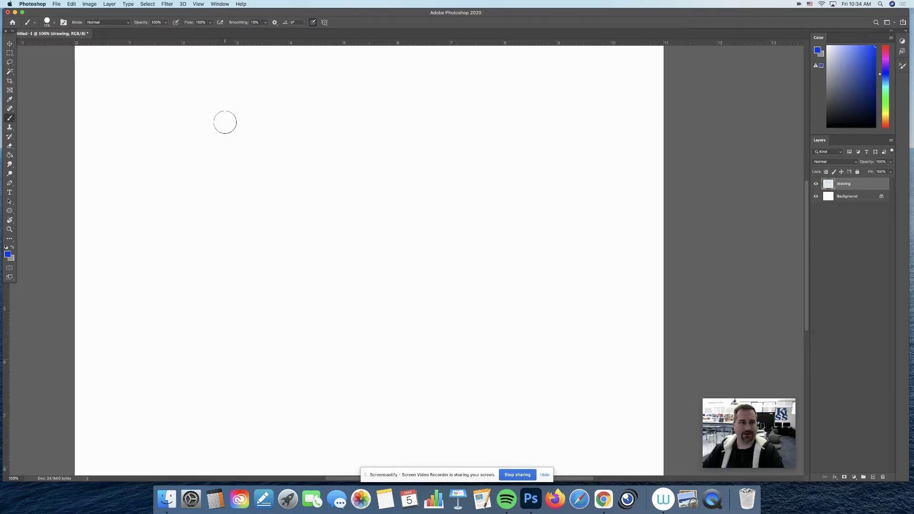
# - Paint four separate vertical blue strokes across the upper canvas and undo them one after another
pyautogui.moveTo(216, 102); pyautogui.dragTo(216, 204)
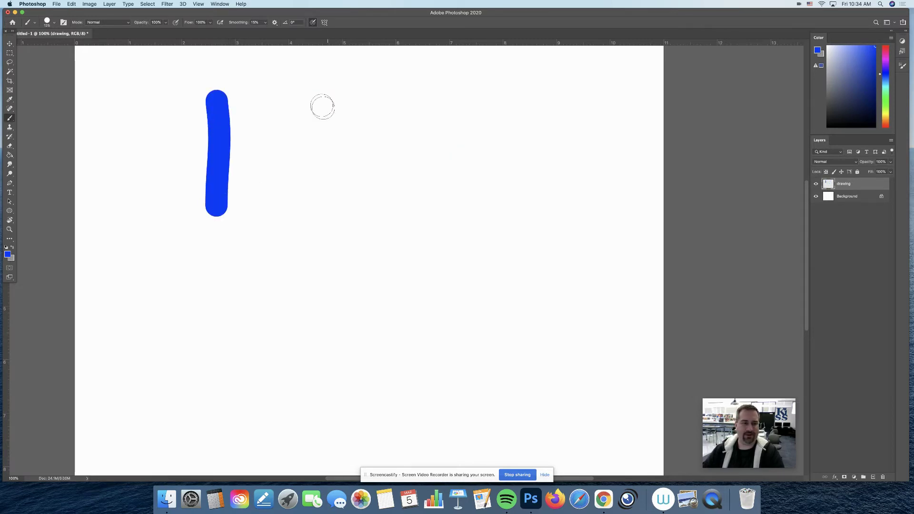
pyautogui.moveTo(320, 106); pyautogui.dragTo(316, 202)
pyautogui.moveTo(408, 98); pyautogui.dragTo(418, 220)
pyautogui.moveTo(494, 109)
pyautogui.mouseDown()
pyautogui.moveTo(539, 119)
pyautogui.moveTo(527, 183)
pyautogui.mouseUp()
pyautogui.press('super+z')
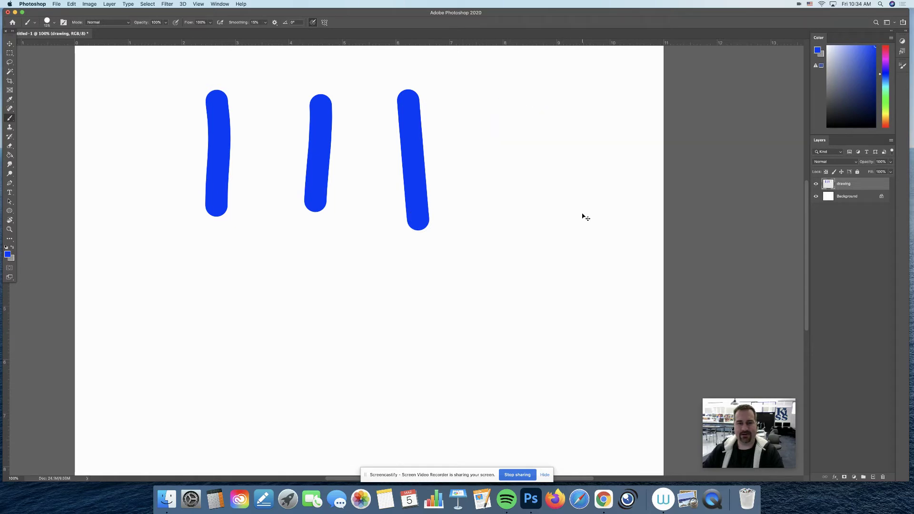
pyautogui.click(72, 4)
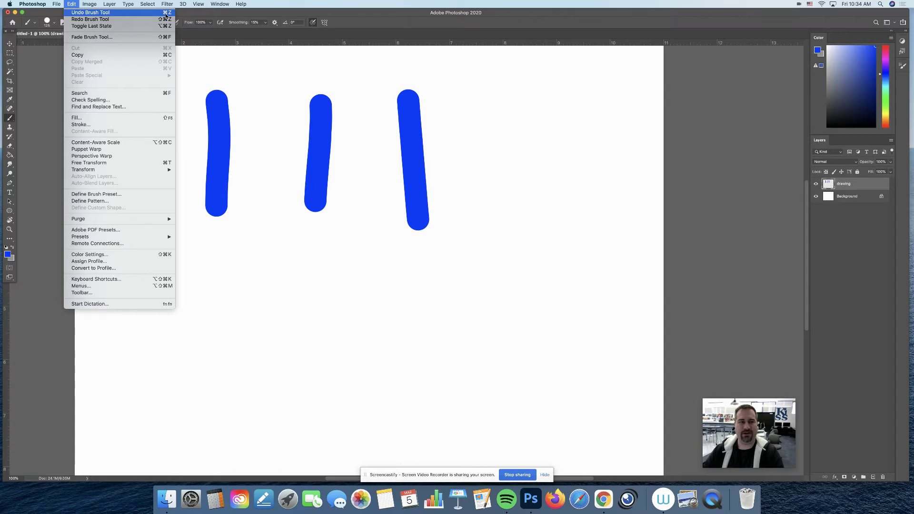
pyautogui.click(166, 12)
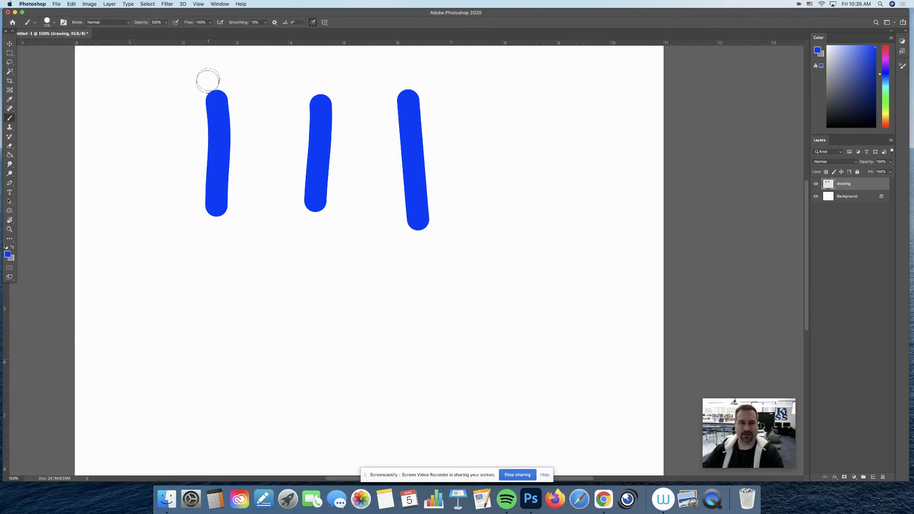
pyautogui.press('cmd+z')
pyautogui.press('super+z')
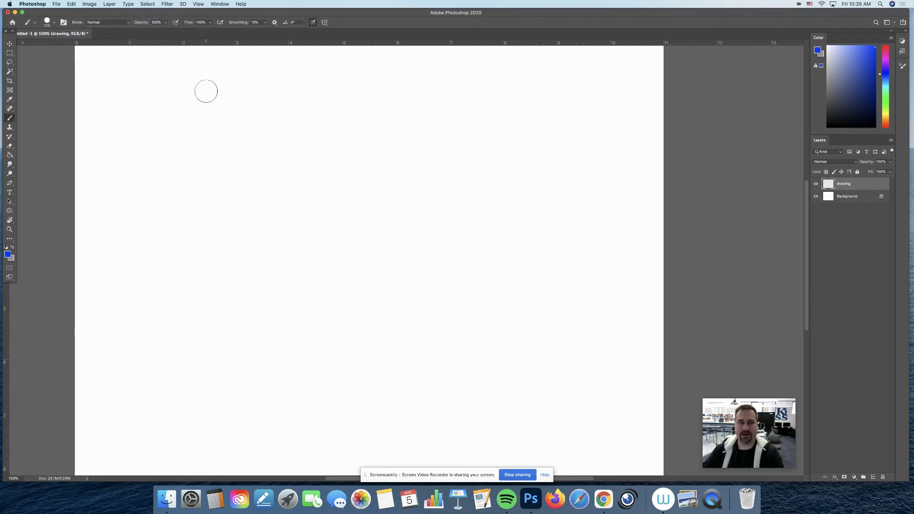
# - Paint a row of five short vertical strokes and undo all of them in sequence
pyautogui.moveTo(196, 101); pyautogui.dragTo(195, 165)
pyautogui.moveTo(252, 123); pyautogui.dragTo(255, 169)
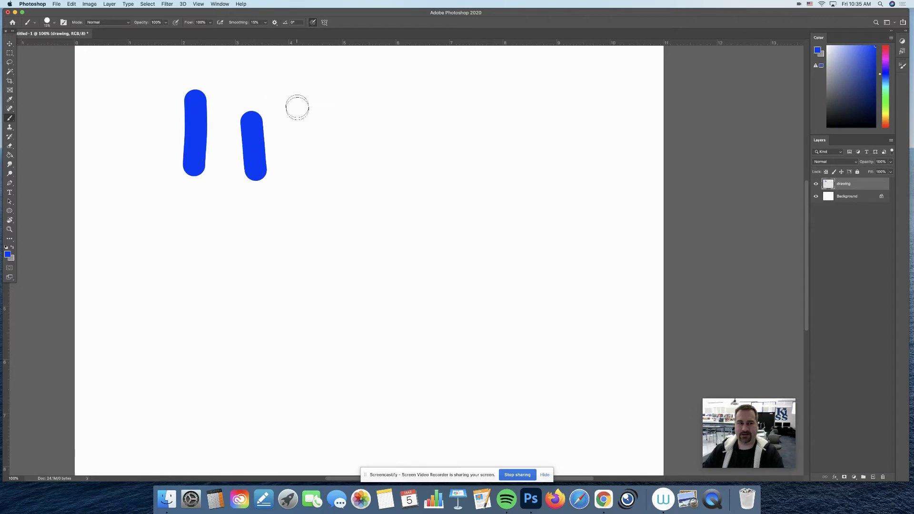
pyautogui.moveTo(298, 111); pyautogui.dragTo(308, 179)
pyautogui.moveTo(362, 125); pyautogui.dragTo(366, 175)
pyautogui.moveTo(404, 124); pyautogui.dragTo(423, 190)
pyautogui.press('super+z')
pyautogui.press('super+z')
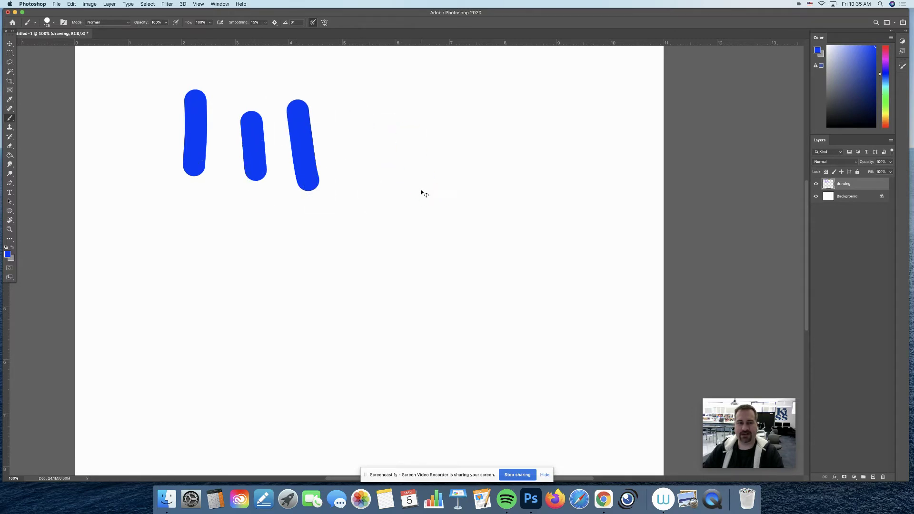
pyautogui.press('super+z')
pyautogui.press('super+z')
pyautogui.press('super+z')
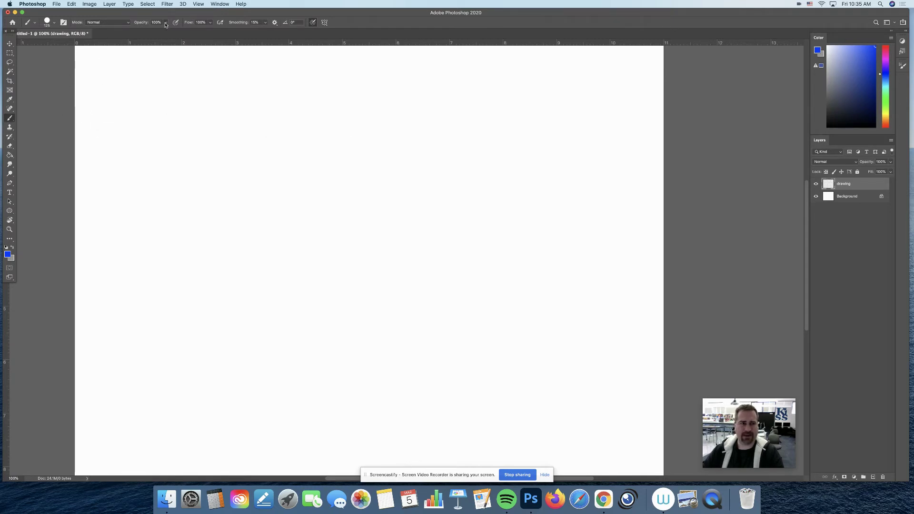
# - Lower the brush opacity to 49%, paint four overlapping strokes in a star shape, and undo them
pyautogui.moveTo(161, 32); pyautogui.dragTo(151, 33)
pyautogui.moveTo(180, 80)
pyautogui.mouseDown()
pyautogui.moveTo(264, 167)
pyautogui.moveTo(298, 232)
pyautogui.mouseUp()
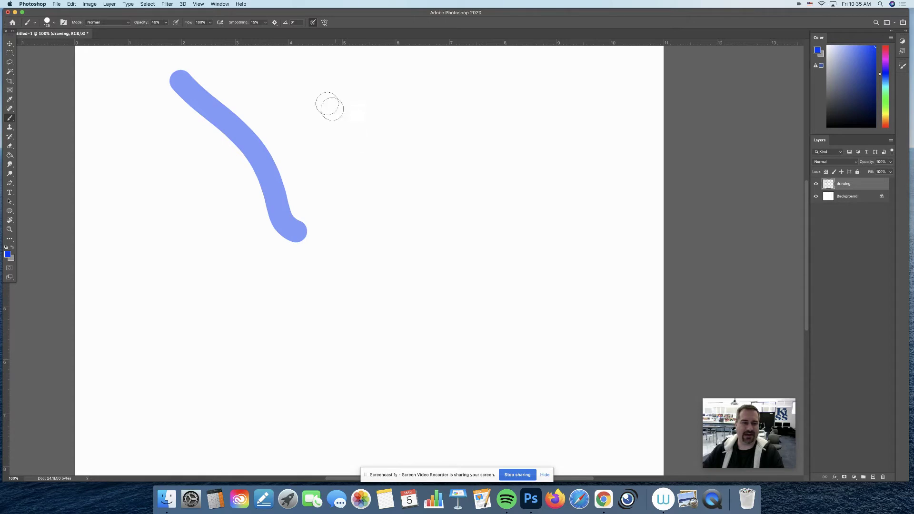
pyautogui.moveTo(316, 77)
pyautogui.mouseDown()
pyautogui.moveTo(255, 128)
pyautogui.moveTo(172, 218)
pyautogui.mouseUp()
pyautogui.moveTo(130, 141); pyautogui.dragTo(323, 137)
pyautogui.moveTo(243, 76); pyautogui.dragTo(249, 216)
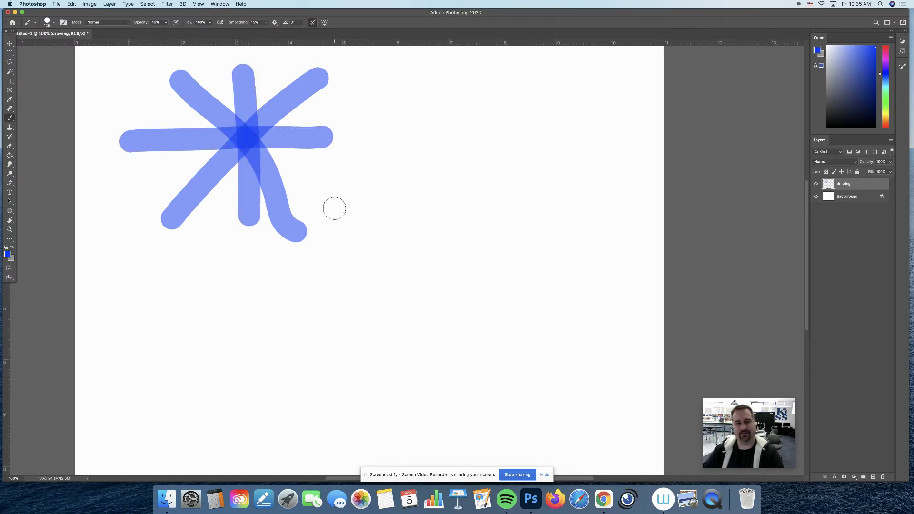
pyautogui.press('super+z')
pyautogui.press('super+z')
pyautogui.press('super+z')
pyautogui.press('super+z')
pyautogui.press('super+z')
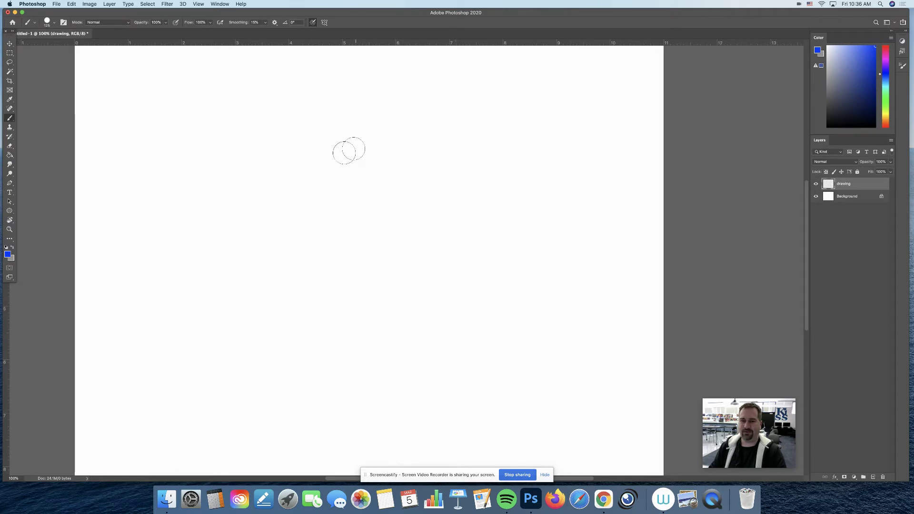
# - Paint two test strokes at full opacity across the middle of the canvas and undo them
pyautogui.moveTo(359, 190)
pyautogui.mouseDown()
pyautogui.moveTo(447, 165)
pyautogui.moveTo(467, 175)
pyautogui.moveTo(477, 203)
pyautogui.moveTo(455, 229)
pyautogui.moveTo(437, 233)
pyautogui.moveTo(310, 226)
pyautogui.moveTo(289, 240)
pyautogui.moveTo(283, 268)
pyautogui.moveTo(299, 284)
pyautogui.moveTo(441, 299)
pyautogui.mouseUp()
pyautogui.moveTo(543, 126)
pyautogui.mouseDown()
pyautogui.moveTo(553, 171)
pyautogui.moveTo(515, 211)
pyautogui.moveTo(537, 262)
pyautogui.moveTo(600, 296)
pyautogui.moveTo(577, 359)
pyautogui.moveTo(497, 362)
pyautogui.moveTo(412, 347)
pyautogui.moveTo(347, 387)
pyautogui.moveTo(306, 372)
pyautogui.moveTo(316, 329)
pyautogui.mouseUp()
pyautogui.press('super+z')
pyautogui.press('super+z')
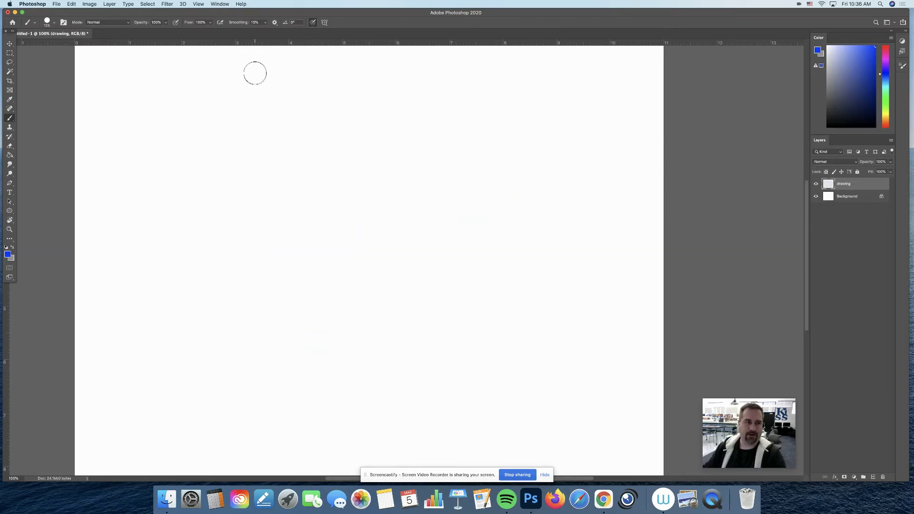
# - Show the Brush Settings and paint a C-shaped blue stroke on the right half of the canvas
pyautogui.click(55, 24)
pyautogui.click(69, 14)
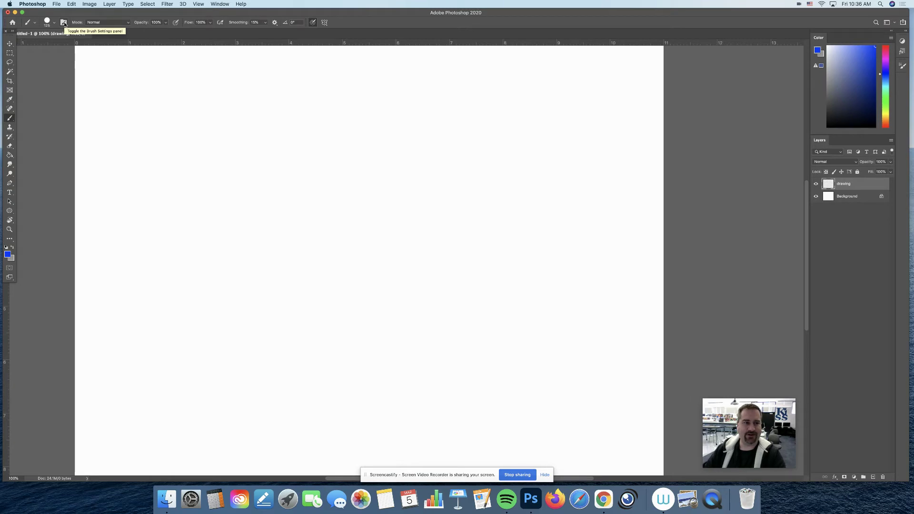
pyautogui.click(63, 22)
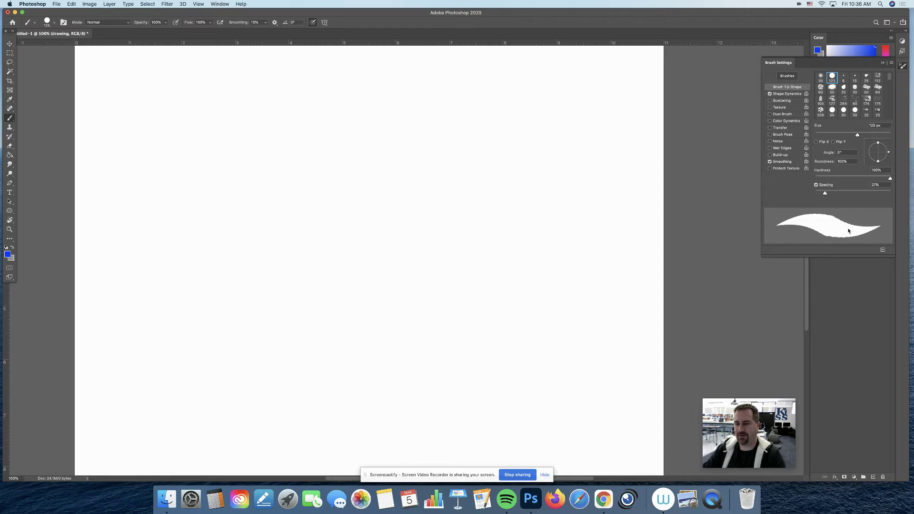
pyautogui.moveTo(555, 118)
pyautogui.mouseDown()
pyautogui.moveTo(479, 174)
pyautogui.moveTo(484, 220)
pyautogui.moveTo(538, 277)
pyautogui.mouseUp()
pyautogui.press('z')
pyautogui.moveTo(475, 142)
pyautogui.mouseDown()
pyautogui.moveTo(520, 169)
pyautogui.moveTo(487, 167)
pyautogui.mouseUp()
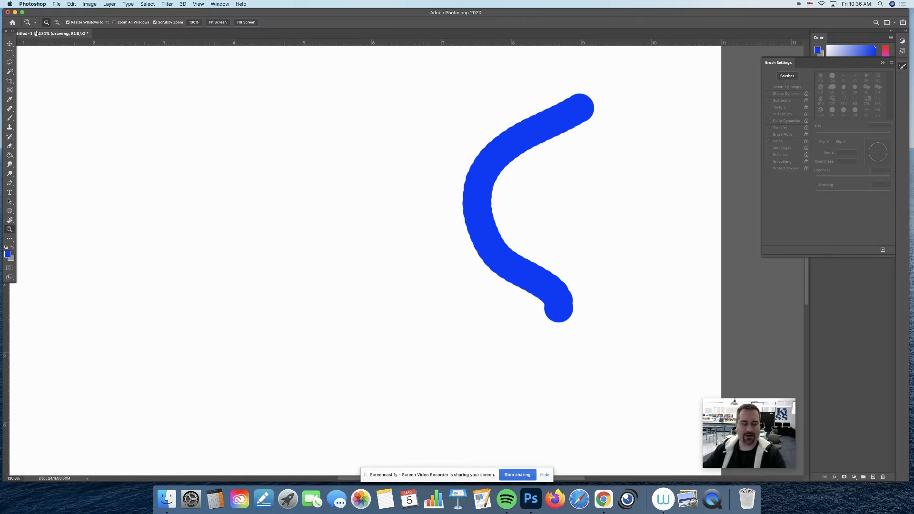
# - Reduce the brush spacing to 10% and paint an S-shaped stroke beside the C-shaped one
pyautogui.press('b')
pyautogui.moveTo(834, 194)
pyautogui.mouseDown()
pyautogui.moveTo(856, 194)
pyautogui.moveTo(822, 197)
pyautogui.mouseUp()
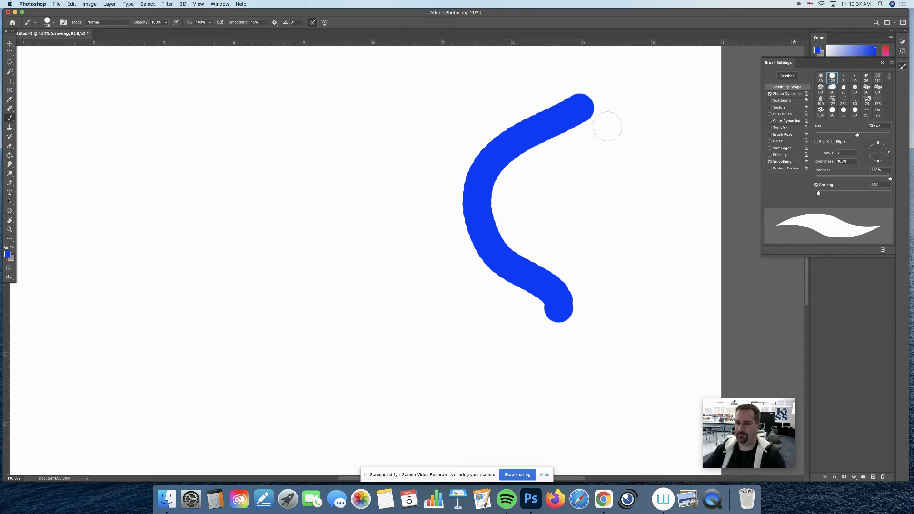
pyautogui.moveTo(381, 155)
pyautogui.mouseDown()
pyautogui.moveTo(347, 191)
pyautogui.moveTo(388, 296)
pyautogui.moveTo(364, 319)
pyautogui.mouseUp()
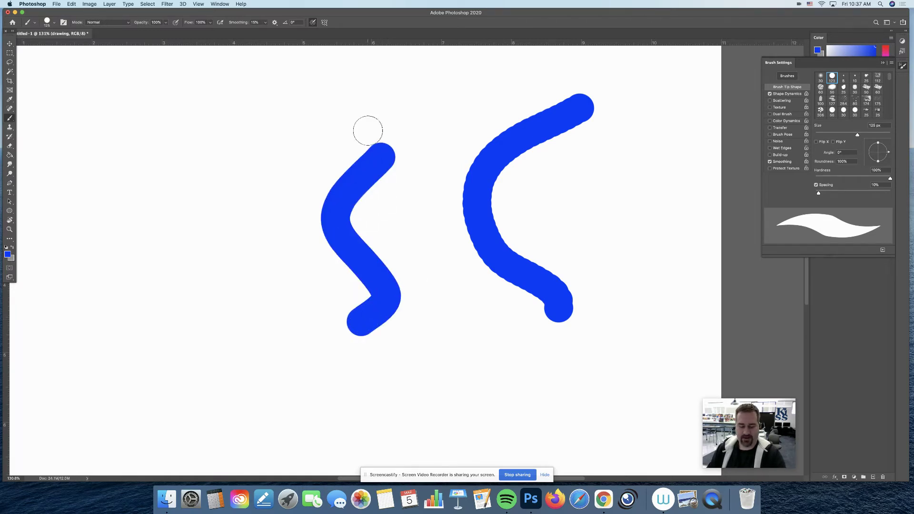
# - Choose the Eraser tool and enlarge its tip to 300 px
pyautogui.press('e')
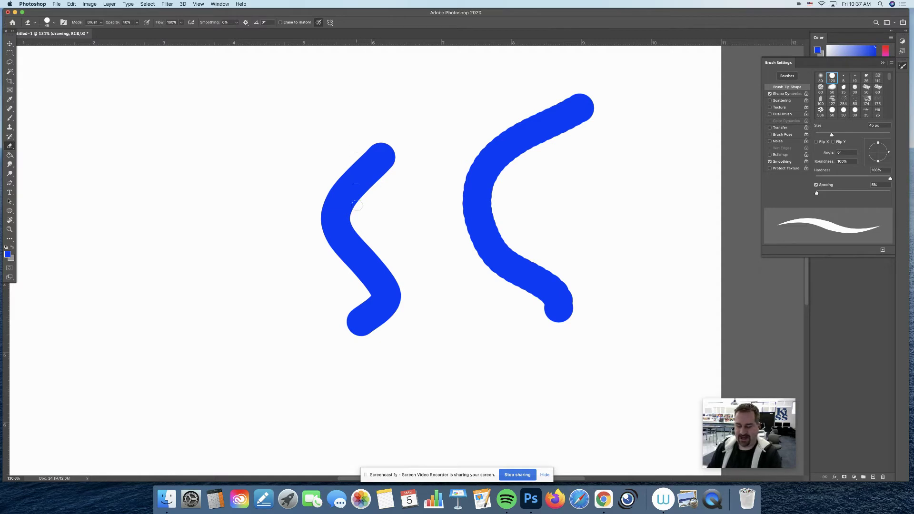
pyautogui.press(']')
pyautogui.press(']')
pyautogui.press(']')
pyautogui.press(']')
pyautogui.press(']')
pyautogui.press(']')
pyautogui.press(']')
pyautogui.press(']')
pyautogui.press(']')
pyautogui.press(']')
pyautogui.press(']')
pyautogui.press(']')
pyautogui.press(']')
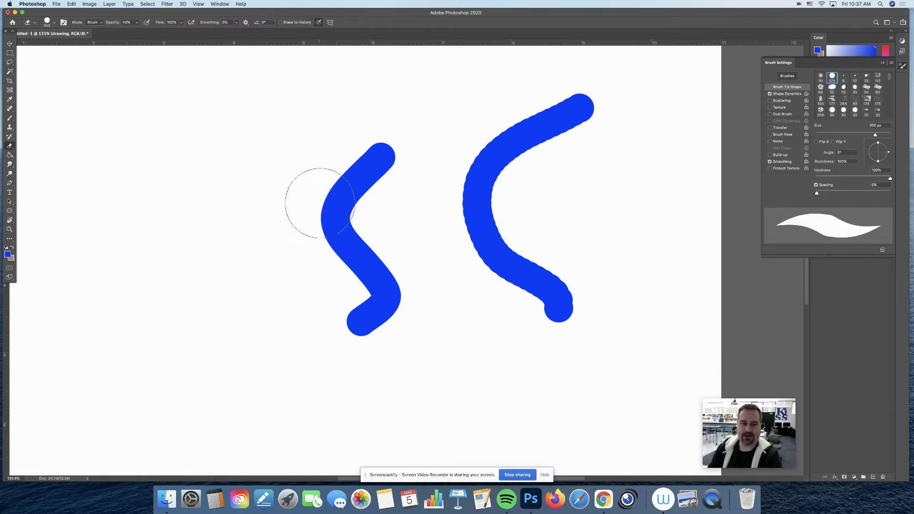
# - Reduce the eraser tip to 200 px and erase a partly transparent band across both blue strokes
pyautogui.press('[')
pyautogui.press('[')
pyautogui.press('[')
pyautogui.moveTo(322, 212); pyautogui.dragTo(575, 195)
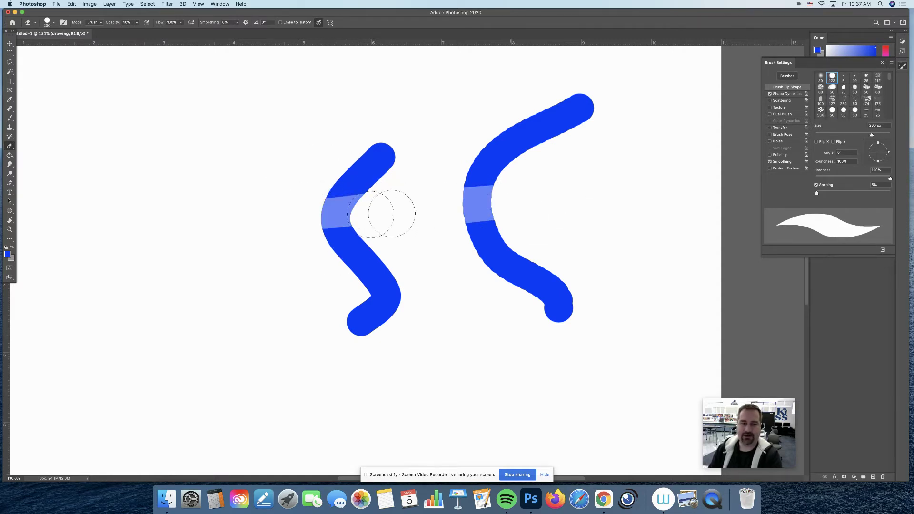
# - Set the eraser's opacity to 100% and erase both blue strokes completely
pyautogui.click(137, 23)
pyautogui.click(275, 214)
pyautogui.moveTo(275, 215); pyautogui.dragTo(622, 198)
pyautogui.moveTo(291, 237)
pyautogui.mouseDown()
pyautogui.moveTo(520, 220)
pyautogui.moveTo(506, 229)
pyautogui.moveTo(467, 188)
pyautogui.moveTo(537, 173)
pyautogui.moveTo(477, 148)
pyautogui.moveTo(530, 142)
pyautogui.moveTo(564, 162)
pyautogui.moveTo(552, 143)
pyautogui.moveTo(477, 129)
pyautogui.moveTo(594, 176)
pyautogui.moveTo(581, 167)
pyautogui.moveTo(581, 121)
pyautogui.moveTo(491, 125)
pyautogui.moveTo(547, 192)
pyautogui.moveTo(504, 267)
pyautogui.moveTo(567, 271)
pyautogui.moveTo(580, 316)
pyautogui.moveTo(348, 306)
pyautogui.moveTo(391, 199)
pyautogui.moveTo(323, 190)
pyautogui.moveTo(410, 107)
pyautogui.mouseUp()
pyautogui.press('5')
pyautogui.press('0')
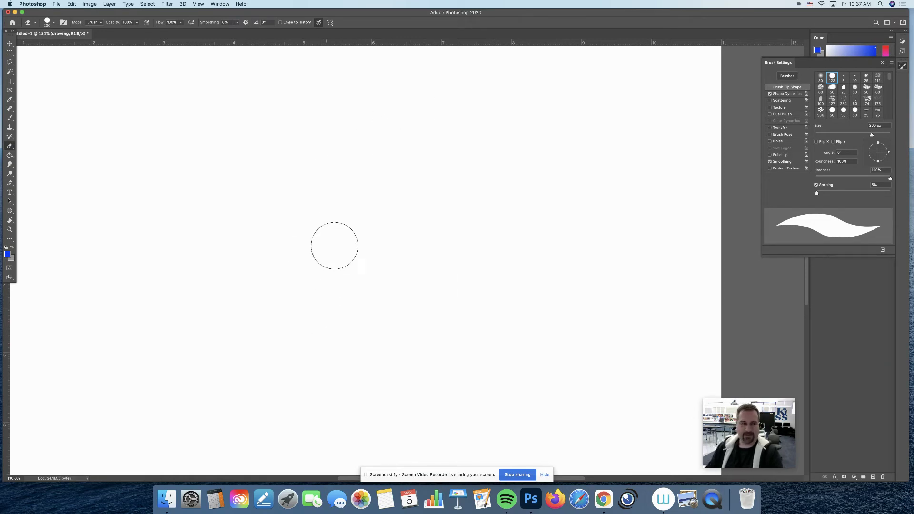
# - Select the 200 px hard round tip from the eraser's brush presets
pyautogui.click(55, 24)
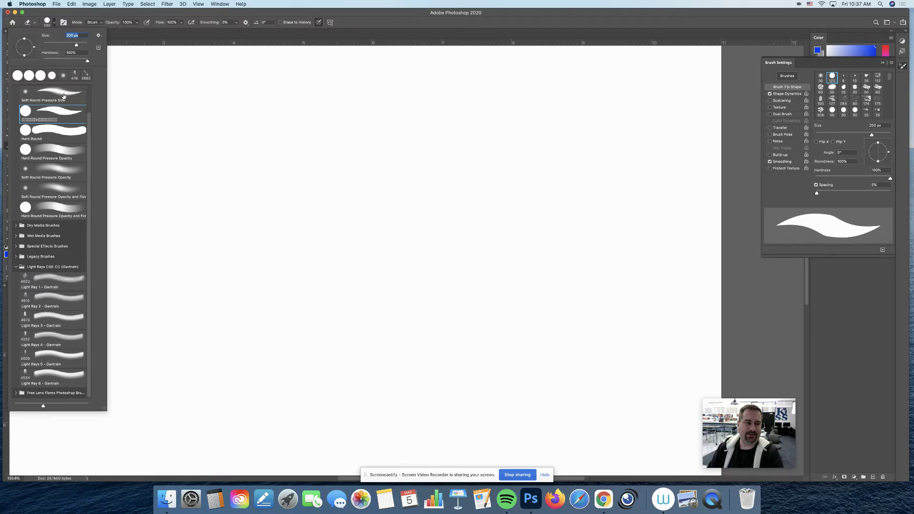
pyautogui.click(60, 112)
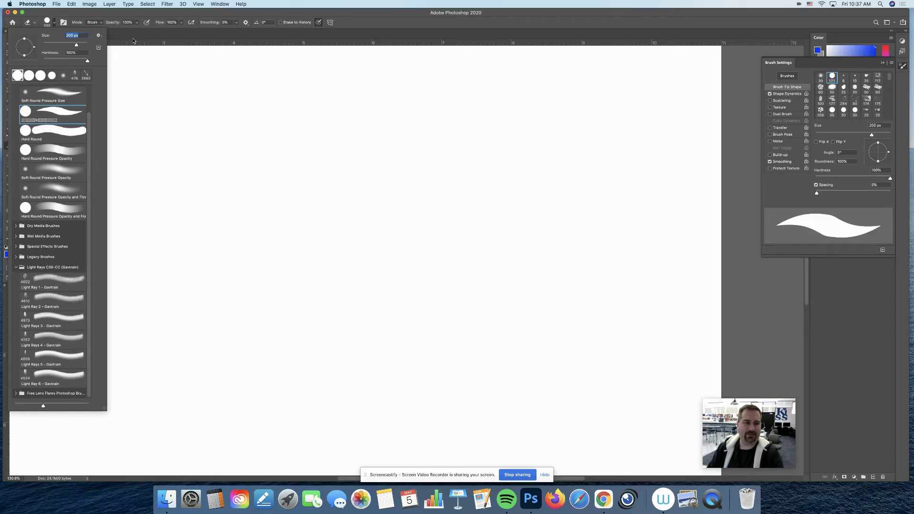
# - Switch to the Brush tool, shrink its tip considerably and paint a thin, winding blue line across the middle of the canvas
pyautogui.press('b')
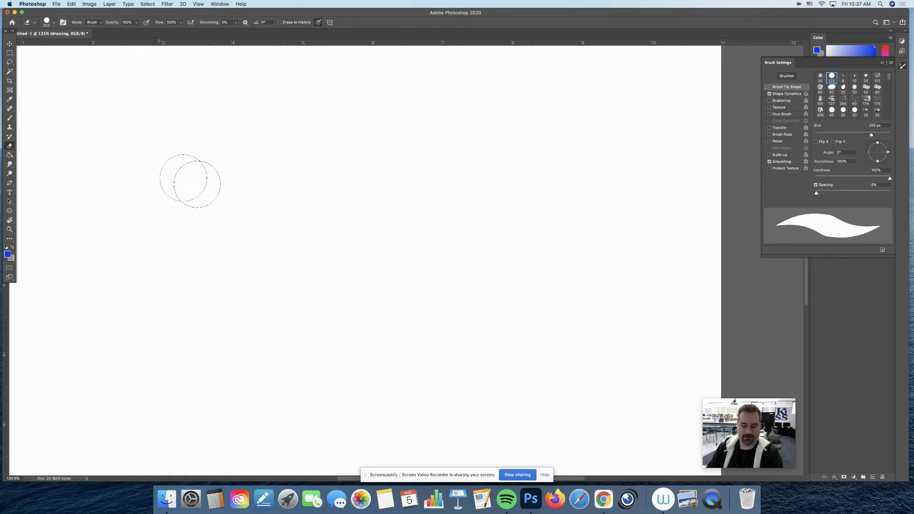
pyautogui.press('[')
pyautogui.press('[')
pyautogui.press('[')
pyautogui.press('[')
pyautogui.press('[')
pyautogui.press('[')
pyautogui.press('[')
pyautogui.press('[')
pyautogui.press('[')
pyautogui.press('[')
pyautogui.press('[')
pyautogui.moveTo(276, 217)
pyautogui.mouseDown()
pyautogui.moveTo(385, 130)
pyautogui.moveTo(400, 129)
pyautogui.moveTo(439, 169)
pyautogui.moveTo(449, 192)
pyautogui.moveTo(406, 234)
pyautogui.moveTo(345, 268)
pyautogui.moveTo(385, 293)
pyautogui.moveTo(447, 275)
pyautogui.moveTo(511, 297)
pyautogui.moveTo(382, 339)
pyautogui.moveTo(393, 362)
pyautogui.moveTo(446, 366)
pyautogui.moveTo(516, 343)
pyautogui.moveTo(571, 294)
pyautogui.moveTo(550, 245)
pyautogui.moveTo(486, 247)
pyautogui.mouseUp()
# - Erase the whole winding blue line with the Eraser tool and collapse the Brush Settings
pyautogui.press('e')
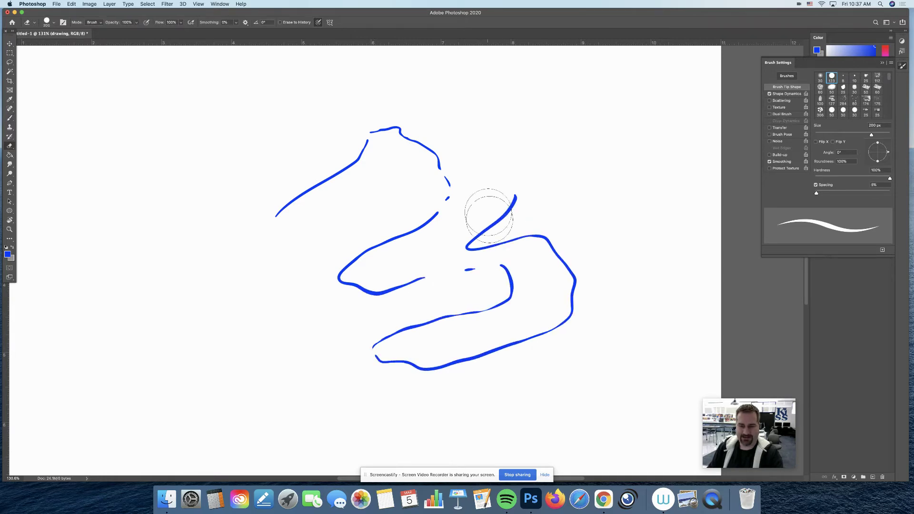
pyautogui.moveTo(514, 196)
pyautogui.mouseDown()
pyautogui.moveTo(405, 285)
pyautogui.moveTo(347, 275)
pyautogui.moveTo(457, 252)
pyautogui.moveTo(396, 128)
pyautogui.moveTo(310, 205)
pyautogui.moveTo(353, 160)
pyautogui.mouseUp()
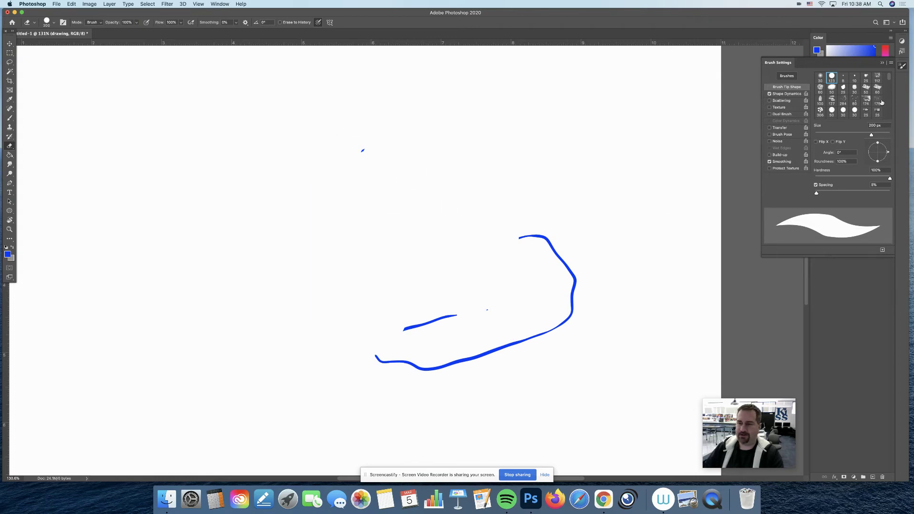
pyautogui.click(881, 63)
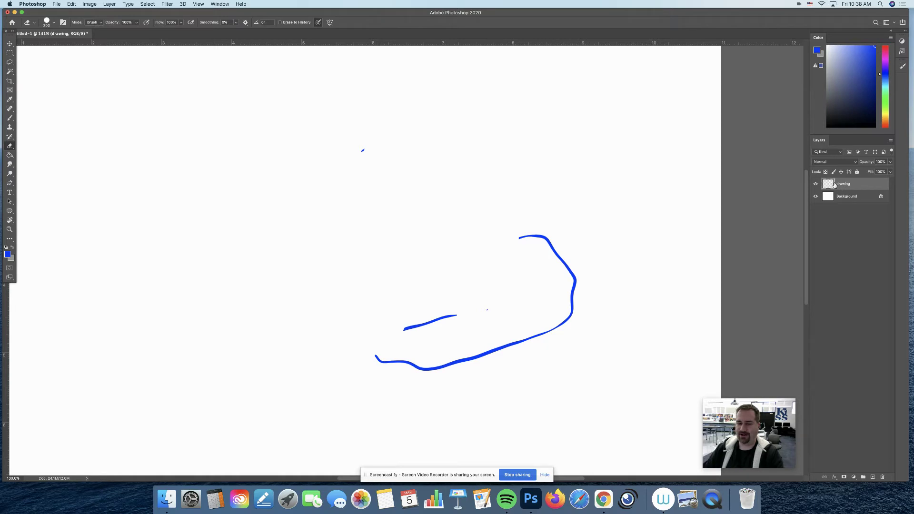
pyautogui.moveTo(361, 153)
pyautogui.mouseDown()
pyautogui.moveTo(556, 262)
pyautogui.moveTo(576, 296)
pyautogui.moveTo(564, 341)
pyautogui.moveTo(403, 366)
pyautogui.moveTo(427, 327)
pyautogui.moveTo(499, 298)
pyautogui.mouseUp()
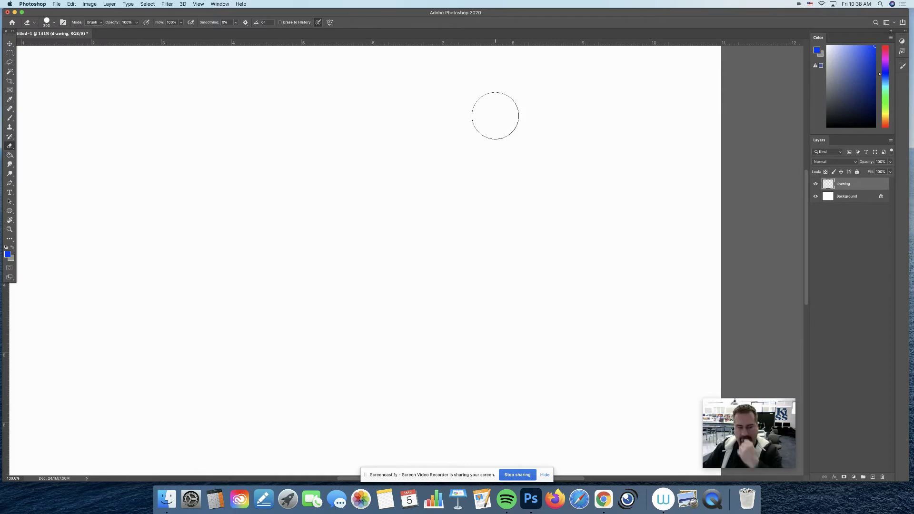
# - Draw a blue stick figure with a smiling face on the drawing layer using a slightly smaller brush
pyautogui.press('b')
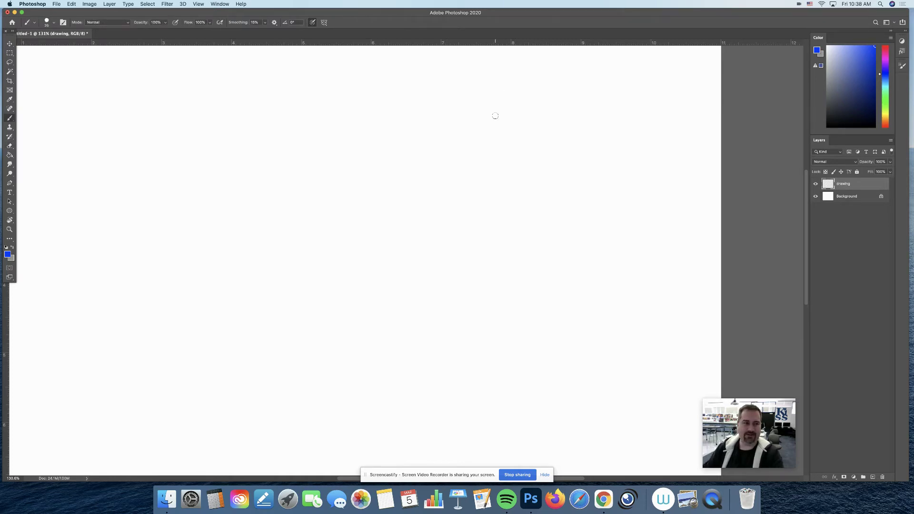
pyautogui.press('[')
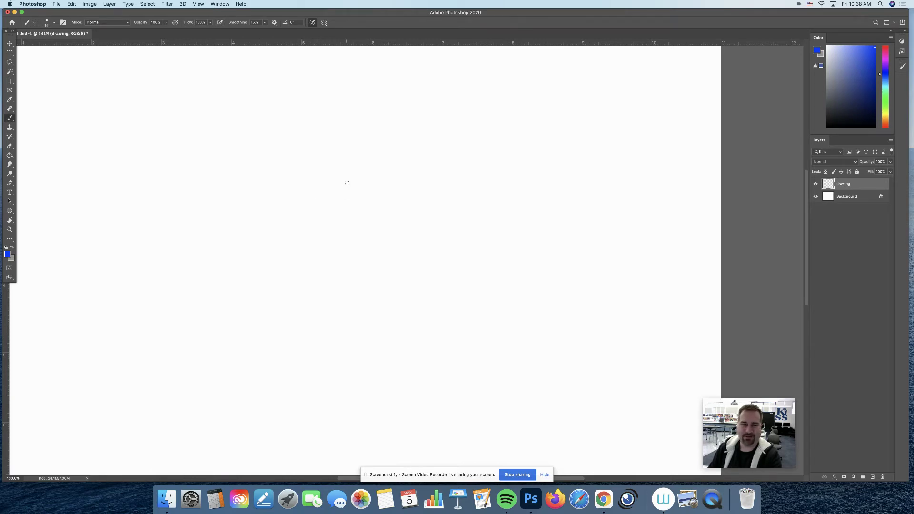
pyautogui.moveTo(352, 155)
pyautogui.mouseDown()
pyautogui.moveTo(355, 120)
pyautogui.moveTo(389, 140)
pyautogui.moveTo(370, 161)
pyautogui.moveTo(351, 142)
pyautogui.mouseUp()
pyautogui.moveTo(371, 127)
pyautogui.mouseDown()
pyautogui.moveTo(361, 153)
pyautogui.moveTo(379, 145)
pyautogui.moveTo(372, 219)
pyautogui.mouseUp()
pyautogui.moveTo(371, 186)
pyautogui.mouseDown()
pyautogui.moveTo(395, 163)
pyautogui.moveTo(369, 187)
pyautogui.moveTo(352, 245)
pyautogui.moveTo(401, 253)
pyautogui.moveTo(412, 225)
pyautogui.moveTo(446, 278)
pyautogui.moveTo(437, 280)
pyautogui.mouseUp()
pyautogui.press('z')
pyautogui.press('space')
pyautogui.press('b')
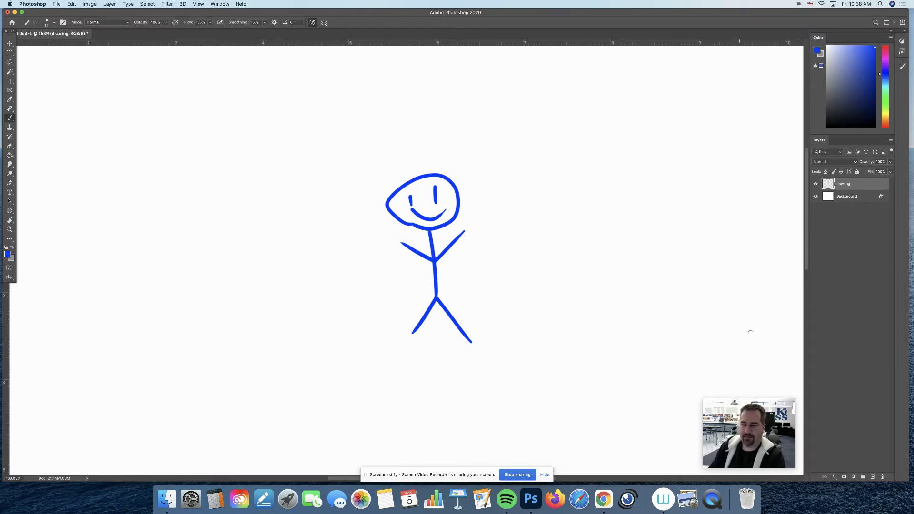
# - Add a new layer above the drawing layer and paint a filled bright green shirt over the stick figure's torso
pyautogui.click(873, 477)
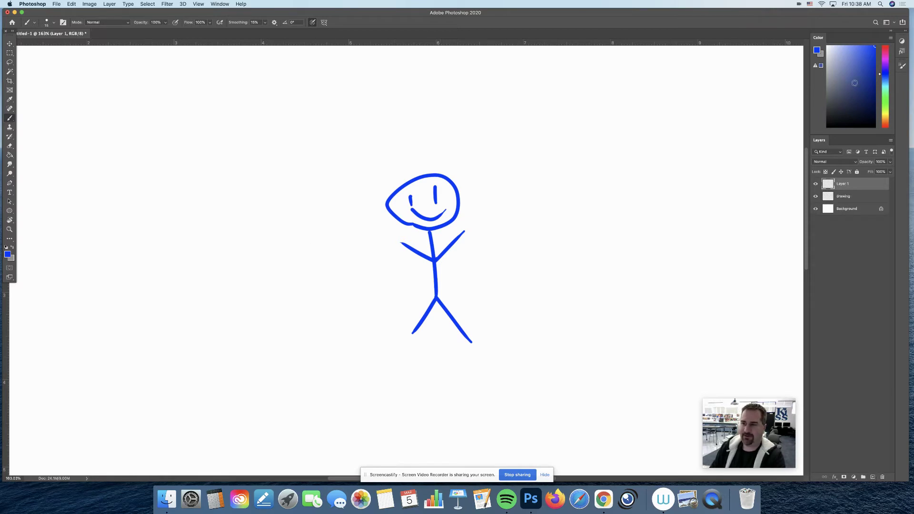
pyautogui.click(884, 97)
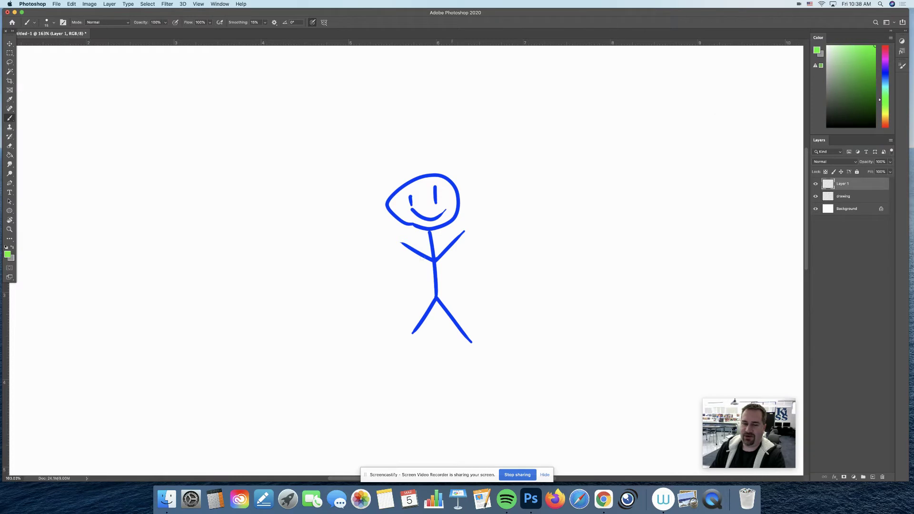
pyautogui.moveTo(435, 254)
pyautogui.mouseDown()
pyautogui.moveTo(428, 255)
pyautogui.moveTo(449, 246)
pyautogui.moveTo(456, 255)
pyautogui.moveTo(447, 279)
pyautogui.moveTo(423, 286)
pyautogui.moveTo(419, 262)
pyautogui.moveTo(439, 257)
pyautogui.mouseUp()
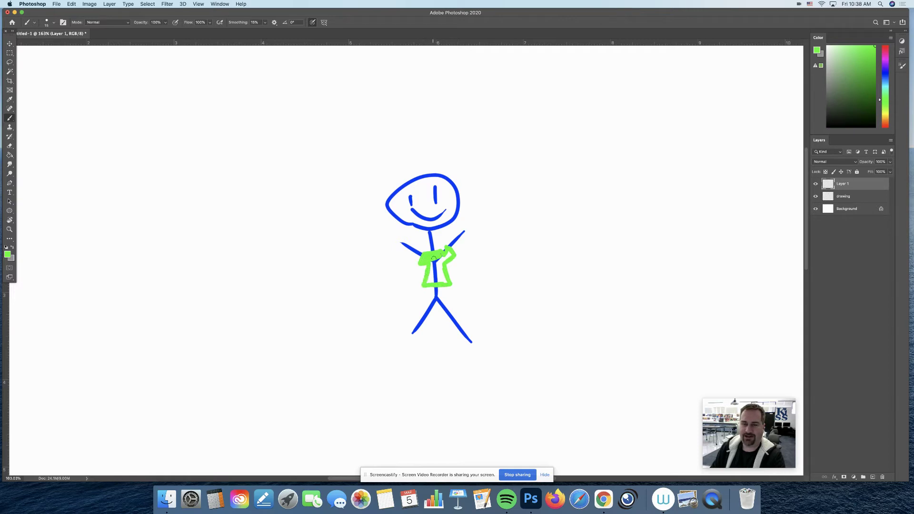
pyautogui.moveTo(448, 254)
pyautogui.mouseDown()
pyautogui.moveTo(434, 267)
pyautogui.moveTo(436, 258)
pyautogui.moveTo(445, 281)
pyautogui.moveTo(433, 271)
pyautogui.mouseUp()
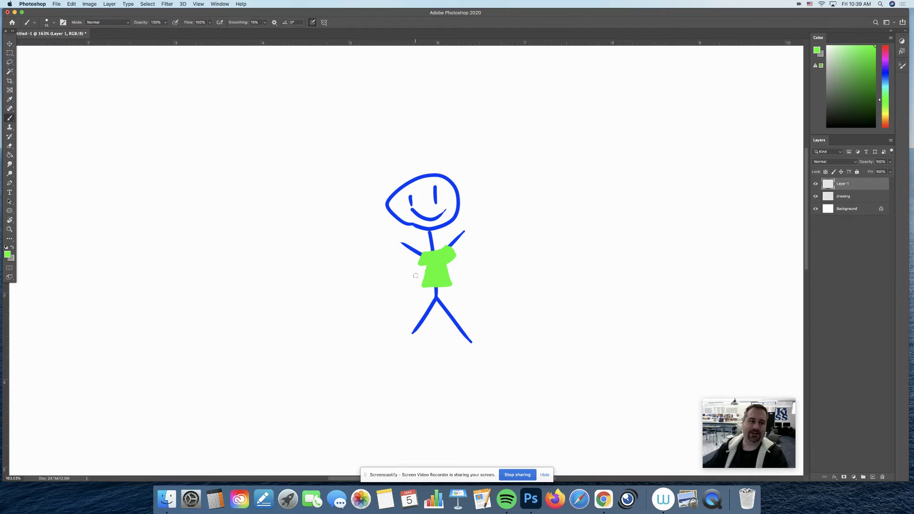
# - Rename the layer holding the green shirt as shirt
pyautogui.press('v')
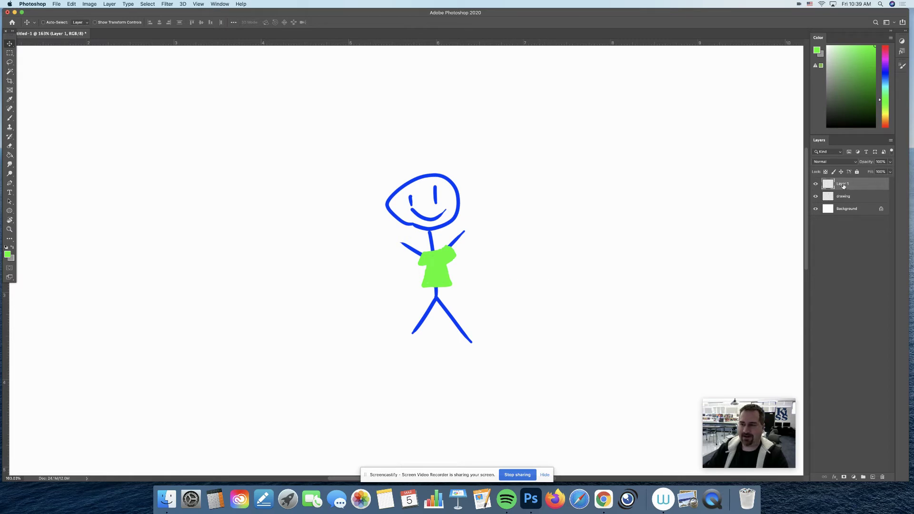
pyautogui.write('sh')
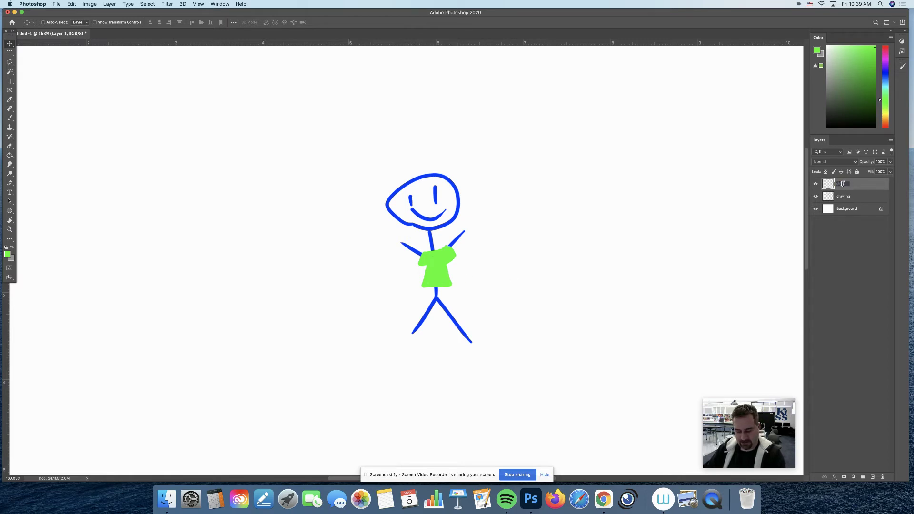
pyautogui.write('irt')
pyautogui.press('Return')
# - Move the green shirt off the figure to its right side, and add and delete an empty layer
pyautogui.moveTo(156, 73); pyautogui.dragTo(25, 50)
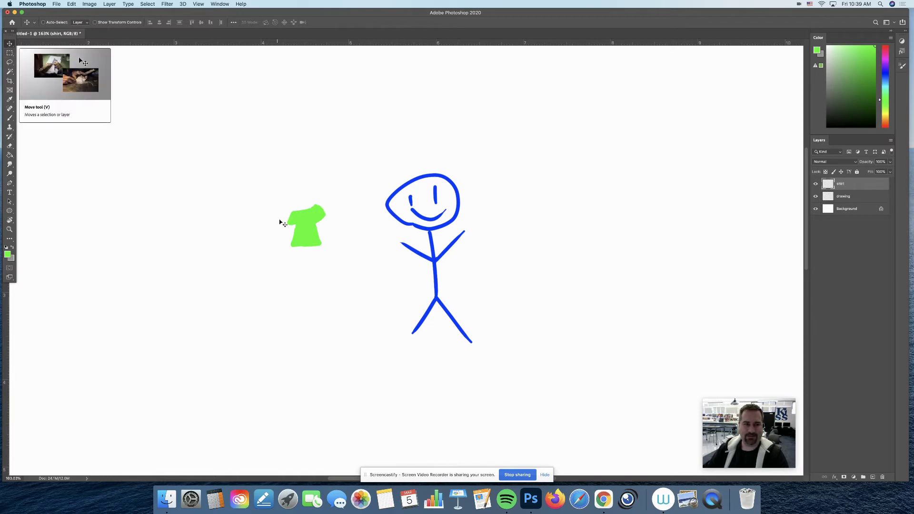
pyautogui.moveTo(314, 242); pyautogui.dragTo(563, 254)
pyautogui.click(873, 477)
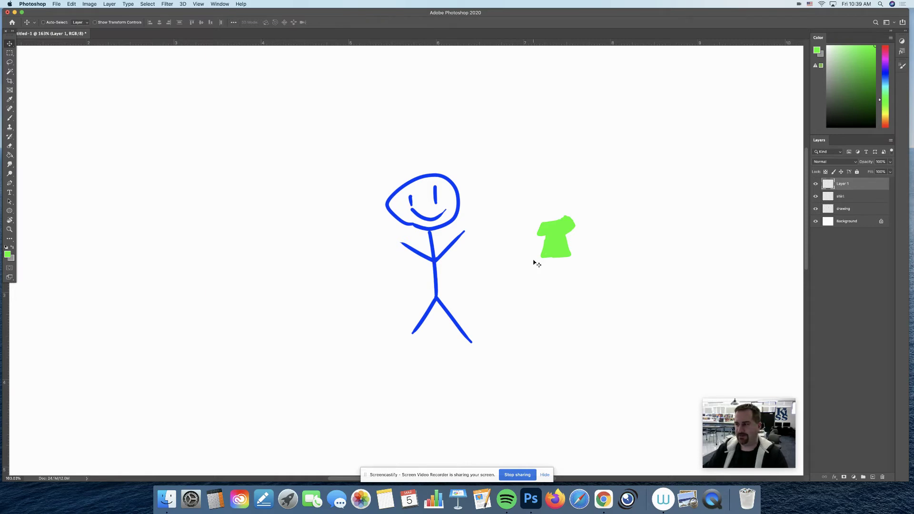
pyautogui.click(883, 477)
# - Move the green shirt on the shirt layer back onto the stick figure's torso
pyautogui.moveTo(560, 241)
pyautogui.mouseDown()
pyautogui.moveTo(537, 241)
pyautogui.moveTo(557, 245)
pyautogui.mouseUp()
pyautogui.click(858, 199)
pyautogui.click(850, 185)
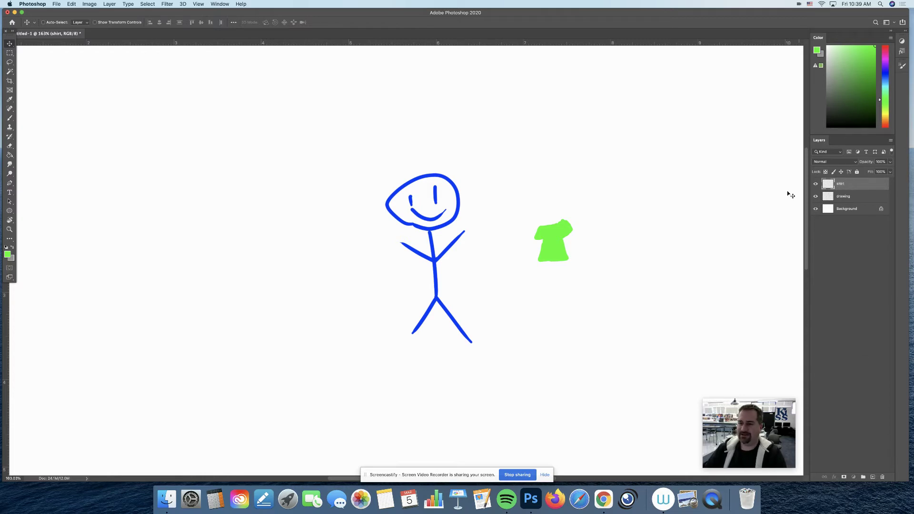
pyautogui.moveTo(559, 250); pyautogui.dragTo(439, 269)
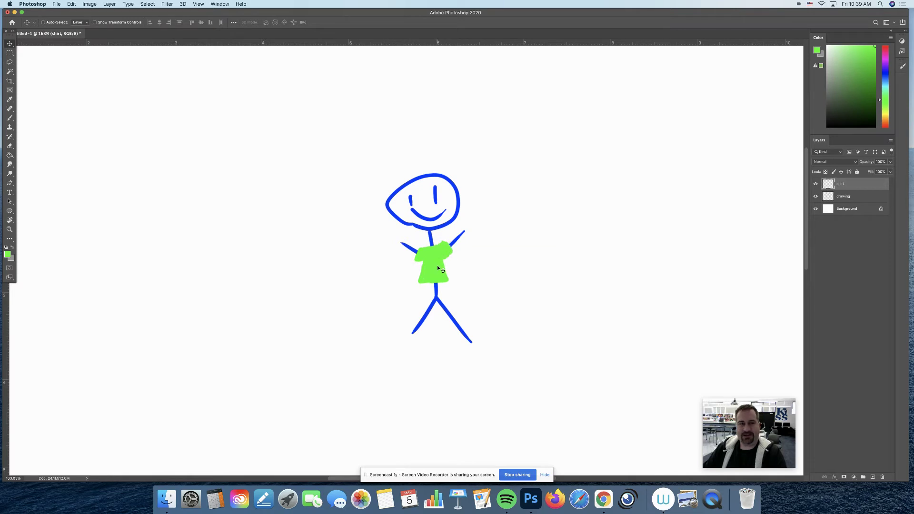
# - Open the grayscale portrait PSD from the desktop and enlarge the view of the figure
pyautogui.click(15, 12)
pyautogui.doubleClick(781, 107)
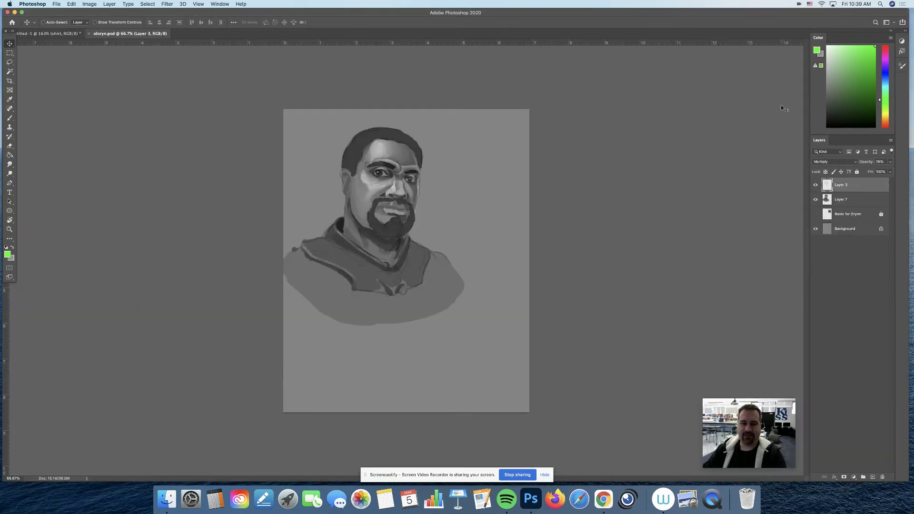
pyautogui.press('z')
pyautogui.moveTo(374, 224); pyautogui.dragTo(844, 200)
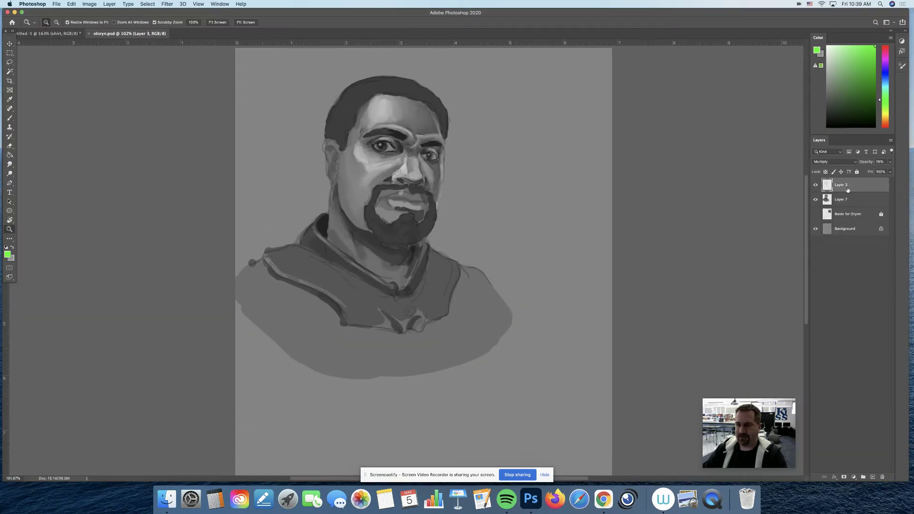
# - Raise Layer 3's opacity to 100%, then hide Layer 7 to isolate the line art and show it again
pyautogui.click(890, 162)
pyautogui.click(816, 214)
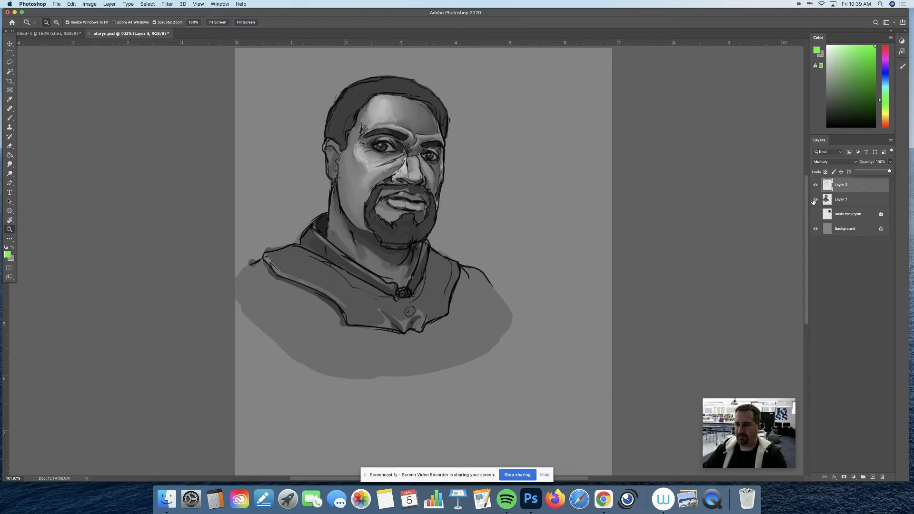
pyautogui.click(816, 199)
pyautogui.click(816, 213)
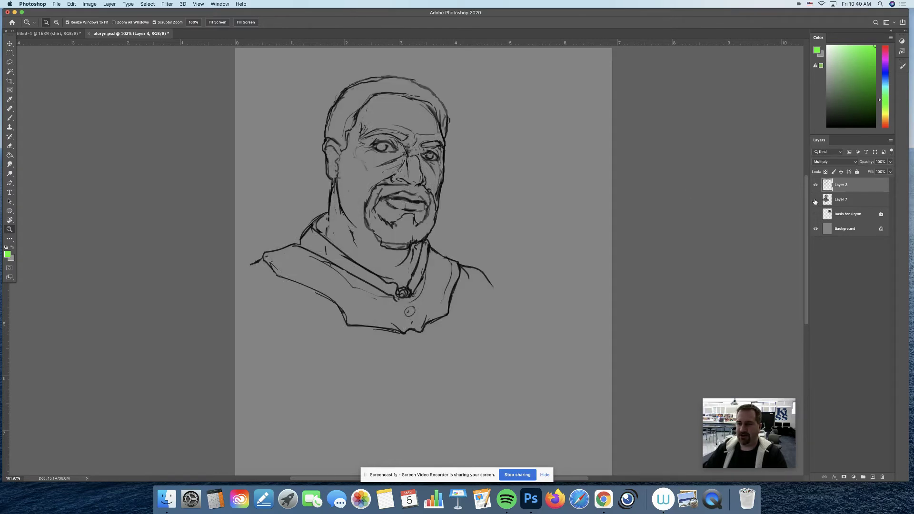
pyautogui.click(815, 200)
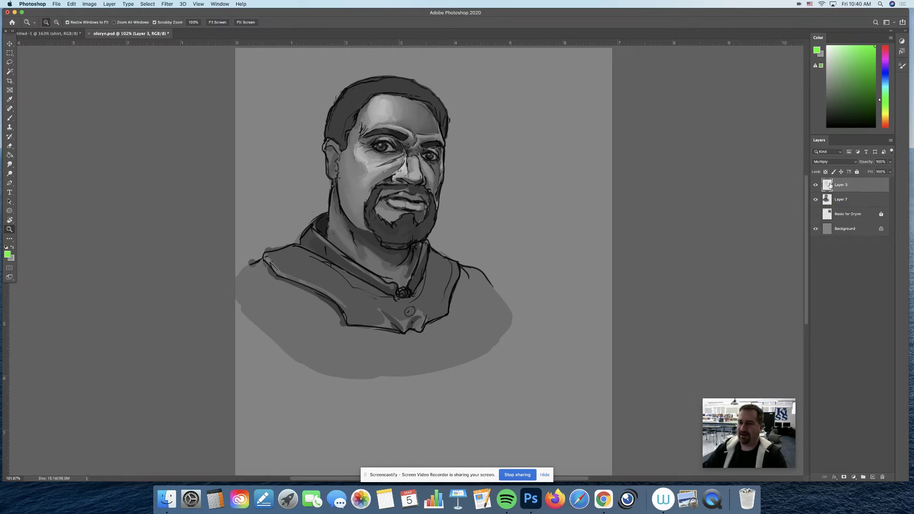
# - Lower Layer 3's opacity until its line art is only faint, and select Layer 7
pyautogui.click(891, 162)
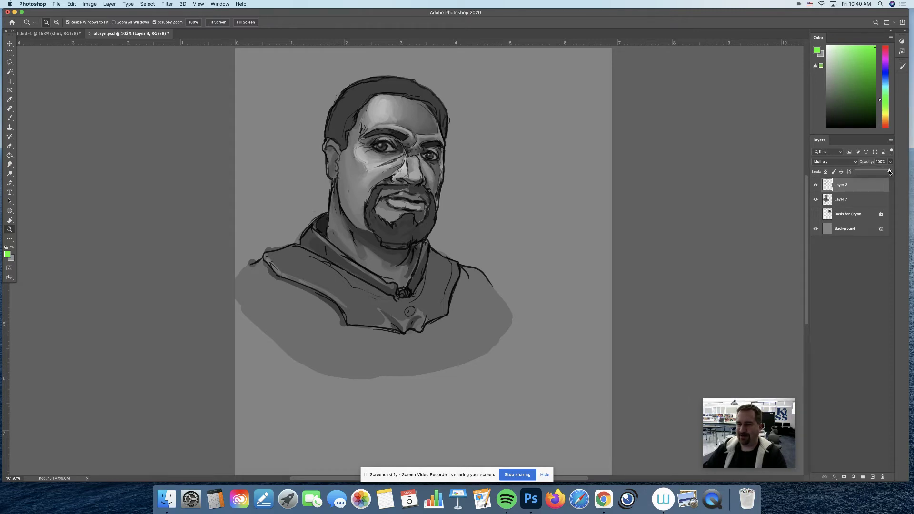
pyautogui.moveTo(889, 172); pyautogui.dragTo(865, 172)
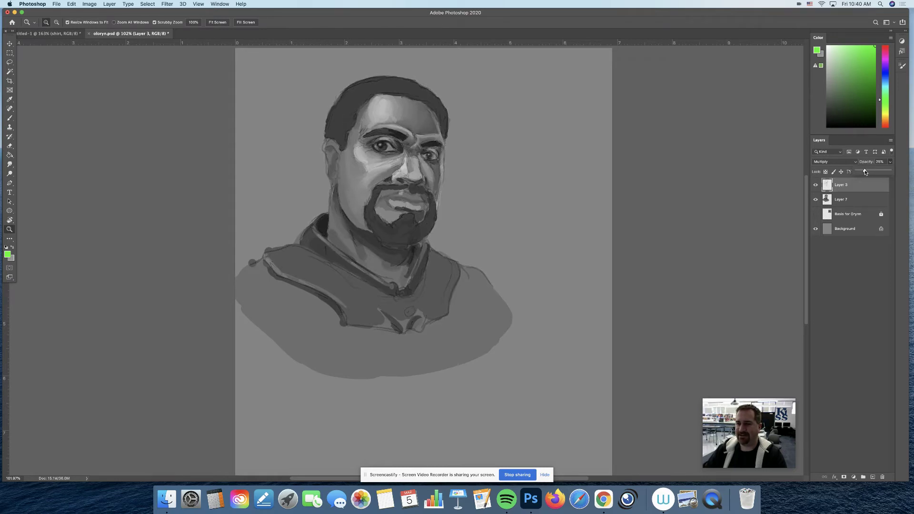
pyautogui.click(853, 200)
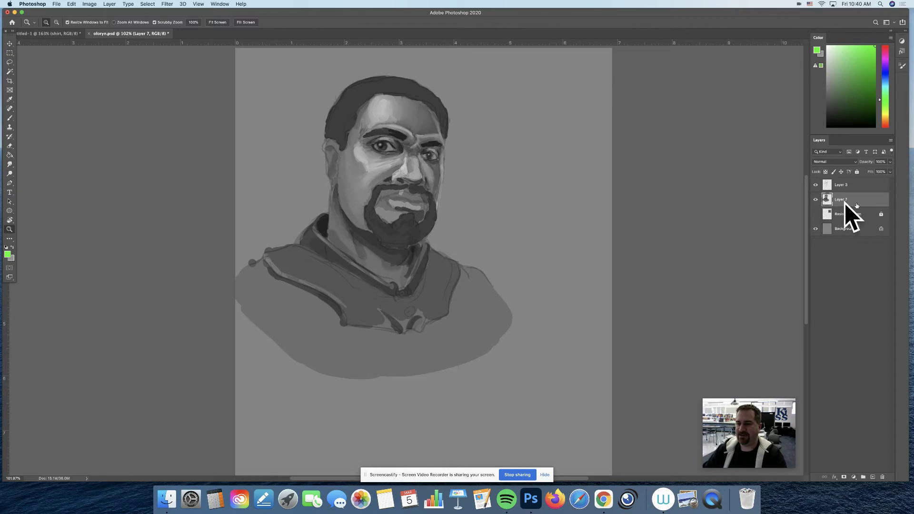
# - Examine the painted shading of the portrait's face up close and the figure as a whole
pyautogui.moveTo(402, 198); pyautogui.dragTo(483, 176)
pyautogui.scroll(-3, 483, 175)
pyautogui.scroll(4, 484, 175)
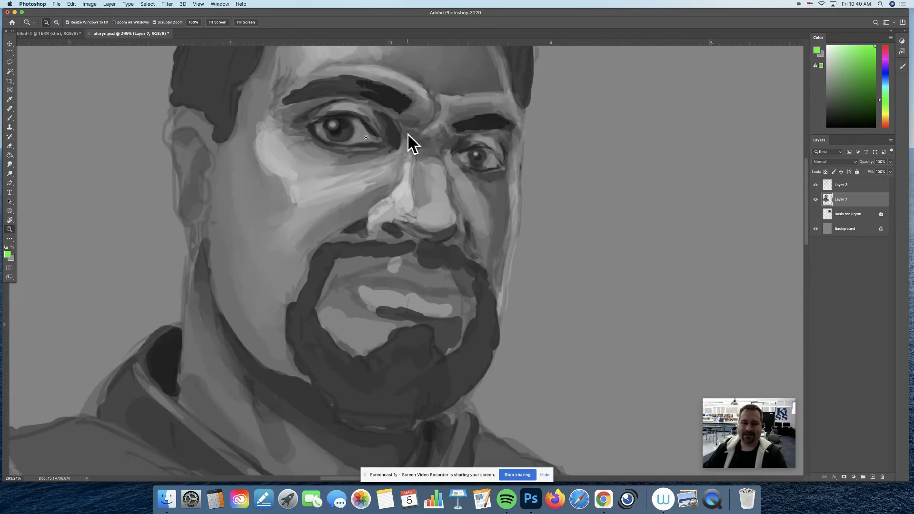
pyautogui.moveTo(490, 231); pyautogui.dragTo(428, 247)
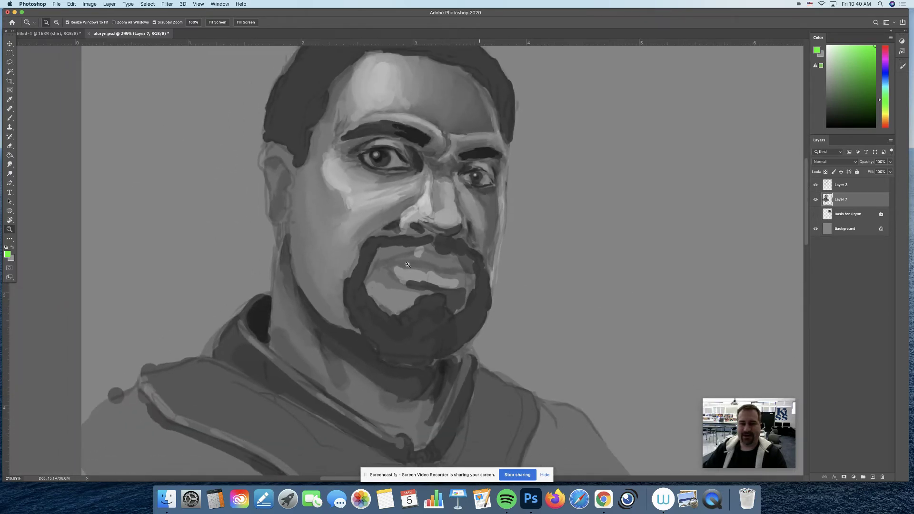
pyautogui.moveTo(425, 310); pyautogui.dragTo(414, 287)
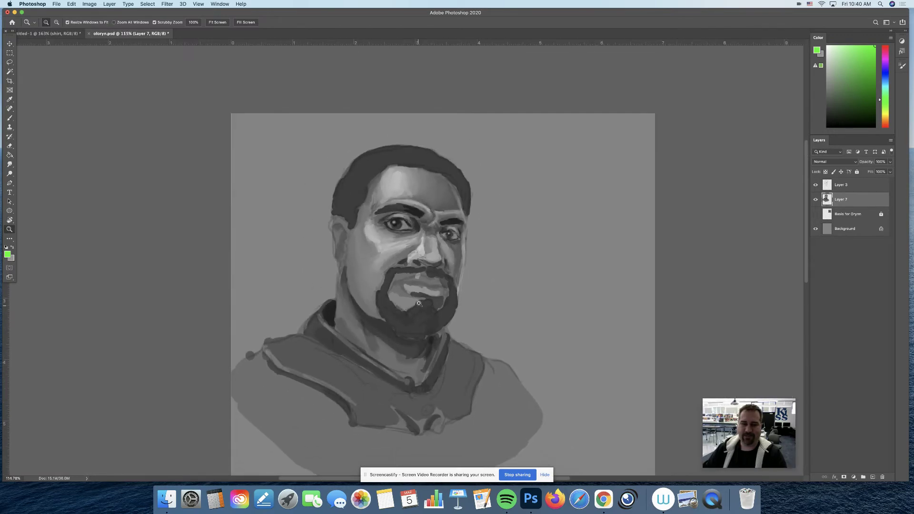
pyautogui.scroll(-5, 414, 287)
pyautogui.scroll(4, 438, 263)
pyautogui.scroll(-2, 438, 263)
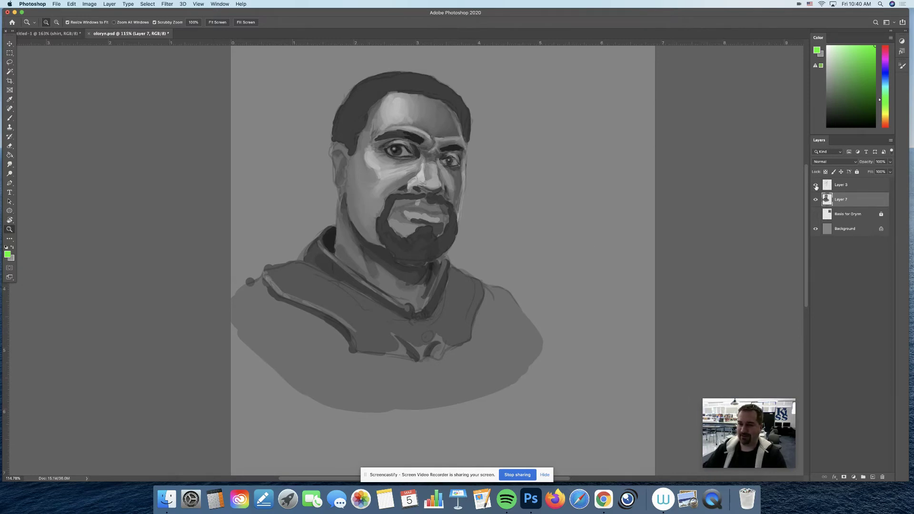
# - Close the portrait document without saving and return to the stick figure drawing
pyautogui.click(89, 35)
pyautogui.click(439, 160)
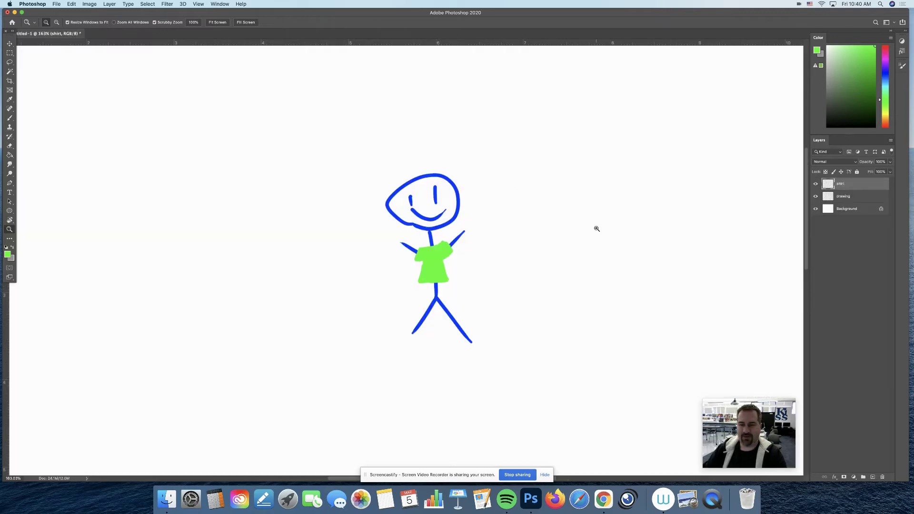
# - Replace the shirt and drawing layers with one new empty layer, and reset the brush colour to black
pyautogui.moveTo(838, 184)
pyautogui.mouseDown()
pyautogui.moveTo(823, 392)
pyautogui.moveTo(883, 477)
pyautogui.mouseUp()
pyautogui.click(873, 477)
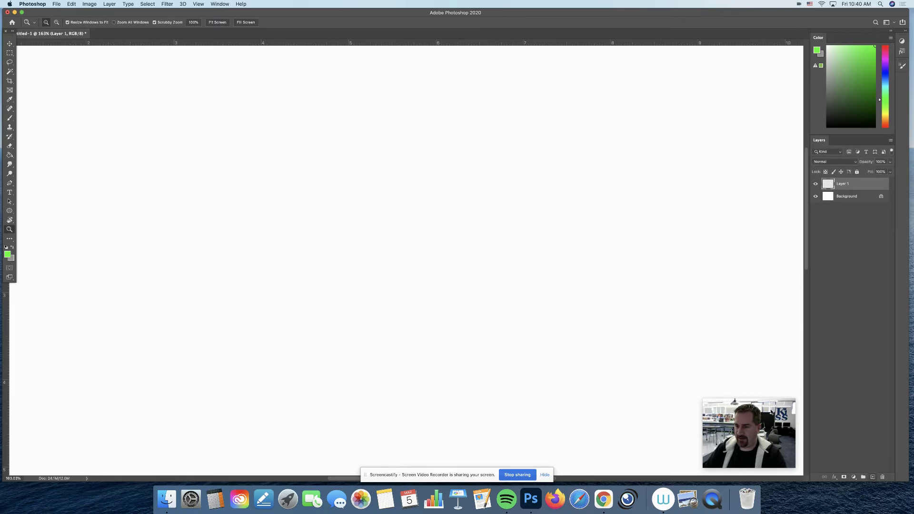
pyautogui.press('b')
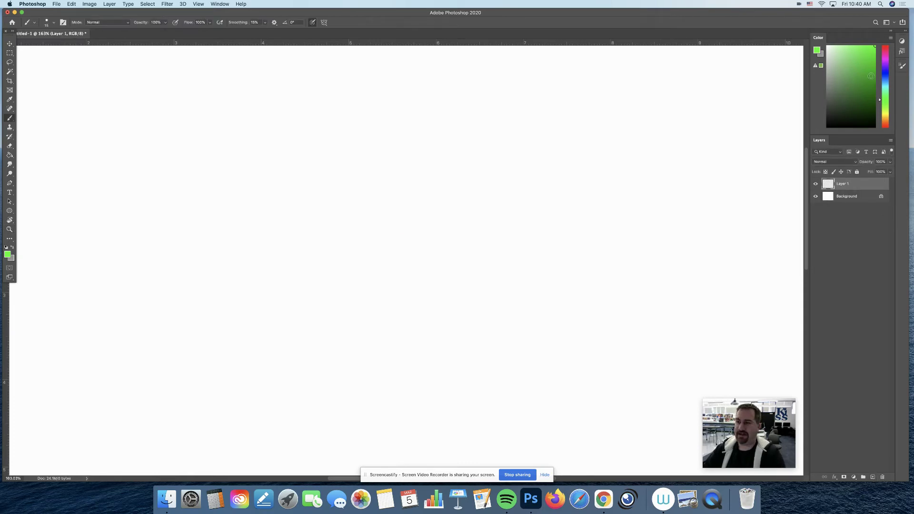
pyautogui.press('d')
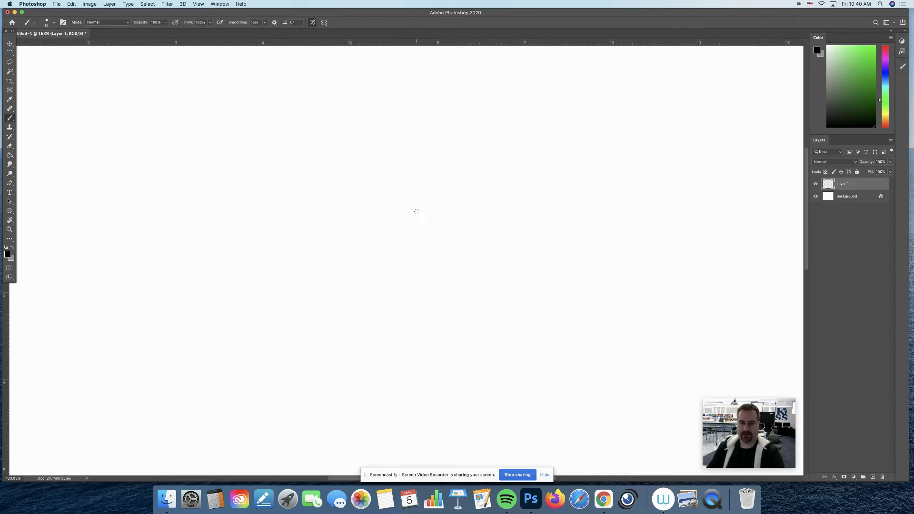
# - With the brush, sketch an oval head in the upper middle of the page with curved vertical and horizontal face guidelines
pyautogui.press('z')
pyautogui.scroll(-3, 438, 222)
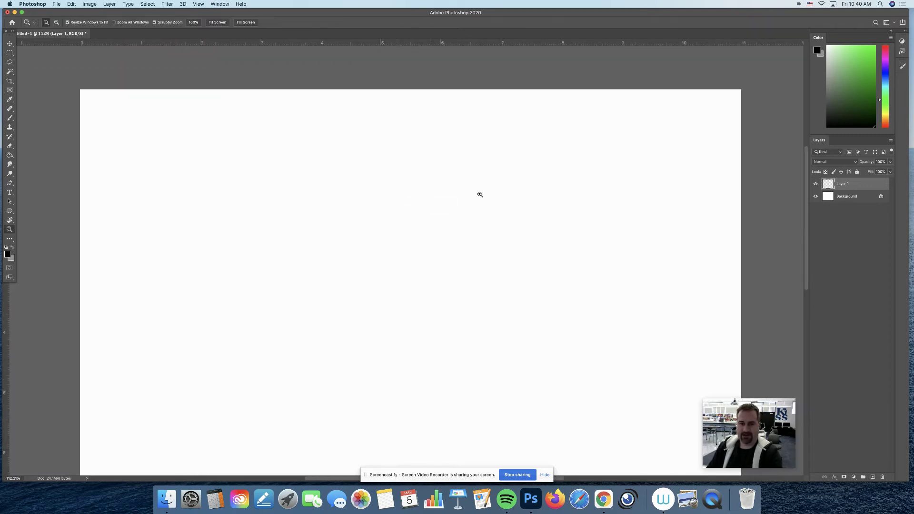
pyautogui.scroll(-3, 428, 195)
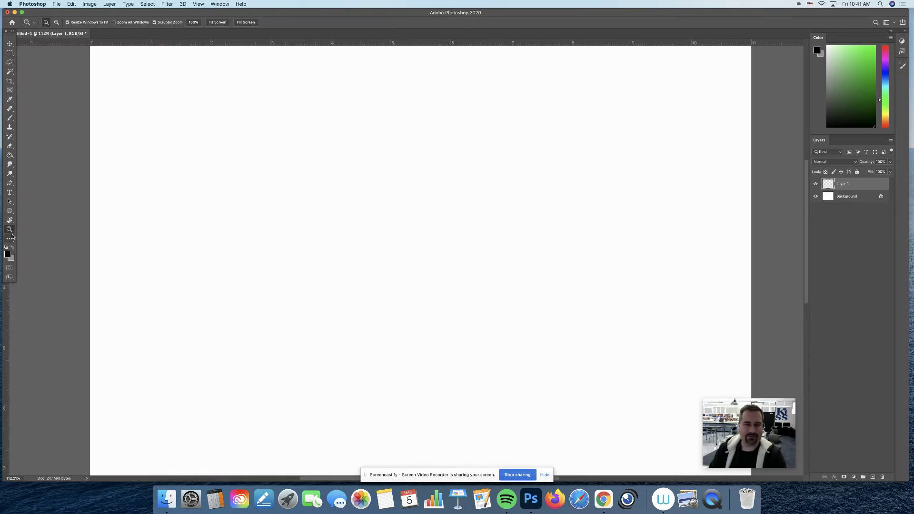
pyautogui.moveTo(428, 215); pyautogui.dragTo(431, 247)
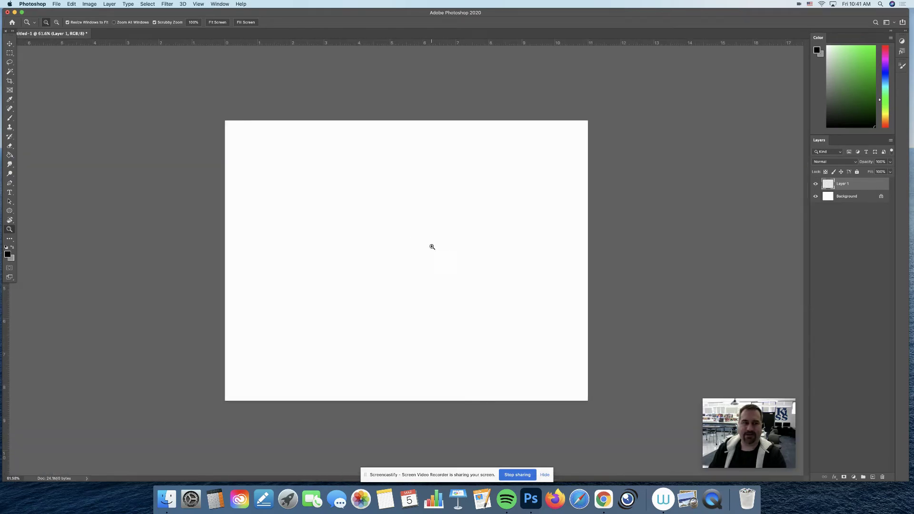
pyautogui.click(366, 203)
pyautogui.click(376, 207)
pyautogui.click(387, 213)
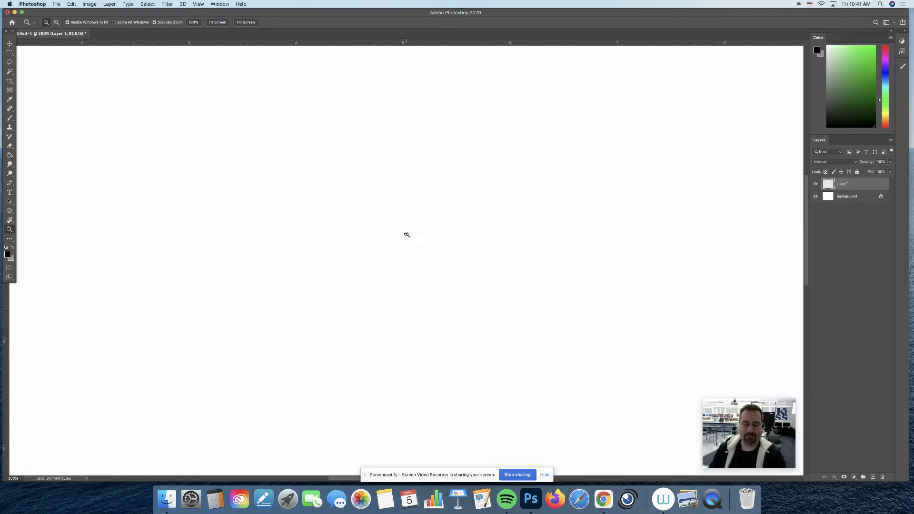
pyautogui.press('super+0')
pyautogui.press('b')
pyautogui.moveTo(421, 239)
pyautogui.mouseDown()
pyautogui.moveTo(433, 241)
pyautogui.moveTo(417, 198)
pyautogui.moveTo(444, 151)
pyautogui.moveTo(438, 236)
pyautogui.mouseUp()
pyautogui.moveTo(423, 148); pyautogui.dragTo(446, 237)
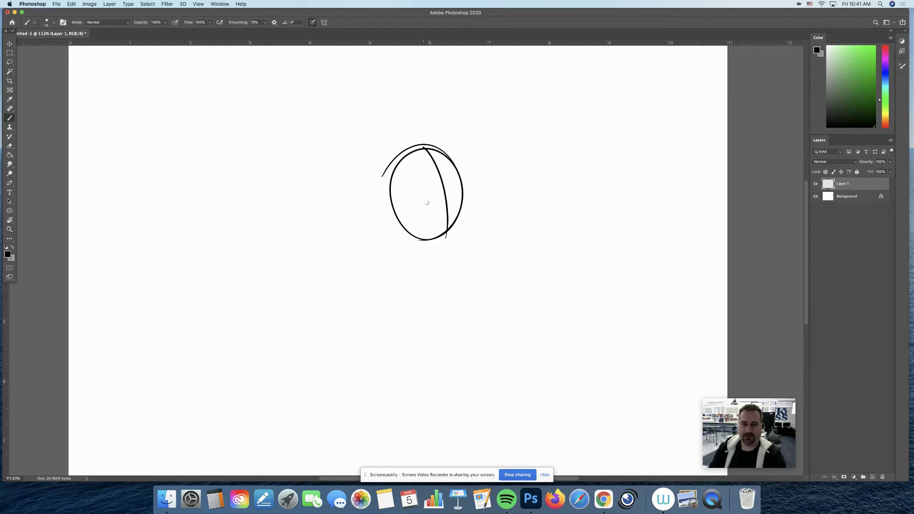
pyautogui.moveTo(390, 200); pyautogui.dragTo(449, 189)
# - Sketch the neck, shoulder line, rounded torso and upper arms below the head, and mark the nose and mouth guidelines
pyautogui.moveTo(445, 251)
pyautogui.mouseDown()
pyautogui.moveTo(453, 275)
pyautogui.moveTo(484, 278)
pyautogui.moveTo(511, 298)
pyautogui.moveTo(518, 343)
pyautogui.mouseUp()
pyautogui.moveTo(409, 268)
pyautogui.mouseDown()
pyautogui.moveTo(392, 339)
pyautogui.moveTo(487, 285)
pyautogui.mouseUp()
pyautogui.moveTo(575, 293); pyautogui.dragTo(554, 199)
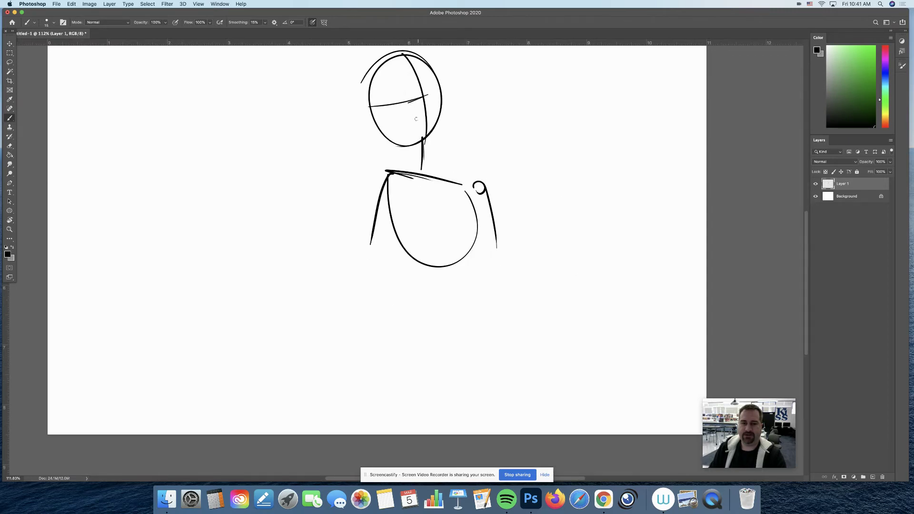
pyautogui.moveTo(428, 109); pyautogui.dragTo(411, 116)
pyautogui.scroll(3, 510, 163)
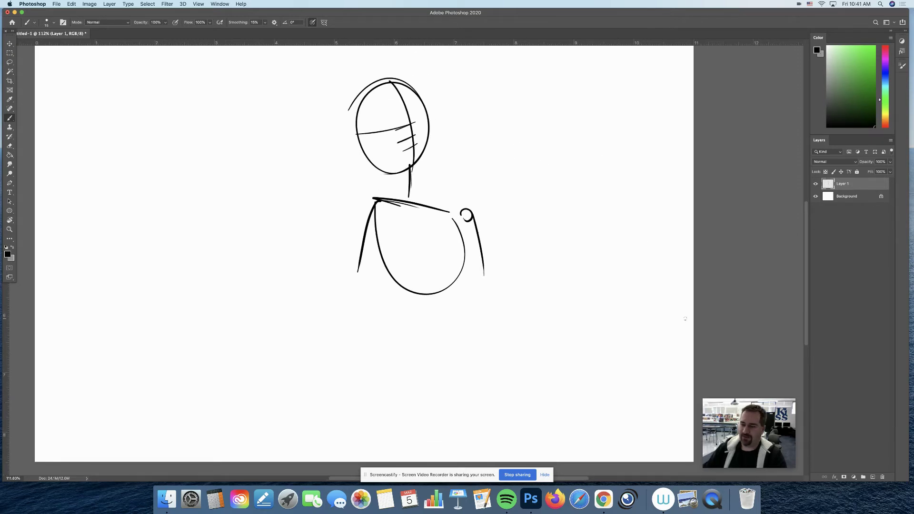
# - Lower Layer 1's opacity until the rough sketch is only faint, and add a new layer above it
pyautogui.moveTo(890, 161)
pyautogui.mouseDown()
pyautogui.moveTo(885, 171)
pyautogui.moveTo(862, 172)
pyautogui.mouseUp()
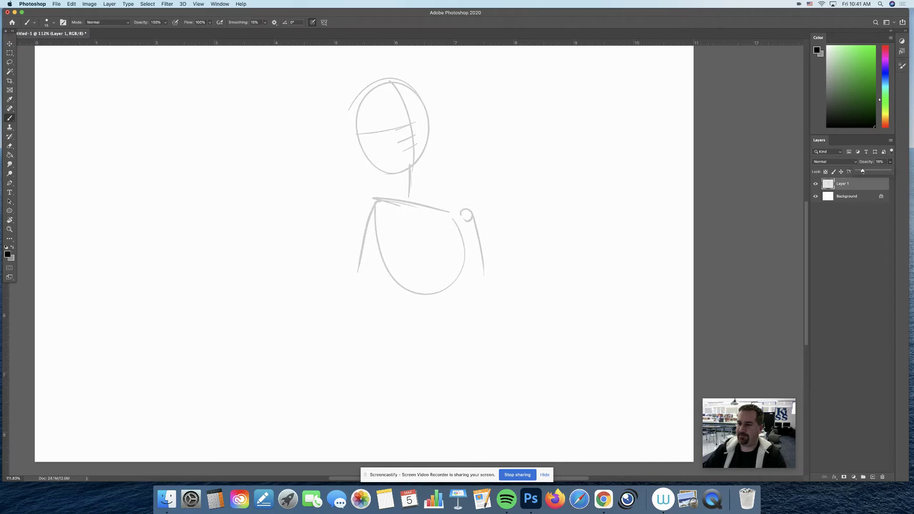
pyautogui.click(873, 477)
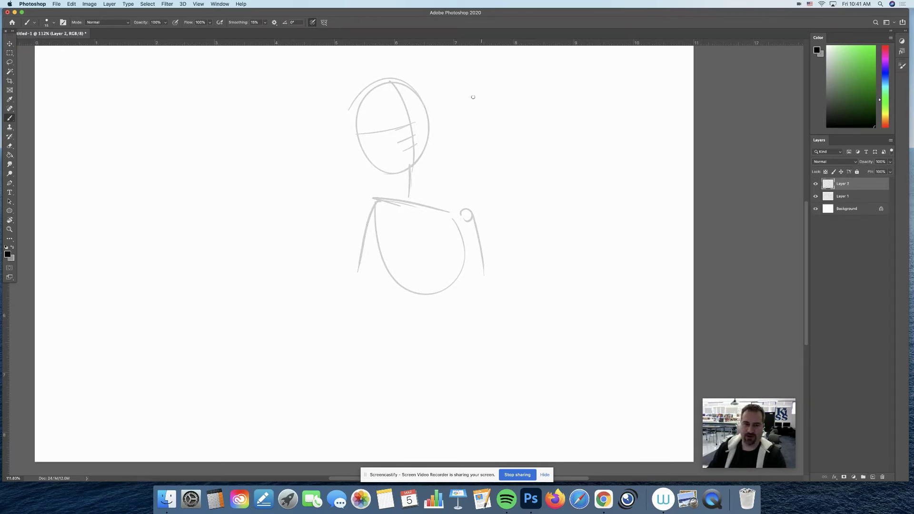
# - Ink the jaw, forehead and eyes in black over the faint head sketch on the new layer
pyautogui.moveTo(427, 112)
pyautogui.mouseDown()
pyautogui.moveTo(434, 135)
pyautogui.moveTo(410, 173)
pyautogui.moveTo(419, 173)
pyautogui.moveTo(368, 153)
pyautogui.mouseUp()
pyautogui.moveTo(428, 109); pyautogui.dragTo(410, 90)
pyautogui.moveTo(403, 127); pyautogui.dragTo(381, 131)
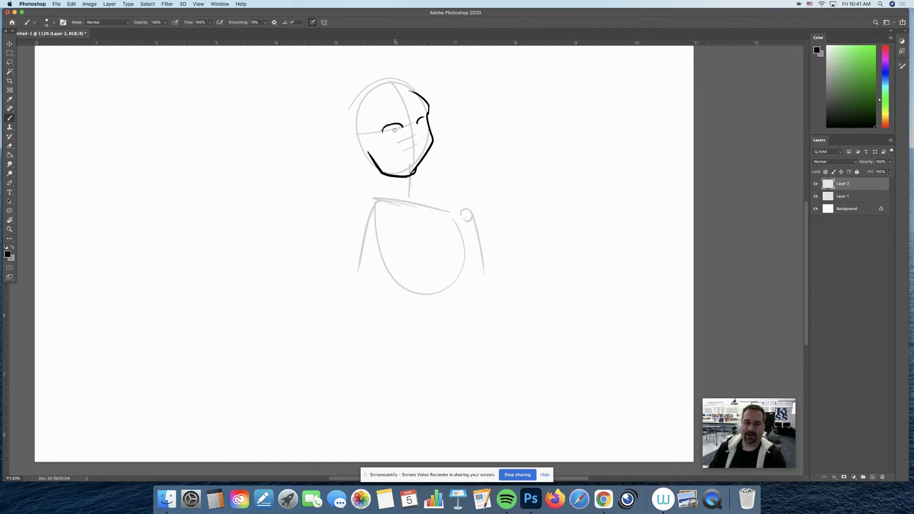
# - Ink the nose, mouth, remaining head outline, neck, shirt collar, shoulders and arms over the faint sketch
pyautogui.moveTo(411, 135)
pyautogui.mouseDown()
pyautogui.moveTo(393, 151)
pyautogui.moveTo(412, 163)
pyautogui.moveTo(418, 155)
pyautogui.moveTo(419, 186)
pyautogui.moveTo(478, 215)
pyautogui.mouseUp()
pyautogui.moveTo(398, 176)
pyautogui.mouseDown()
pyautogui.moveTo(372, 195)
pyautogui.moveTo(362, 220)
pyautogui.mouseUp()
pyautogui.moveTo(475, 209); pyautogui.dragTo(488, 254)
pyautogui.moveTo(389, 212); pyautogui.dragTo(425, 189)
pyautogui.moveTo(387, 188); pyautogui.dragTo(386, 202)
pyautogui.moveTo(371, 159)
pyautogui.mouseDown()
pyautogui.moveTo(357, 112)
pyautogui.moveTo(369, 96)
pyautogui.moveTo(417, 97)
pyautogui.mouseUp()
pyautogui.moveTo(381, 196); pyautogui.dragTo(414, 206)
pyautogui.moveTo(421, 190); pyautogui.dragTo(475, 291)
pyautogui.moveTo(481, 237); pyautogui.dragTo(485, 264)
pyautogui.moveTo(365, 208); pyautogui.dragTo(359, 270)
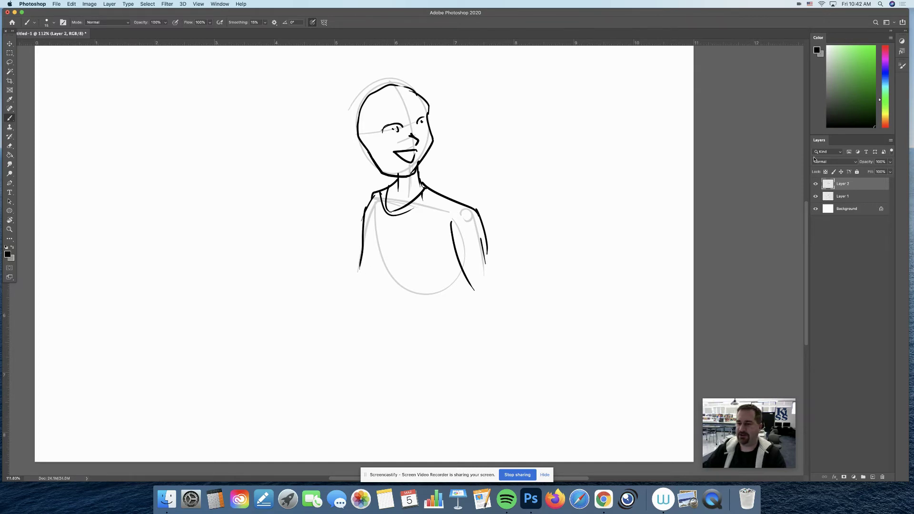
# - Delete the rough sketch layer and the inked drawing layer so only the Background remains
pyautogui.moveTo(850, 196); pyautogui.dragTo(882, 477)
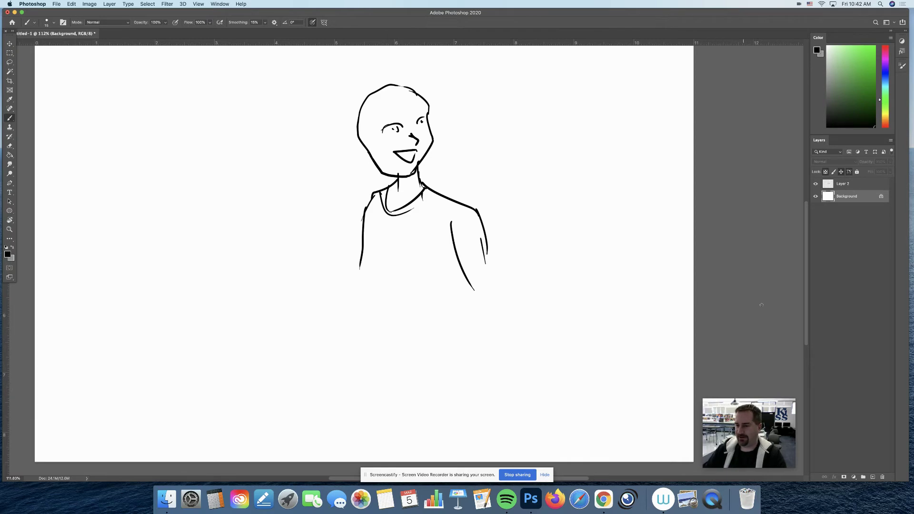
pyautogui.click(865, 187)
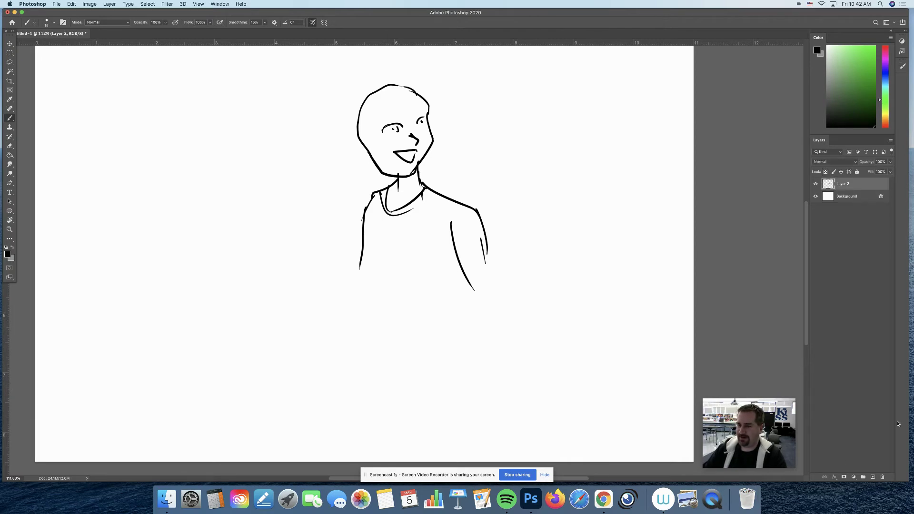
pyautogui.click(882, 477)
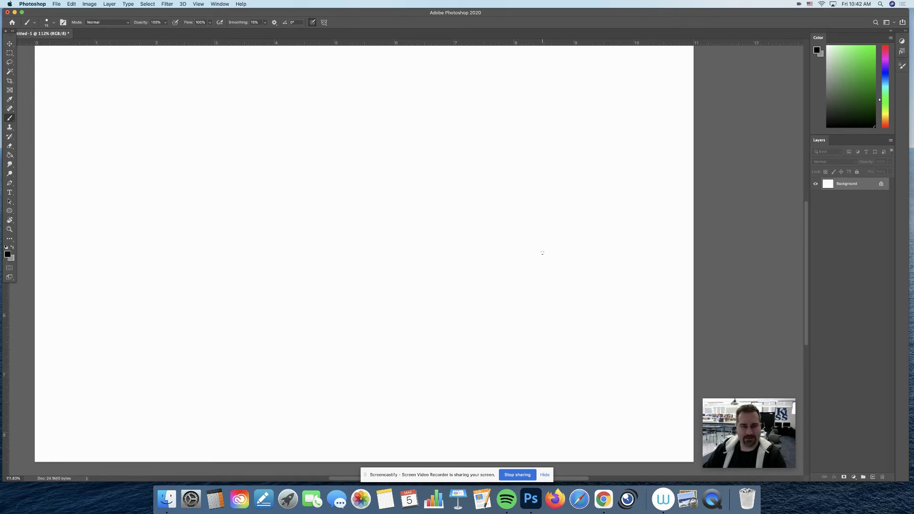
# - Make a rectangular marquee selection about 4.6 inches wide and 2.5 inches high on the page, and add a new layer
pyautogui.click(12, 55)
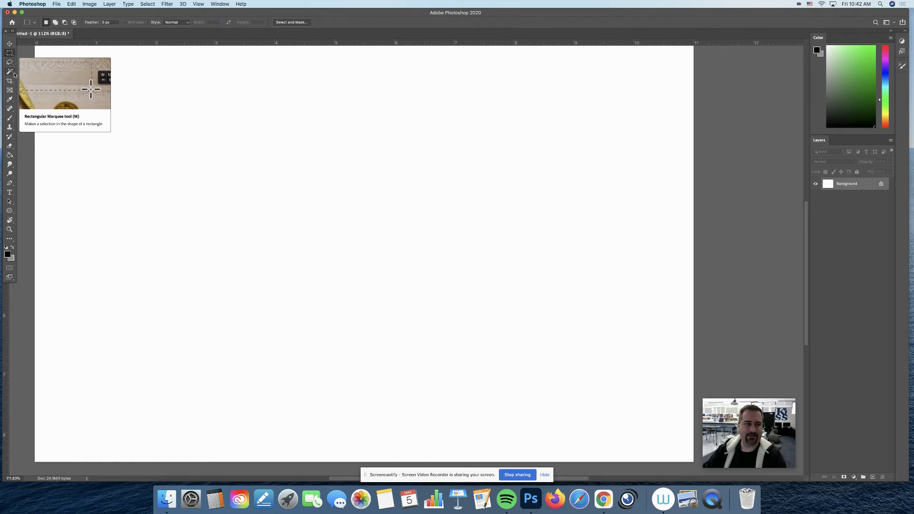
pyautogui.rightClick(12, 54)
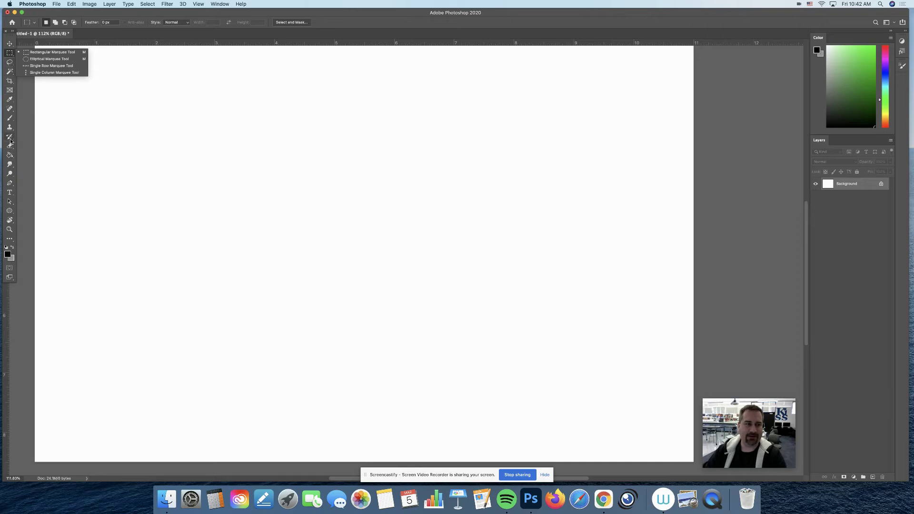
pyautogui.click(37, 55)
pyautogui.moveTo(227, 144); pyautogui.dragTo(501, 292)
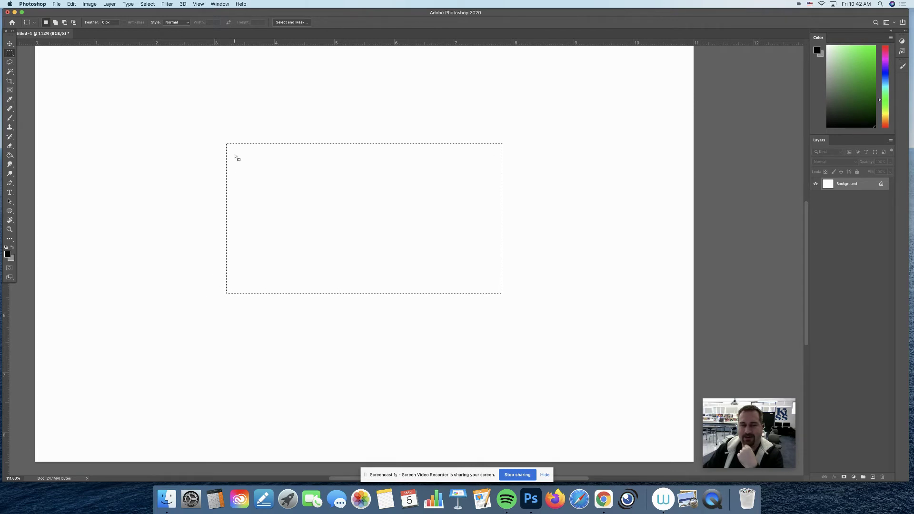
pyautogui.click(872, 477)
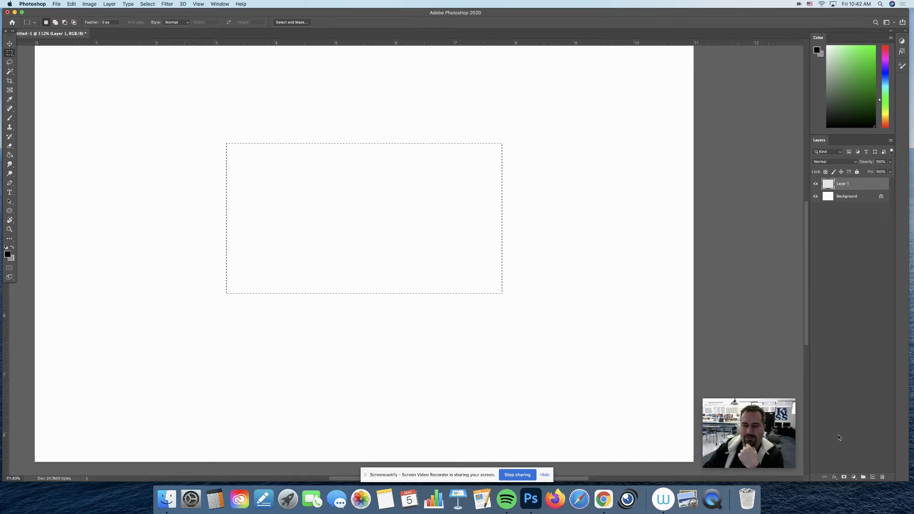
# - Brush thick black diagonal stripes across the rectangular selection, running the strokes past its edges
pyautogui.press('b')
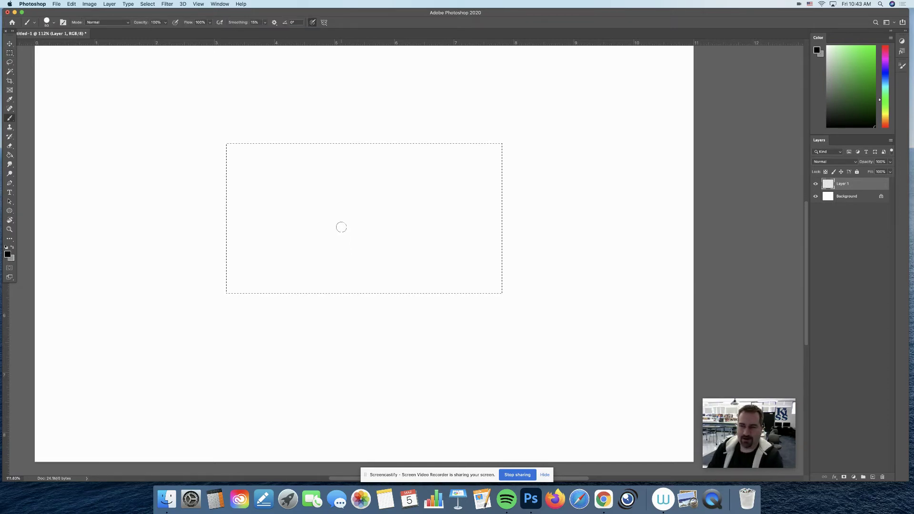
pyautogui.moveTo(200, 252); pyautogui.dragTo(357, 133)
pyautogui.moveTo(136, 326); pyautogui.dragTo(463, 98)
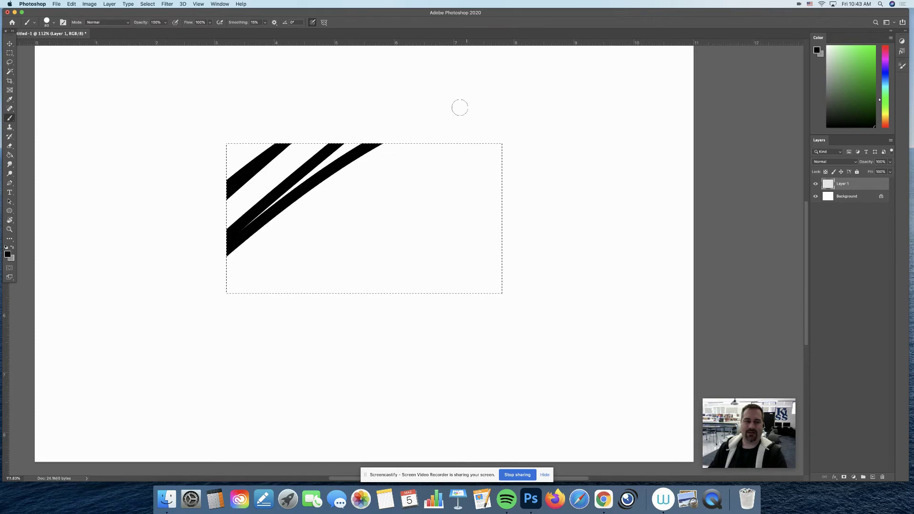
pyautogui.moveTo(229, 315); pyautogui.dragTo(438, 129)
pyautogui.moveTo(248, 310); pyautogui.dragTo(519, 133)
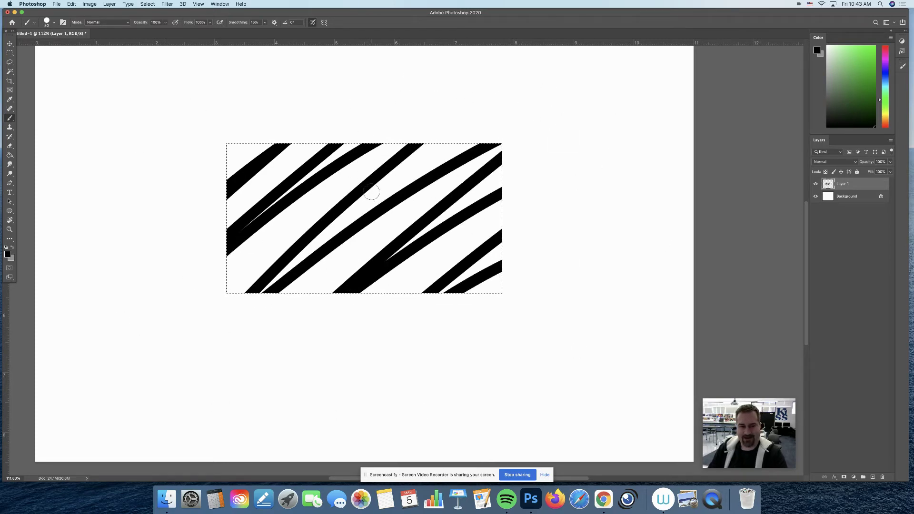
# - Cut the black stripes out of Layer 1 and clear the rectangular selection
pyautogui.press('super+x')
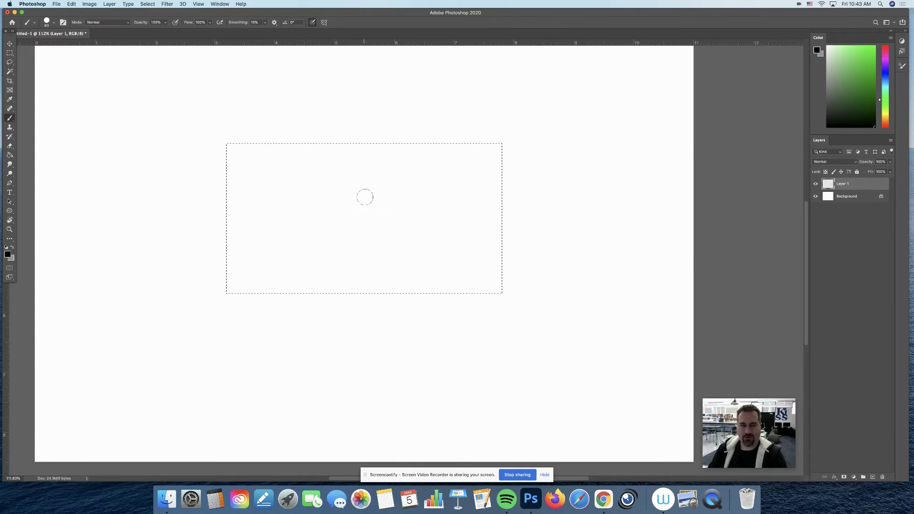
pyautogui.press('super+d')
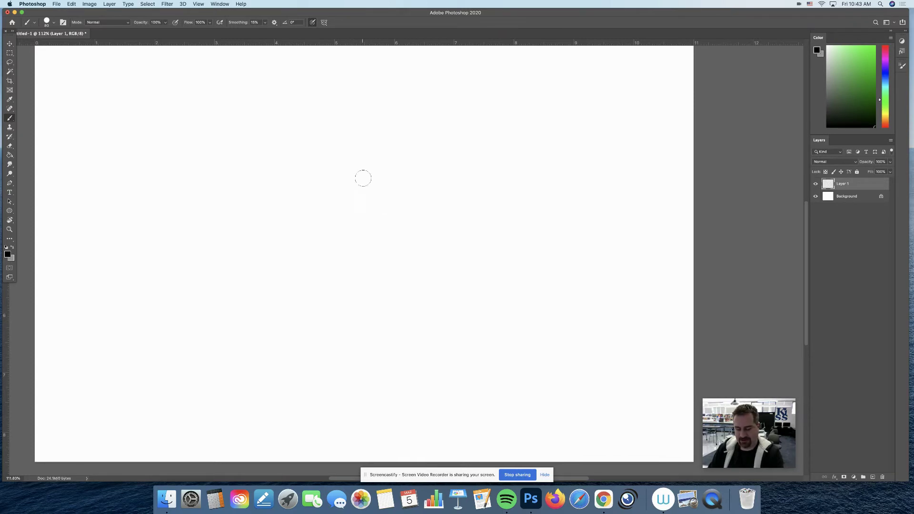
# - Enlarge the brush tip to roughly three times its diameter
pyautogui.press(']')
pyautogui.press(']')
pyautogui.press(']')
pyautogui.press(']')
pyautogui.press(']')
pyautogui.press(']')
pyautogui.press(']')
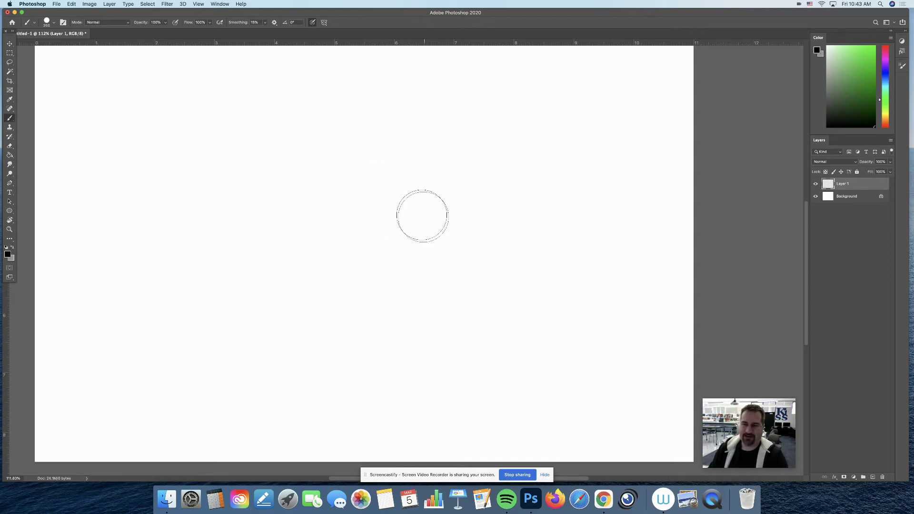
# - Draw a large freehand bean-shaped selection with the Lasso tool across the page's left and middle area
pyautogui.press('m')
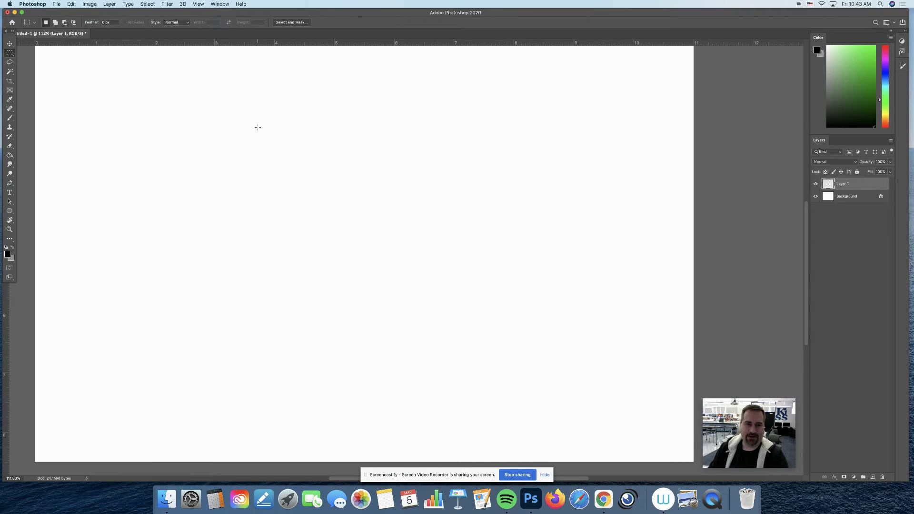
pyautogui.press('l')
pyautogui.moveTo(160, 142)
pyautogui.mouseDown()
pyautogui.moveTo(248, 183)
pyautogui.moveTo(269, 211)
pyautogui.moveTo(307, 225)
pyautogui.moveTo(398, 214)
pyautogui.moveTo(427, 245)
pyautogui.mouseUp()
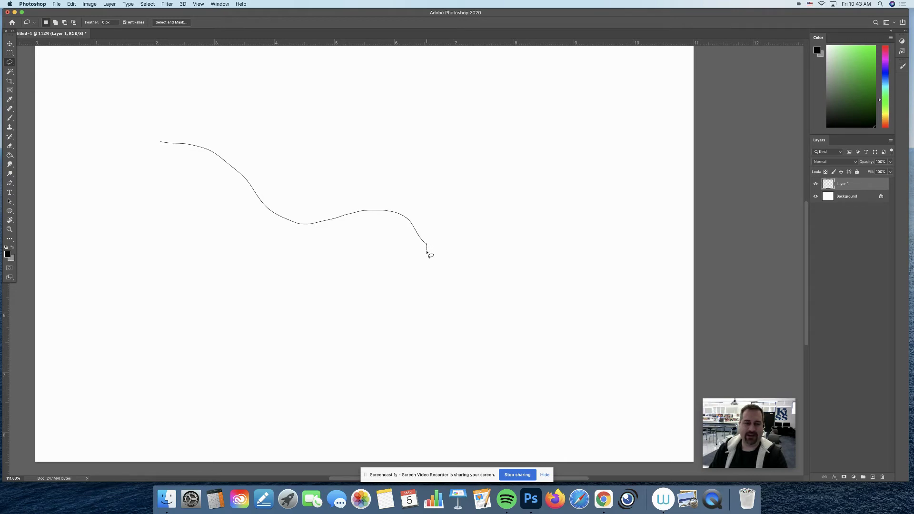
pyautogui.moveTo(427, 256)
pyautogui.mouseDown()
pyautogui.moveTo(313, 360)
pyautogui.moveTo(145, 322)
pyautogui.moveTo(195, 146)
pyautogui.mouseUp()
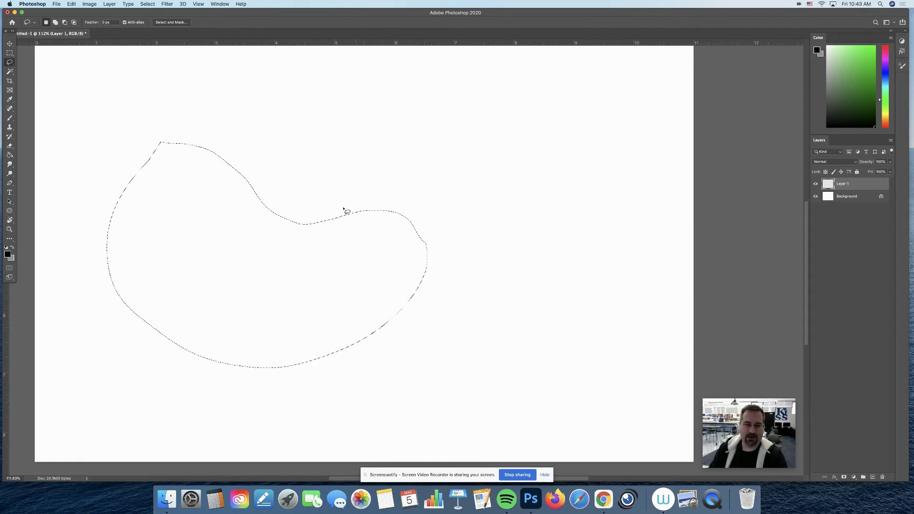
# - Switch to a soft-edged brush with a reduced tip size and set its opacity to 30%, keeping black as the colour
pyautogui.click(7, 254)
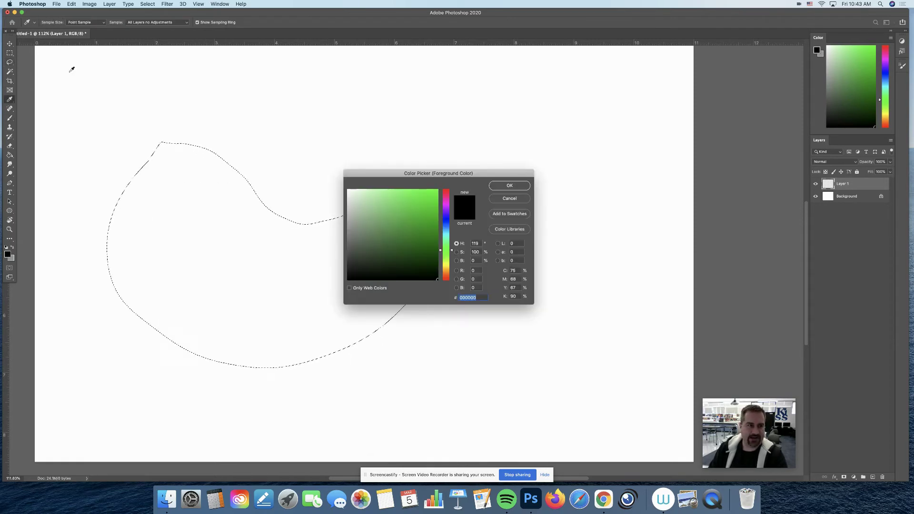
pyautogui.click(509, 198)
pyautogui.press('b')
pyautogui.click(55, 24)
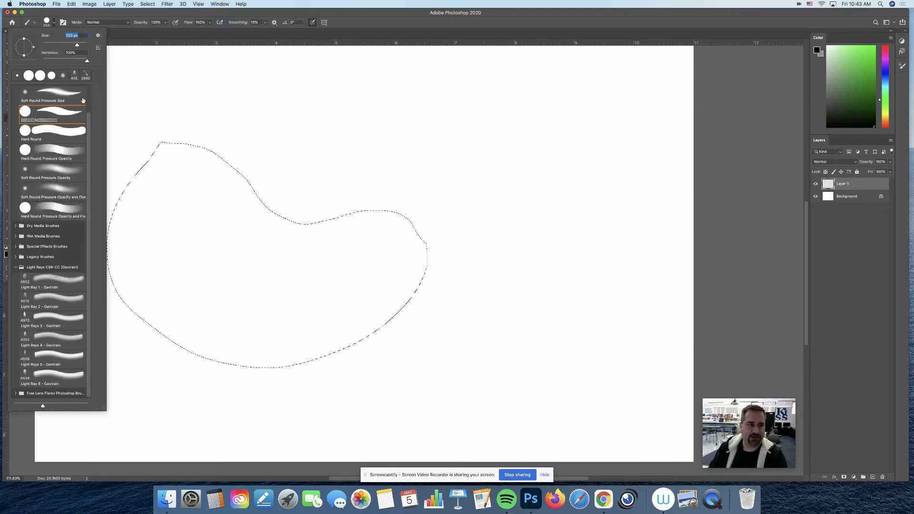
pyautogui.doubleClick(45, 81)
pyautogui.press('[')
pyautogui.press('[')
pyautogui.press('3')
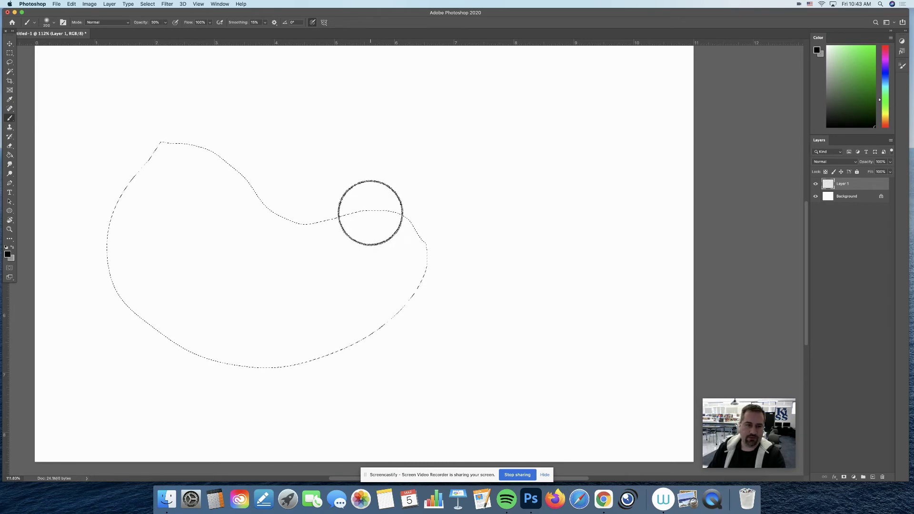
# - Build up soft black shading along the upper curved edge of the lasso selection, and deselect
pyautogui.moveTo(409, 219)
pyautogui.mouseDown()
pyautogui.moveTo(249, 211)
pyautogui.moveTo(210, 159)
pyautogui.mouseUp()
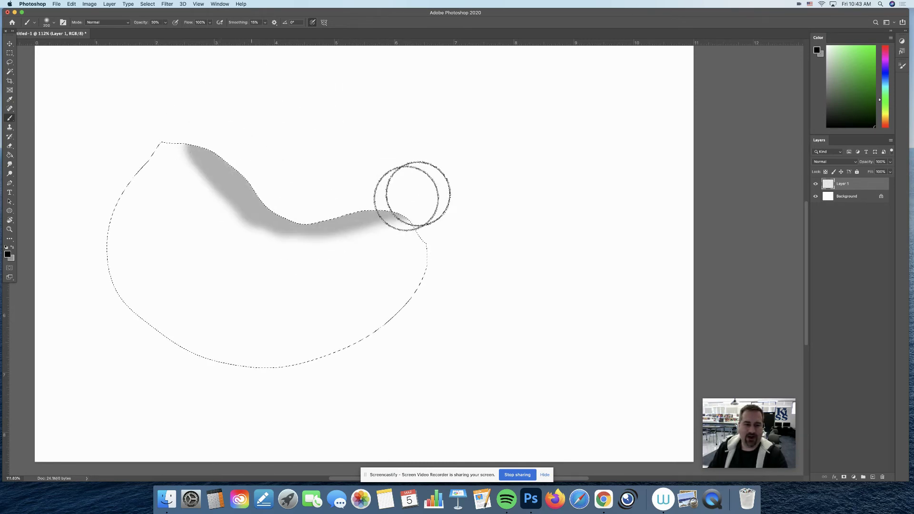
pyautogui.moveTo(256, 194)
pyautogui.mouseDown()
pyautogui.moveTo(249, 218)
pyautogui.moveTo(359, 235)
pyautogui.moveTo(270, 224)
pyautogui.mouseUp()
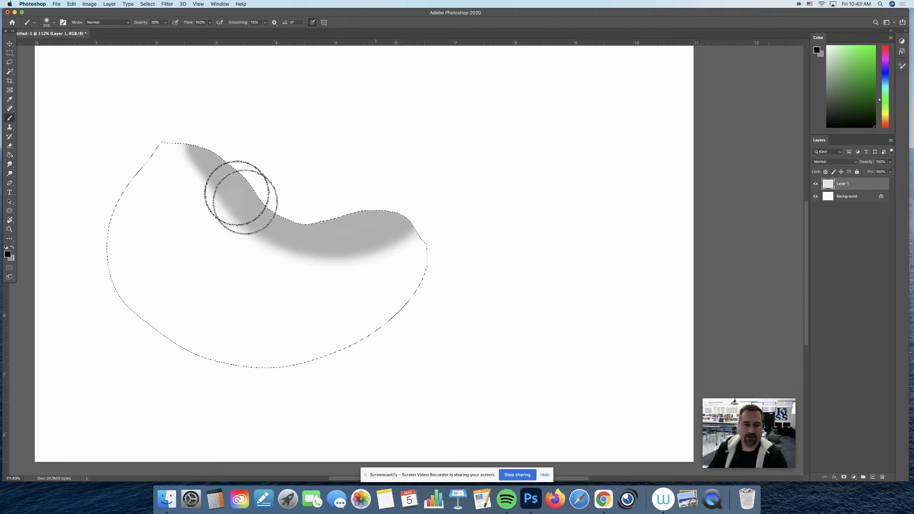
pyautogui.moveTo(280, 210)
pyautogui.mouseDown()
pyautogui.moveTo(400, 204)
pyautogui.moveTo(243, 147)
pyautogui.mouseUp()
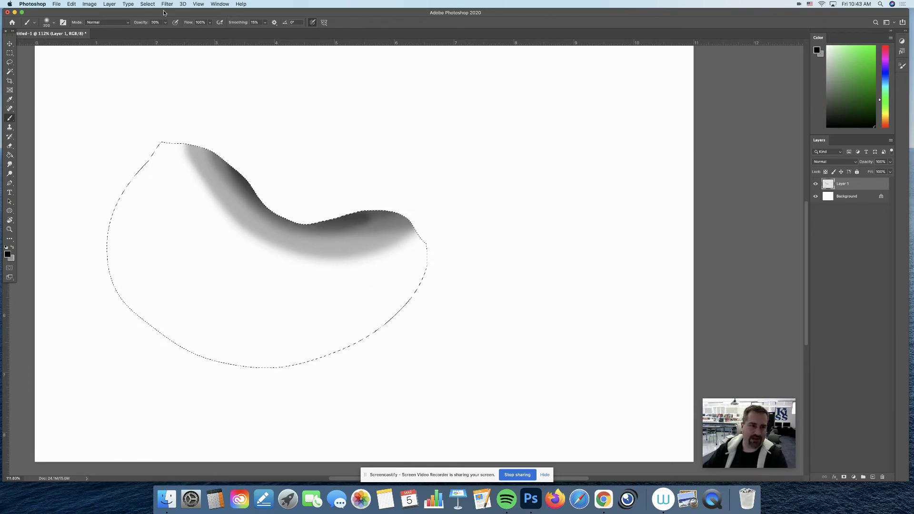
pyautogui.click(148, 4)
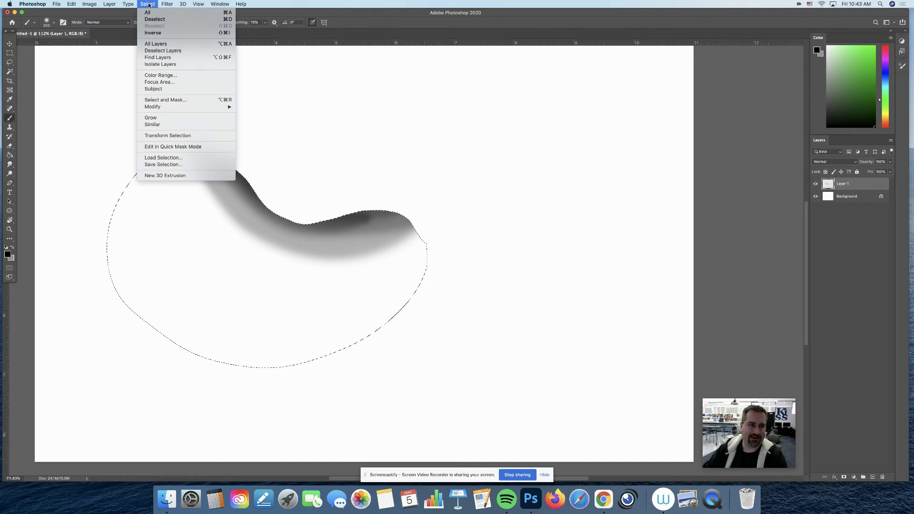
pyautogui.click(226, 21)
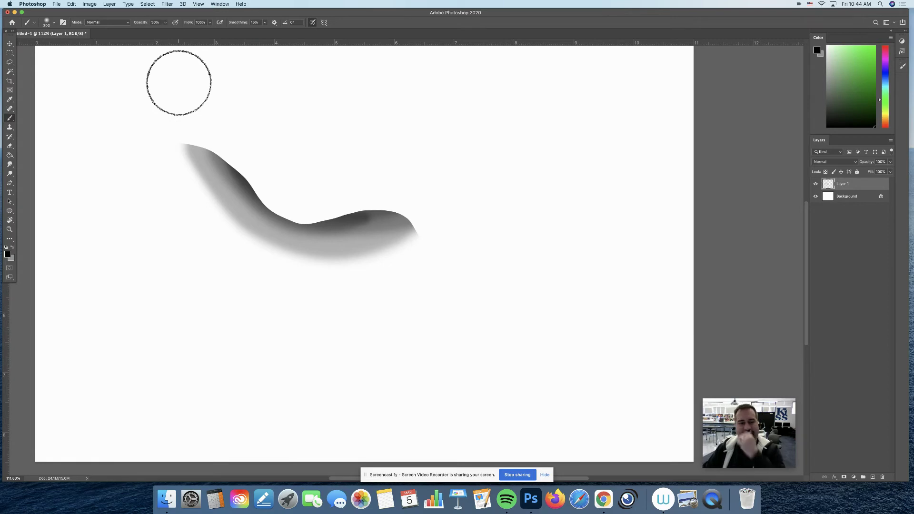
# - Fade the shading's lower edge and both ends with a soft-edged eraser at 60% opacity
pyautogui.press('l')
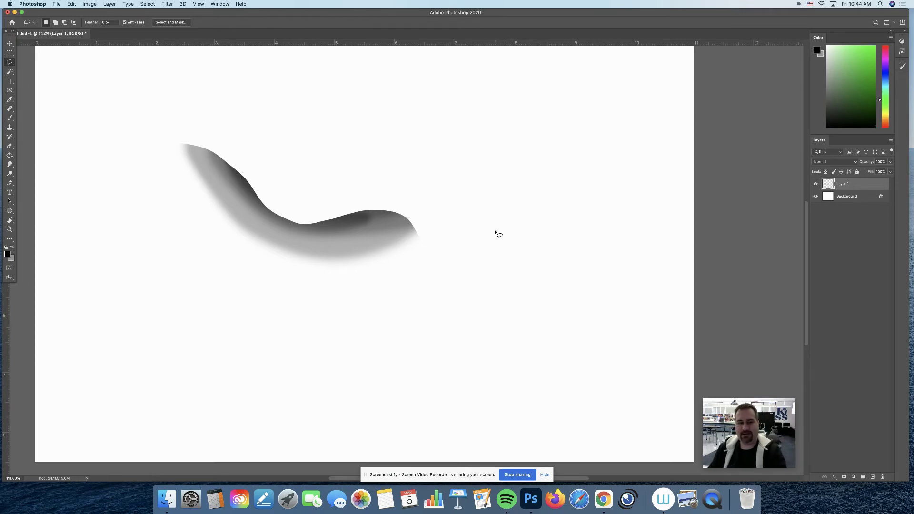
pyautogui.press('e')
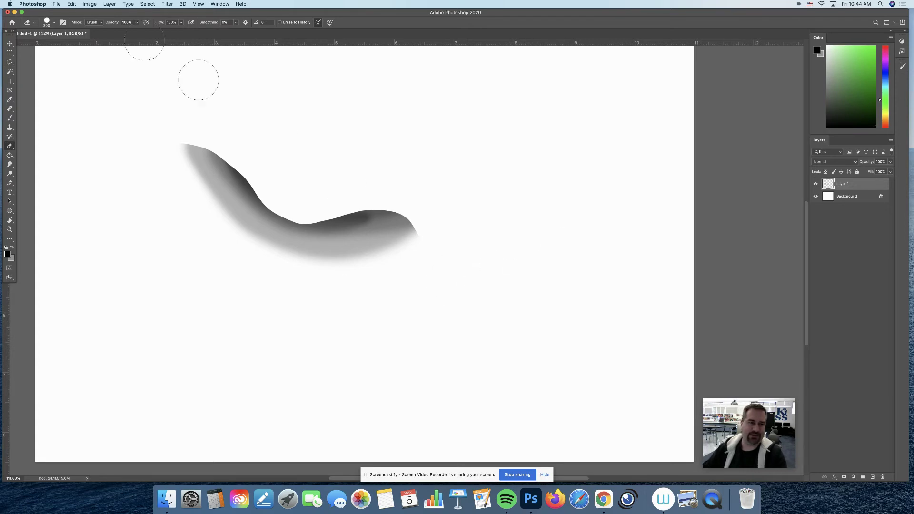
pyautogui.click(55, 25)
pyautogui.doubleClick(63, 95)
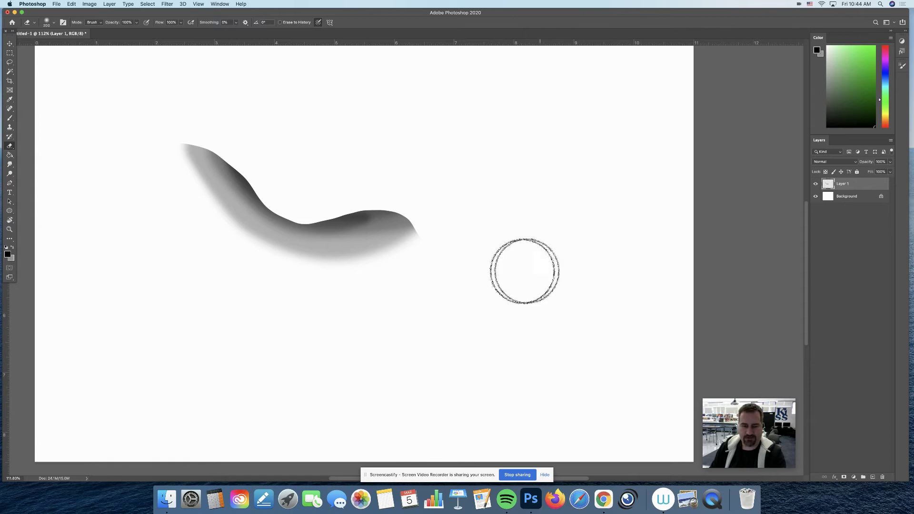
pyautogui.press('6')
pyautogui.moveTo(460, 232); pyautogui.dragTo(510, 201)
pyautogui.moveTo(326, 299); pyautogui.dragTo(513, 185)
pyautogui.moveTo(134, 125)
pyautogui.mouseDown()
pyautogui.moveTo(187, 266)
pyautogui.moveTo(201, 223)
pyautogui.moveTo(164, 140)
pyautogui.moveTo(212, 243)
pyautogui.moveTo(180, 137)
pyautogui.mouseUp()
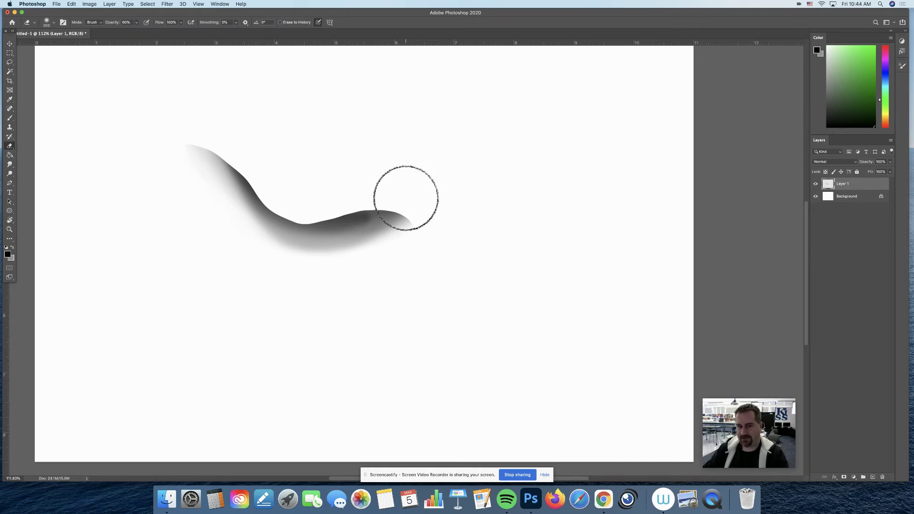
# - Delete the shaded layer and add a new empty layer in its place
pyautogui.click(882, 477)
pyautogui.click(872, 477)
pyautogui.press('l')
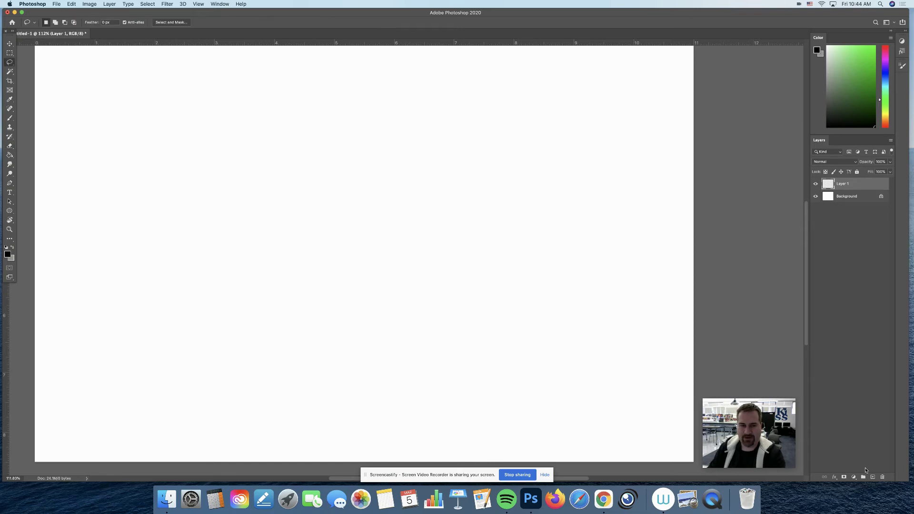
pyautogui.click(9, 43)
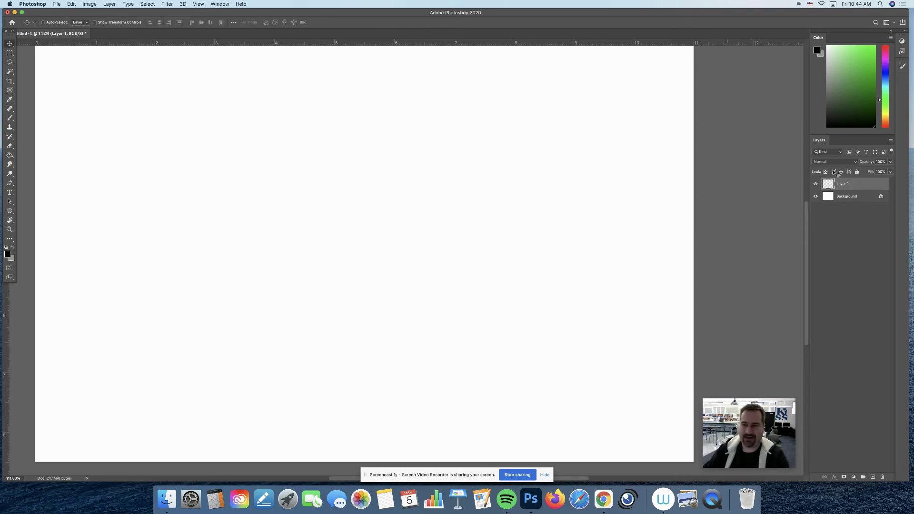
# - Switch to a hard round brush, shrink its tip to a thin line, and undo the test stroke
pyautogui.press('b')
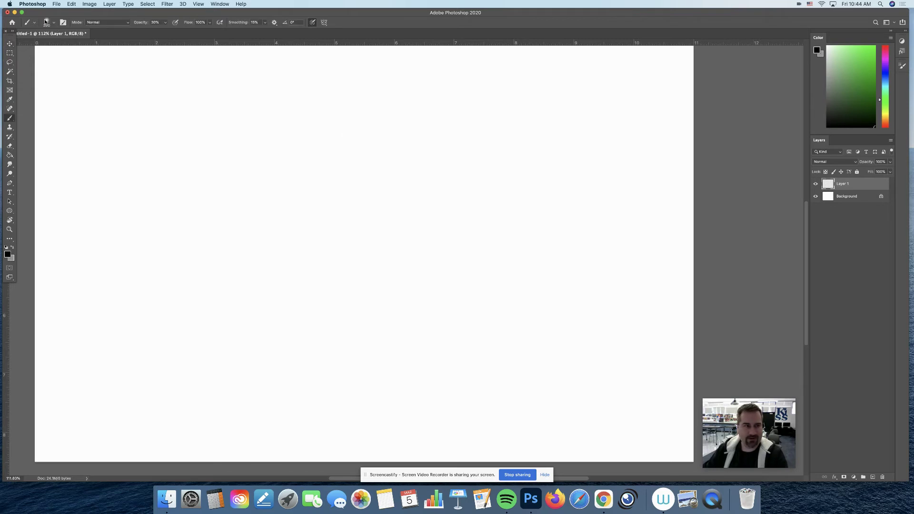
pyautogui.click(54, 23)
pyautogui.doubleClick(63, 116)
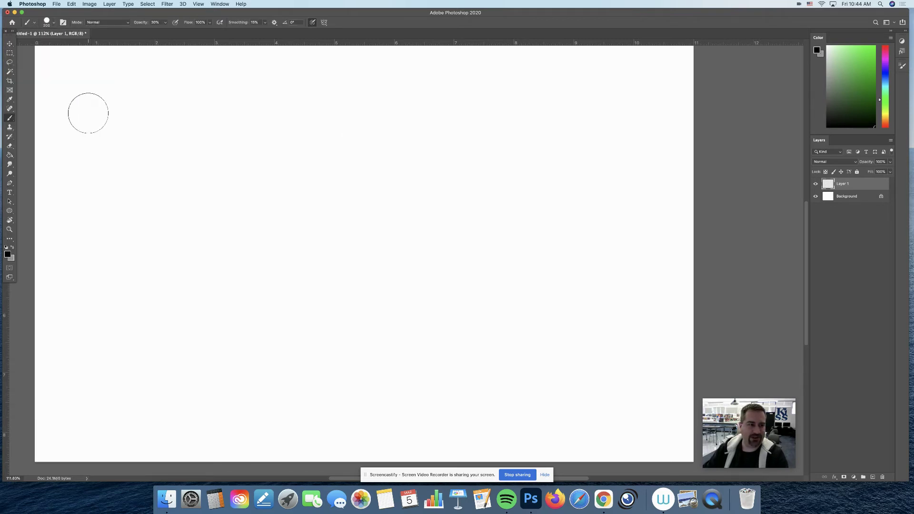
pyautogui.press('[')
pyautogui.press('[')
pyautogui.press('[')
pyautogui.press('[')
pyautogui.press('[')
pyautogui.press('[')
pyautogui.press('[')
pyautogui.press('[')
pyautogui.press('[')
pyautogui.press('[')
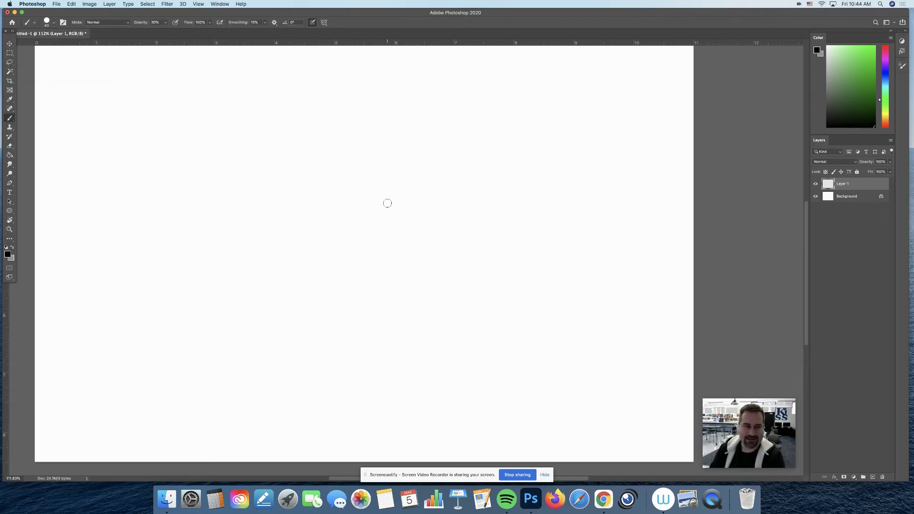
pyautogui.moveTo(341, 186)
pyautogui.mouseDown()
pyautogui.moveTo(337, 142)
pyautogui.moveTo(369, 203)
pyautogui.mouseUp()
pyautogui.press('super+z')
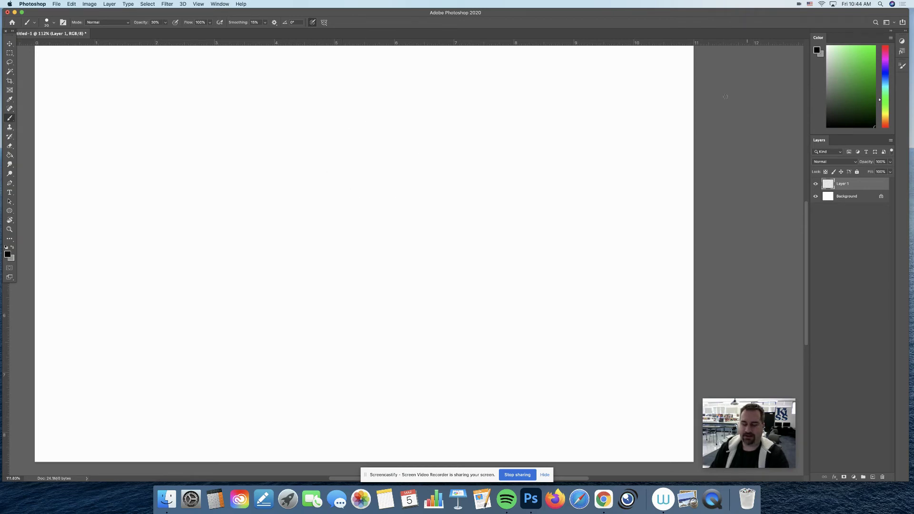
# - Draw a black stick figure at 100% brush opacity, with a smiling round head, body, two raised arms and two legs
pyautogui.moveTo(294, 170); pyautogui.dragTo(285, 161)
pyautogui.moveTo(348, 118); pyautogui.dragTo(349, 124)
pyautogui.moveTo(305, 151)
pyautogui.mouseDown()
pyautogui.moveTo(343, 164)
pyautogui.moveTo(356, 144)
pyautogui.mouseUp()
pyautogui.moveTo(337, 187); pyautogui.dragTo(353, 287)
pyautogui.moveTo(345, 234); pyautogui.dragTo(373, 193)
pyautogui.moveTo(346, 235); pyautogui.dragTo(290, 213)
pyautogui.moveTo(353, 284); pyautogui.dragTo(332, 334)
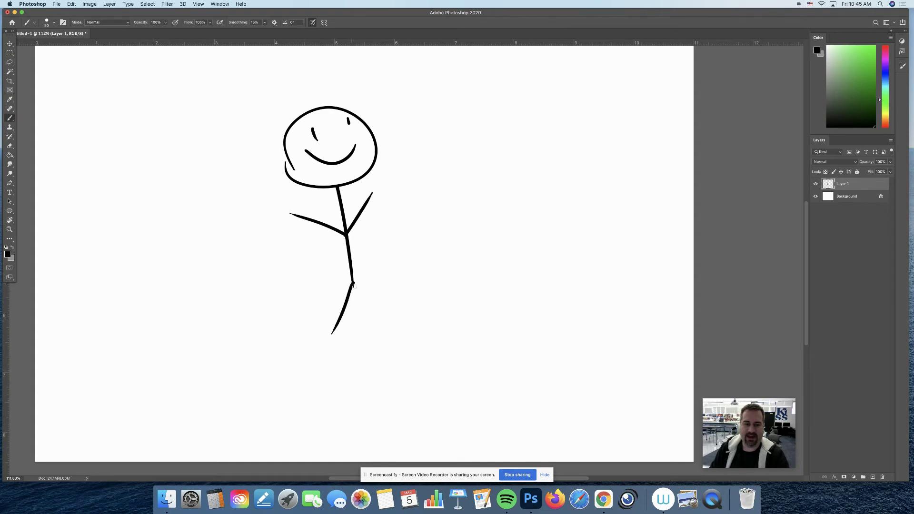
pyautogui.moveTo(353, 284); pyautogui.dragTo(402, 325)
# - Try a rectangular marquee selection around the stick figure's head, and deselect it
pyautogui.click(8, 53)
pyautogui.moveTo(228, 85); pyautogui.dragTo(407, 199)
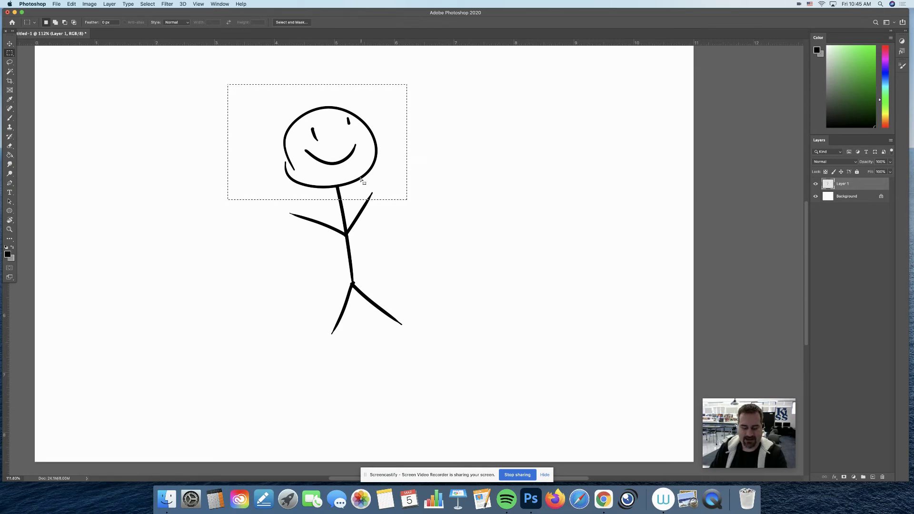
pyautogui.press('d')
pyautogui.press('super+d')
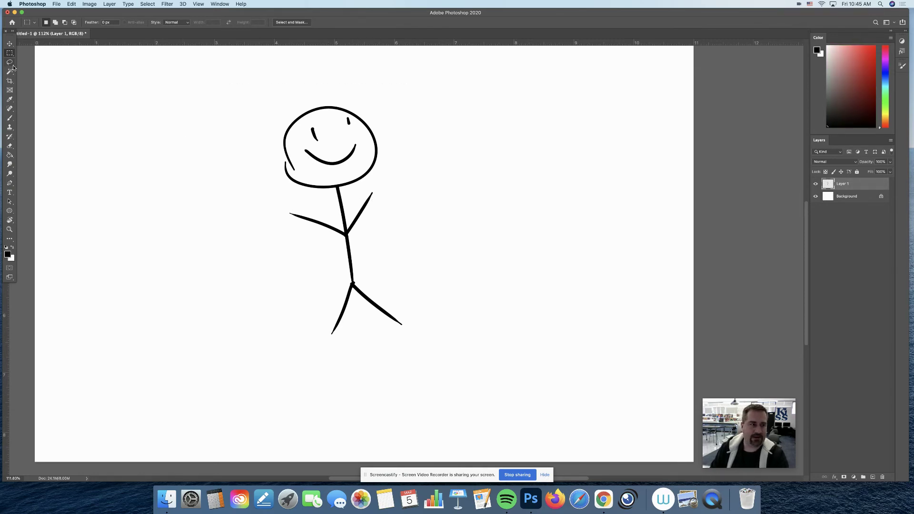
# - Draw a freehand lasso selection closely around the stick figure's head, including the top of the neck
pyautogui.click(10, 63)
pyautogui.moveTo(262, 117)
pyautogui.mouseDown()
pyautogui.moveTo(319, 88)
pyautogui.moveTo(362, 100)
pyautogui.moveTo(384, 148)
pyautogui.moveTo(369, 185)
pyautogui.mouseUp()
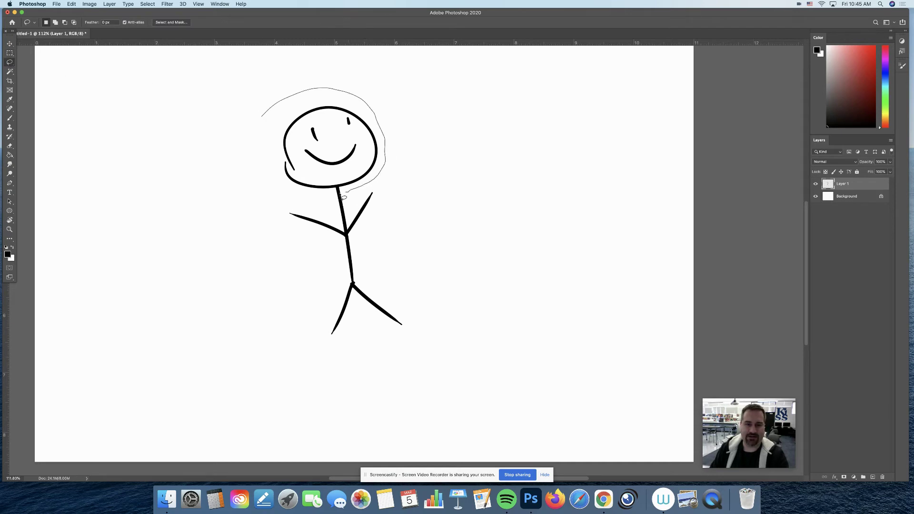
pyautogui.moveTo(274, 175); pyautogui.dragTo(263, 120)
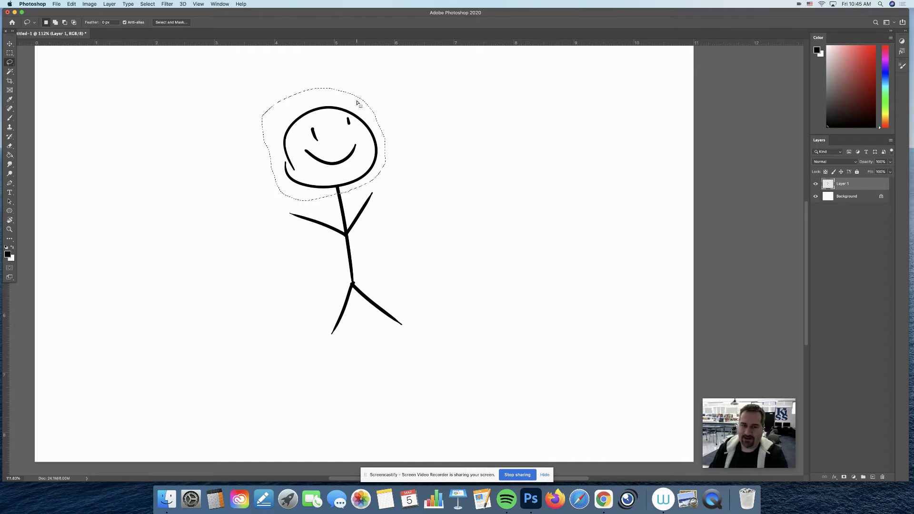
# - Copy the selected head, paste it onto its own layer, and move the copy into the empty area right of the figure
pyautogui.click(71, 4)
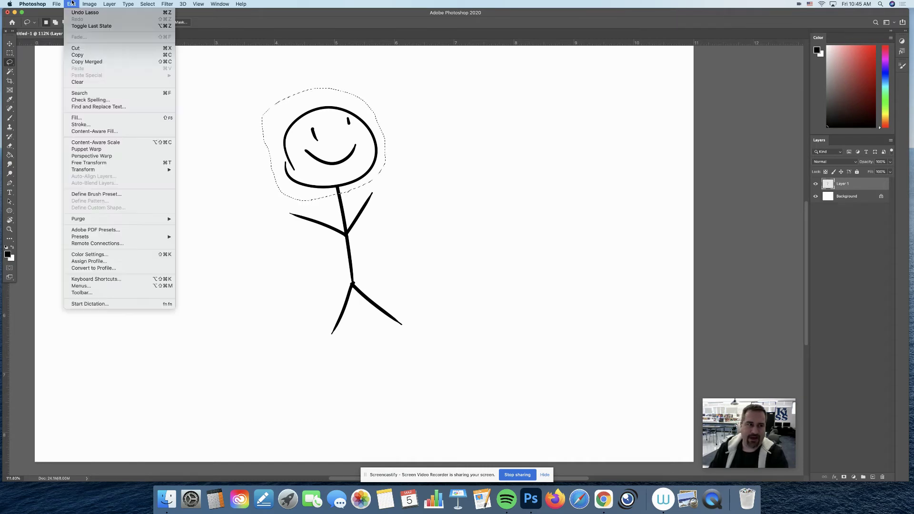
pyautogui.click(83, 55)
pyautogui.click(71, 4)
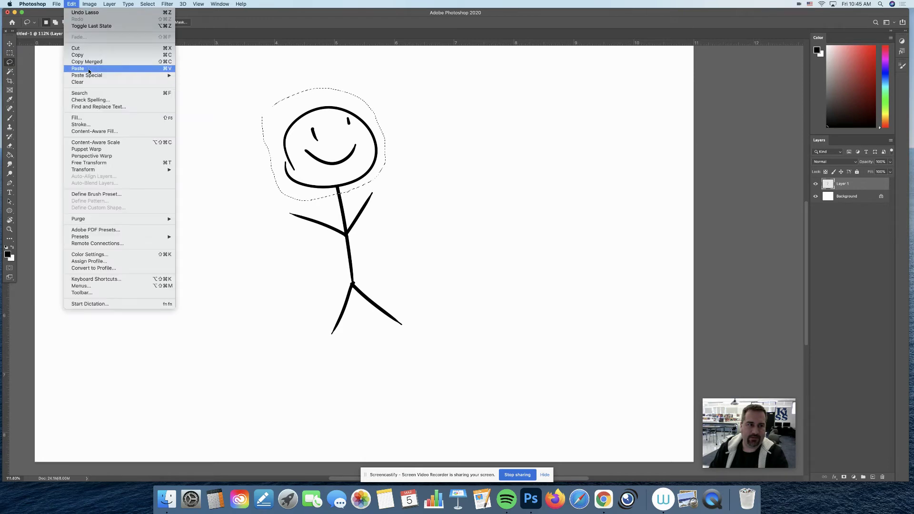
pyautogui.click(167, 69)
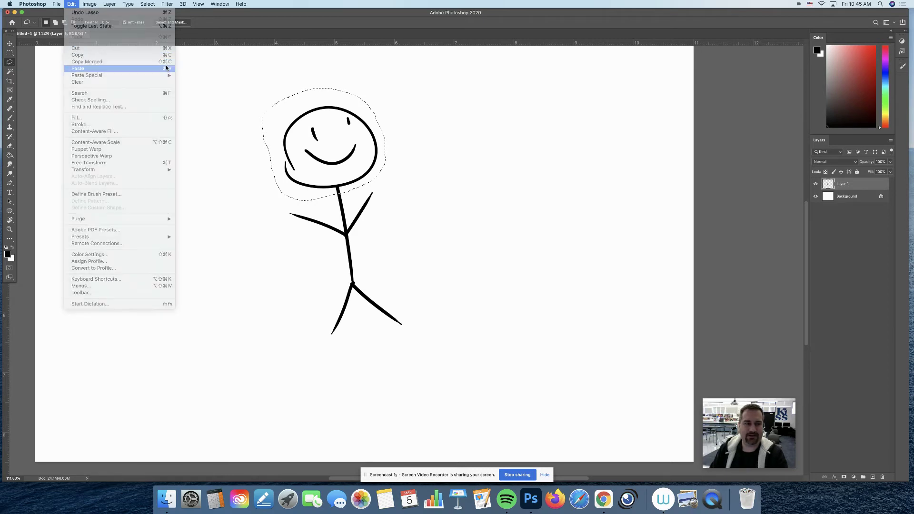
pyautogui.press('v')
pyautogui.moveTo(367, 157)
pyautogui.mouseDown()
pyautogui.moveTo(399, 143)
pyautogui.moveTo(520, 145)
pyautogui.mouseUp()
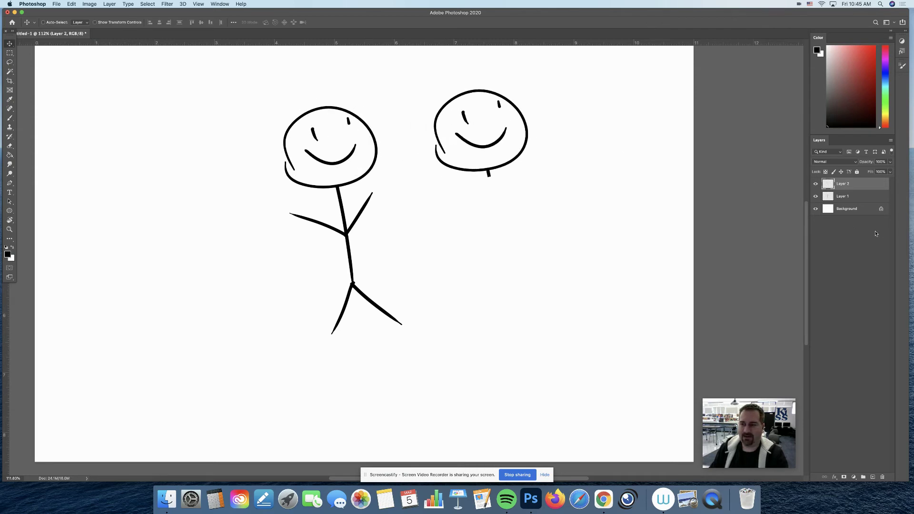
# - Scale down the pasted head on Layer 2, tilt it slightly clockwise, and place it against the original head's right side
pyautogui.click(867, 195)
pyautogui.click(862, 187)
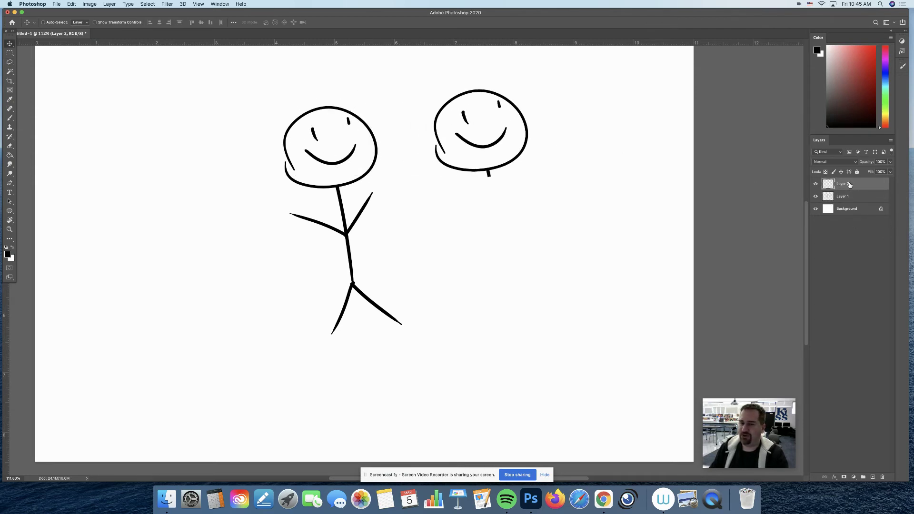
pyautogui.moveTo(504, 124); pyautogui.dragTo(469, 155)
pyautogui.press('super+t')
pyautogui.moveTo(480, 110); pyautogui.dragTo(435, 167)
pyautogui.press('Return')
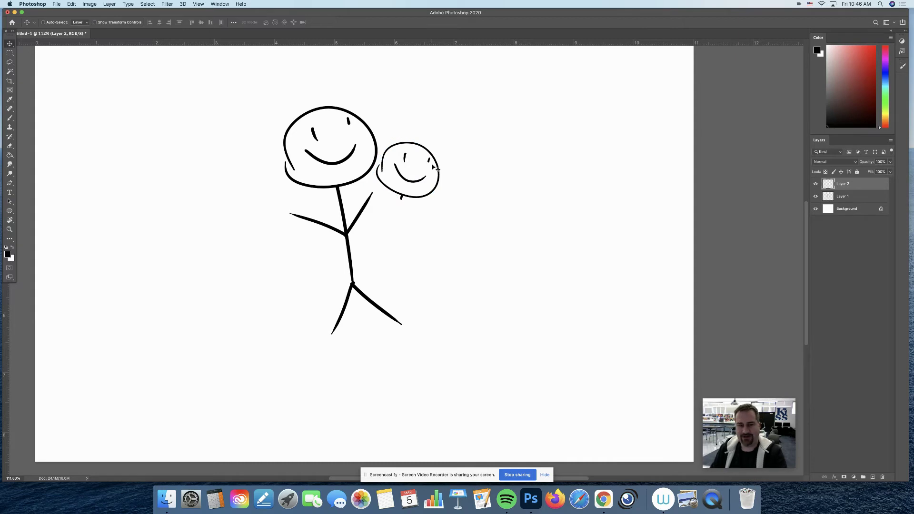
pyautogui.click(72, 4)
pyautogui.moveTo(98, 170)
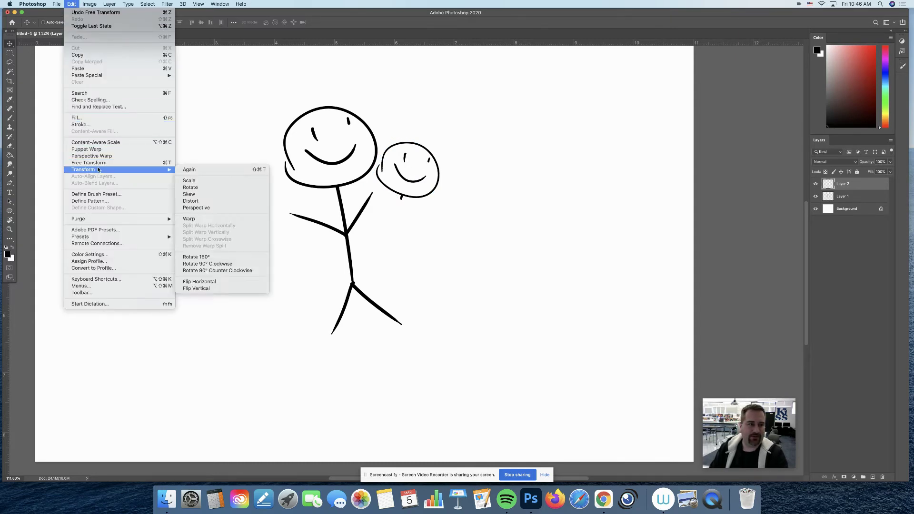
pyautogui.click(165, 165)
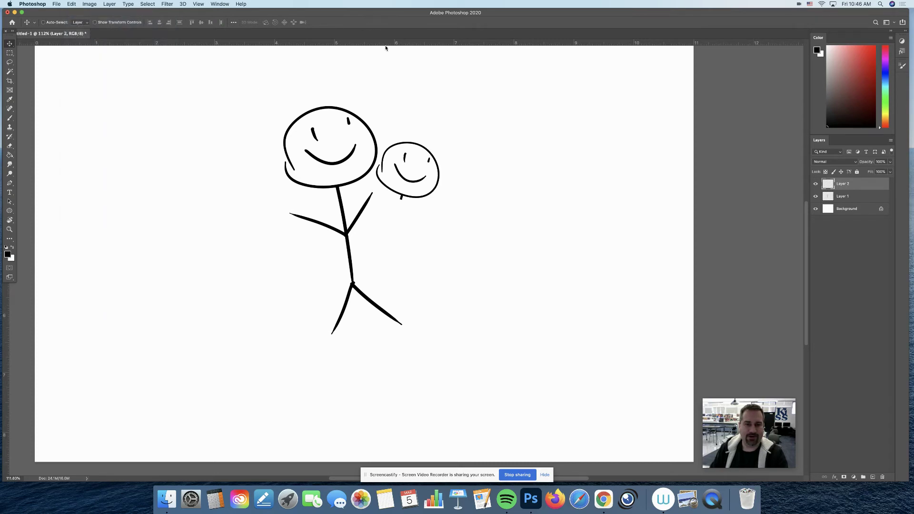
pyautogui.moveTo(438, 143); pyautogui.dragTo(475, 109)
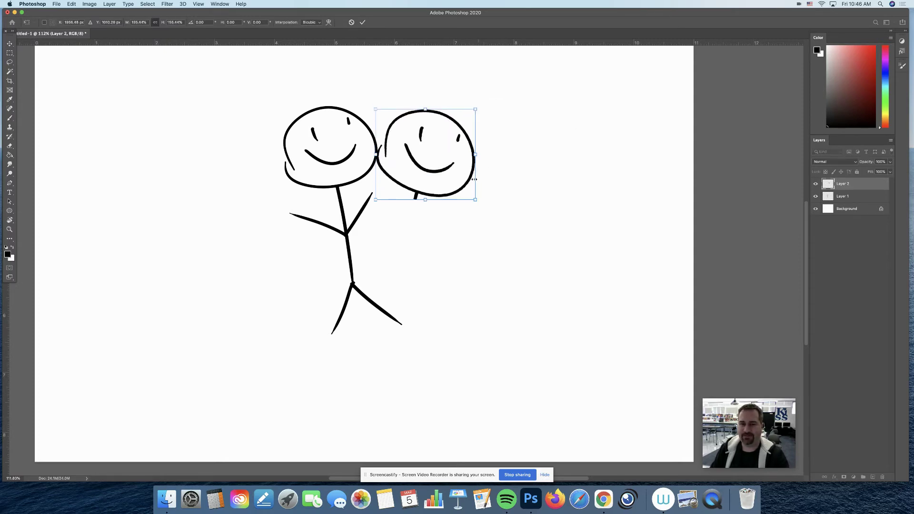
pyautogui.moveTo(474, 111)
pyautogui.mouseDown()
pyautogui.moveTo(509, 81)
pyautogui.moveTo(482, 103)
pyautogui.mouseUp()
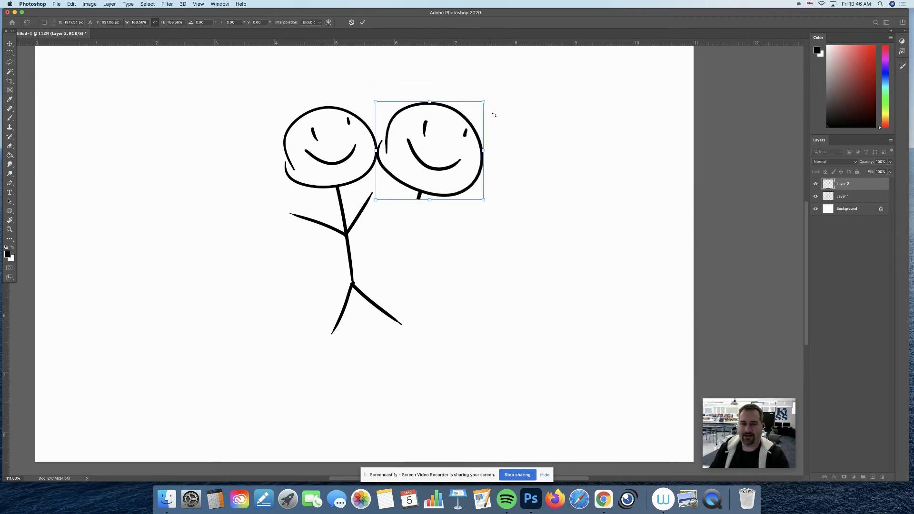
pyautogui.moveTo(484, 152); pyautogui.dragTo(469, 115)
pyautogui.press('Escape')
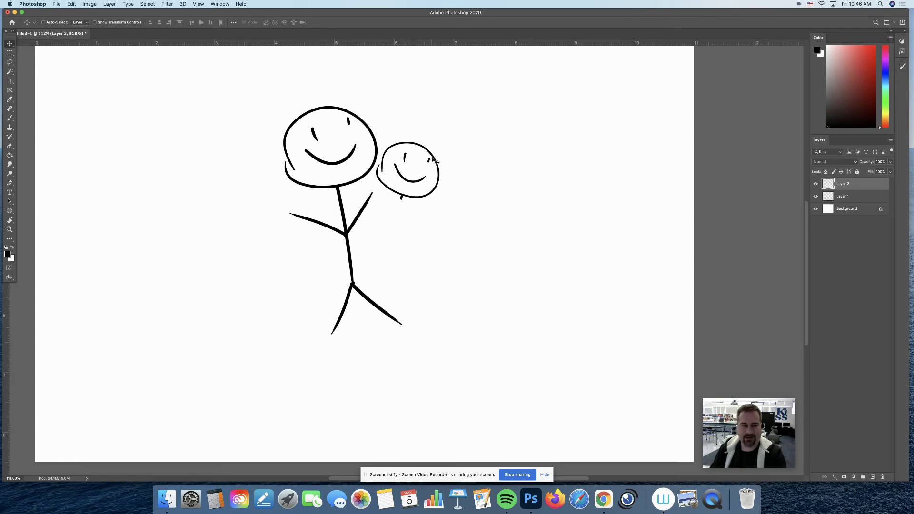
# - Paste another head copy, shrink it to about two-thirds, tilt it counter-clockwise, and place it against the original head's left side
pyautogui.press('cmd+v')
pyautogui.moveTo(401, 249); pyautogui.dragTo(250, 150)
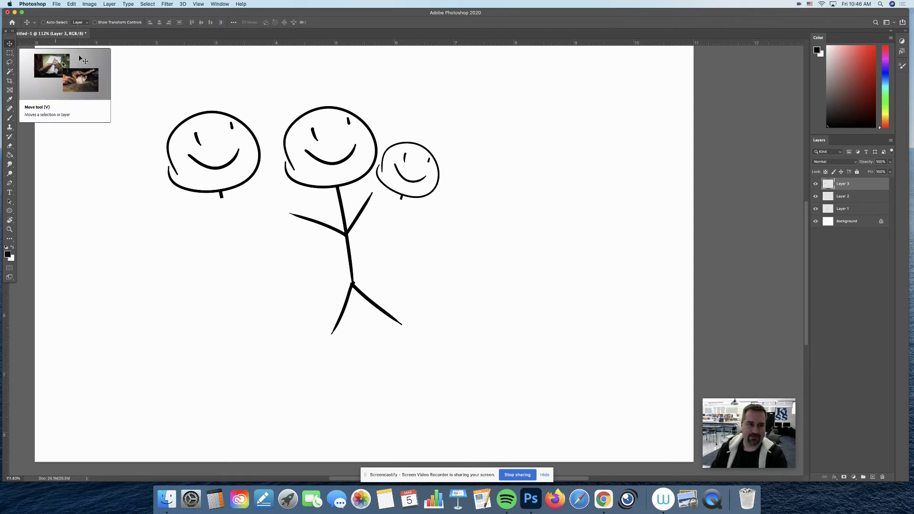
pyautogui.press('cmd+t')
pyautogui.moveTo(256, 113)
pyautogui.mouseDown()
pyautogui.moveTo(230, 135)
pyautogui.moveTo(241, 110)
pyautogui.mouseUp()
pyautogui.moveTo(253, 153); pyautogui.dragTo(286, 150)
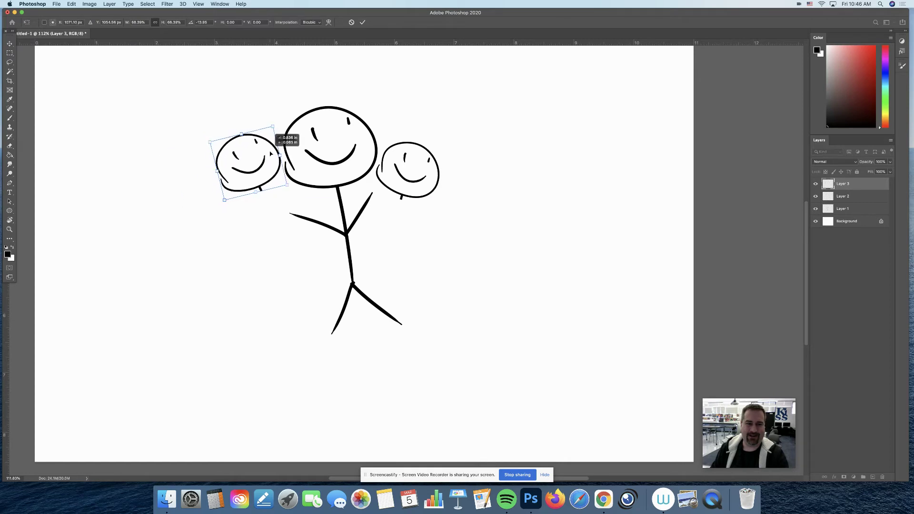
pyautogui.press('Return')
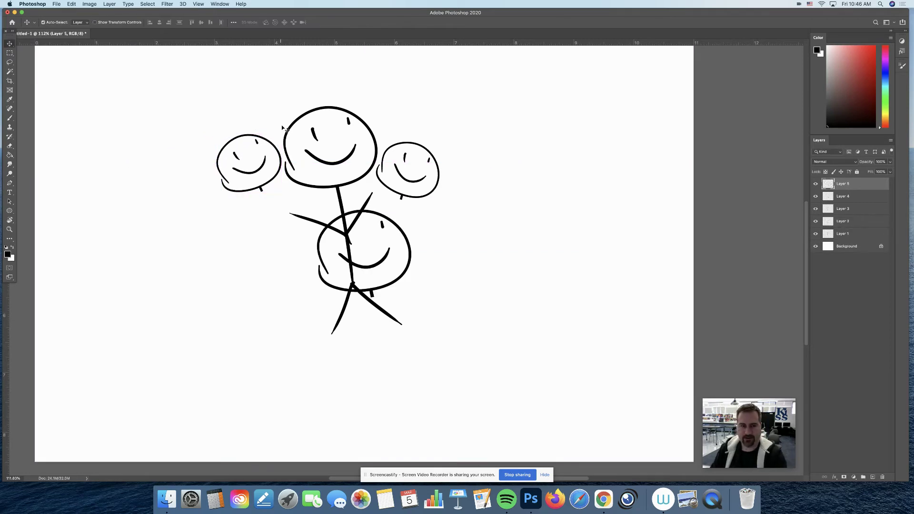
# - Paste another head copy and spread the three full-size copies out: two right of the figure, one above the other, and one on its left
pyautogui.press('super+v')
pyautogui.moveTo(349, 238); pyautogui.dragTo(517, 164)
pyautogui.click(843, 196)
pyautogui.moveTo(454, 231); pyautogui.dragTo(616, 276)
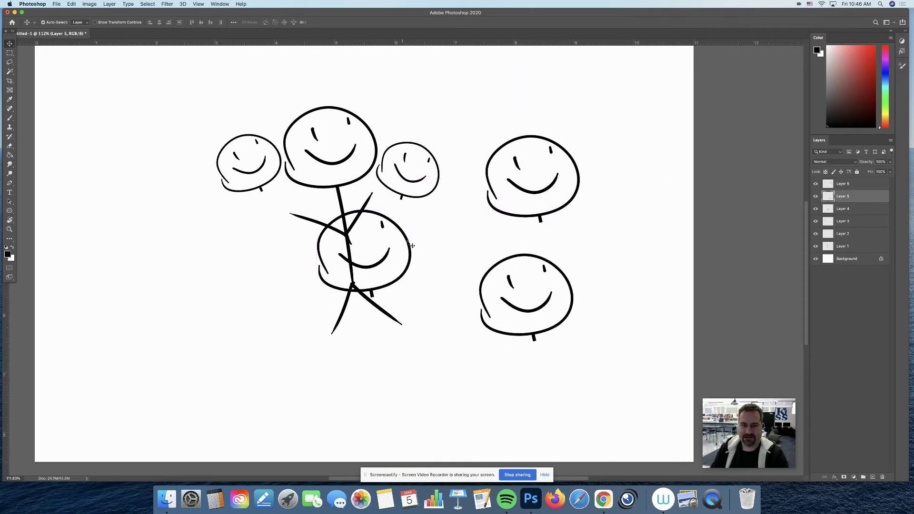
pyautogui.moveTo(414, 242); pyautogui.dragTo(350, 241)
pyautogui.moveTo(292, 242); pyautogui.dragTo(155, 240)
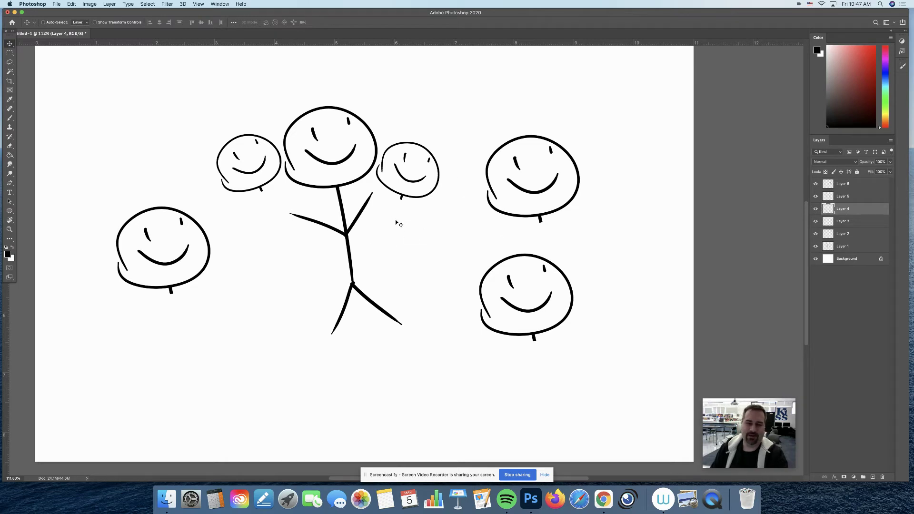
# - Go through the layer stack from Layer 6 down to Layer 1, selecting each layer in turn
pyautogui.click(855, 184)
pyautogui.click(860, 199)
pyautogui.click(863, 211)
pyautogui.click(867, 223)
pyautogui.click(871, 235)
pyautogui.click(871, 247)
pyautogui.click(869, 235)
pyautogui.click(857, 222)
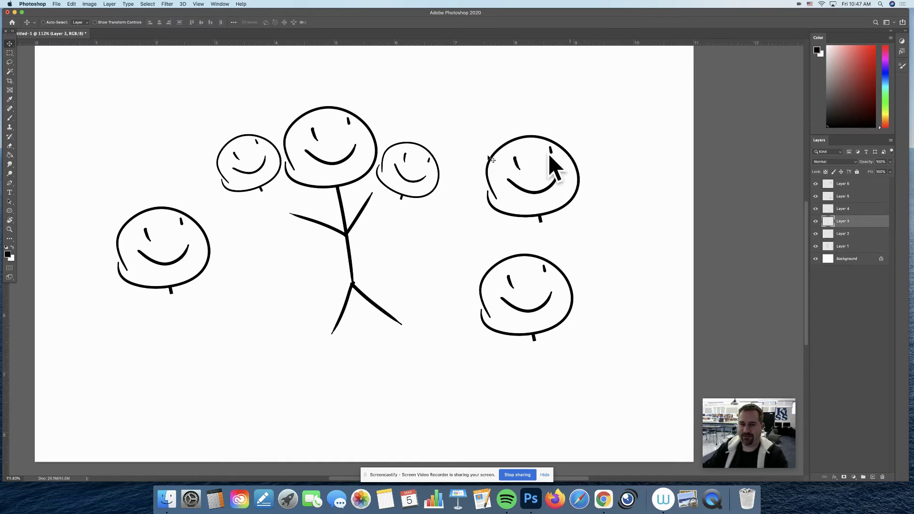
# - Reposition the large heads layer by layer: shift Layer 4 slightly right and down, and Layers 5 and 6 to the right
pyautogui.click(866, 217)
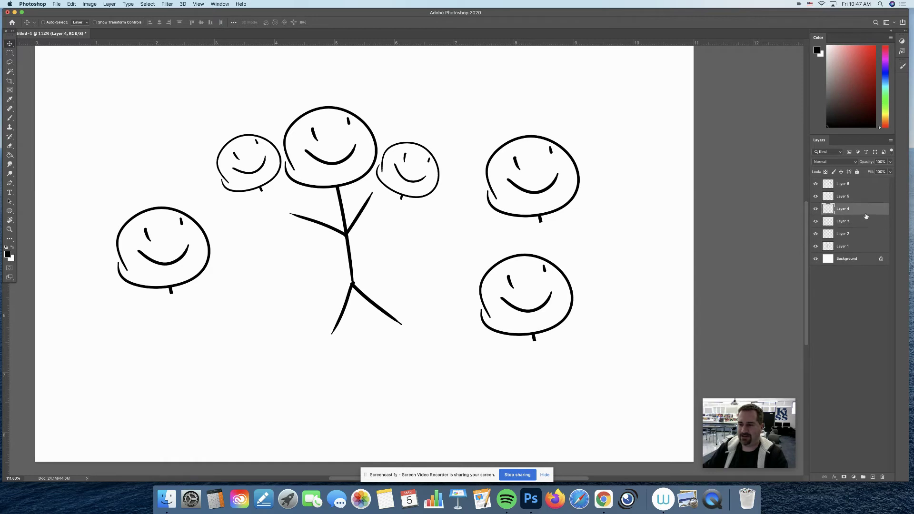
pyautogui.moveTo(622, 206); pyautogui.dragTo(662, 222)
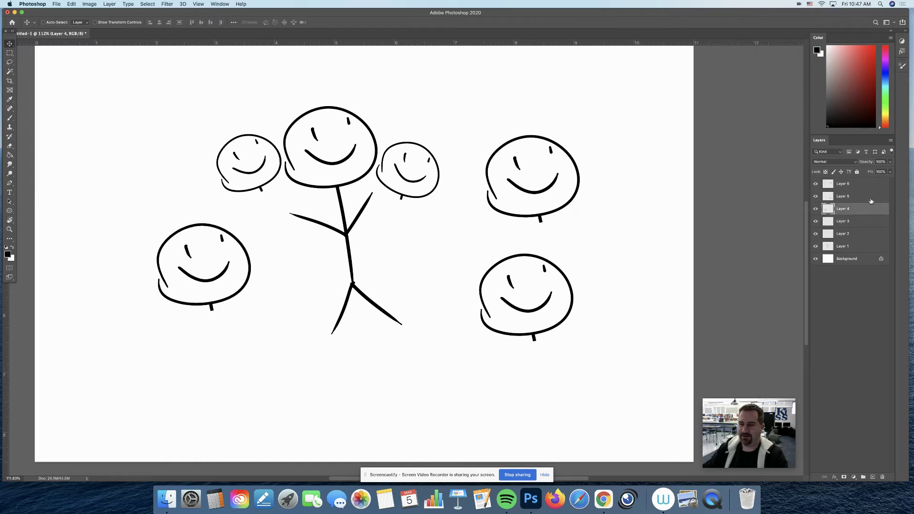
pyautogui.hotkey('alt', ']')
pyautogui.moveTo(656, 189); pyautogui.dragTo(704, 190)
pyautogui.hotkey('alt', ']')
pyautogui.moveTo(620, 191); pyautogui.dragTo(689, 198)
pyautogui.moveTo(634, 185); pyautogui.dragTo(575, 193)
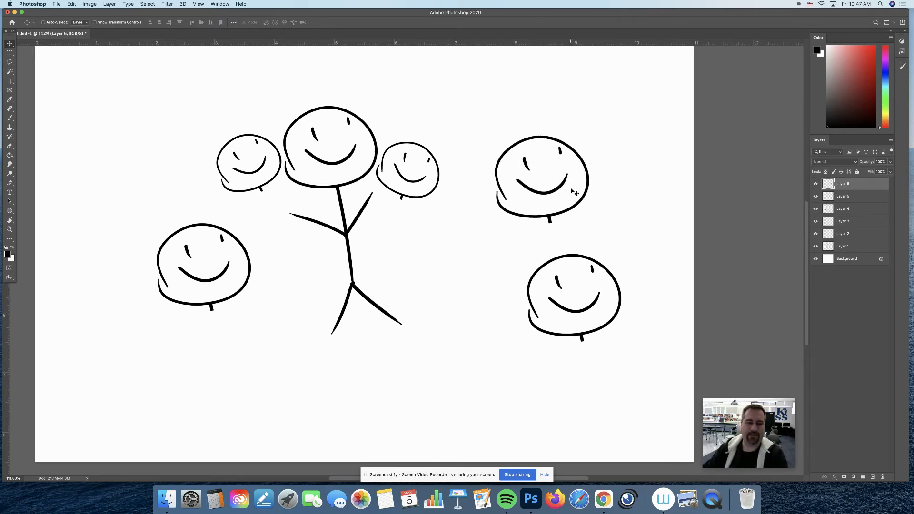
# - Hide and show Layers 6, 5, 4, 3 and 2 to check which head each one holds
pyautogui.click(816, 184)
pyautogui.click(816, 184)
pyautogui.click(816, 196)
pyautogui.click(816, 196)
pyautogui.click(816, 208)
pyautogui.click(816, 208)
pyautogui.click(816, 233)
pyautogui.click(816, 234)
pyautogui.click(815, 233)
pyautogui.click(816, 233)
pyautogui.click(816, 221)
pyautogui.click(816, 234)
pyautogui.click(815, 221)
pyautogui.click(816, 234)
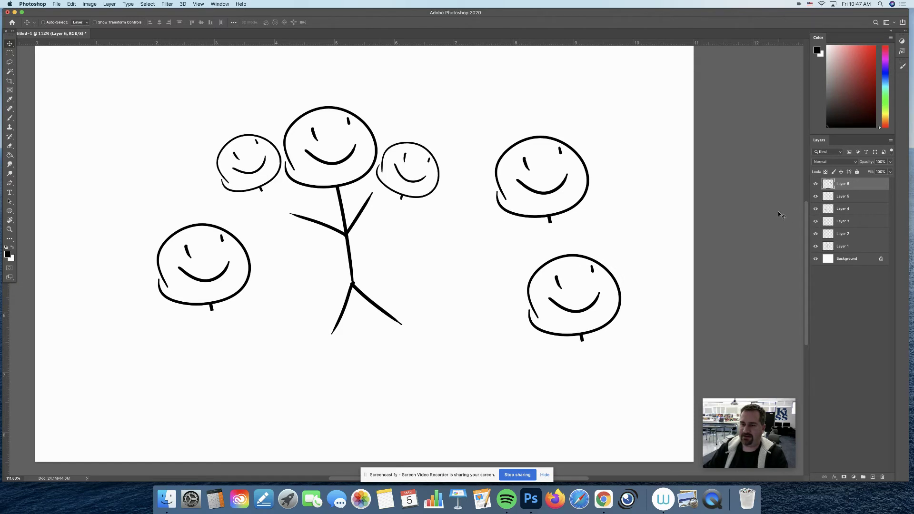
# - Pick heads directly on the canvas, moving the upper-right large head up and nudging the small head right of the figure
pyautogui.click(10, 53)
pyautogui.click(9, 47)
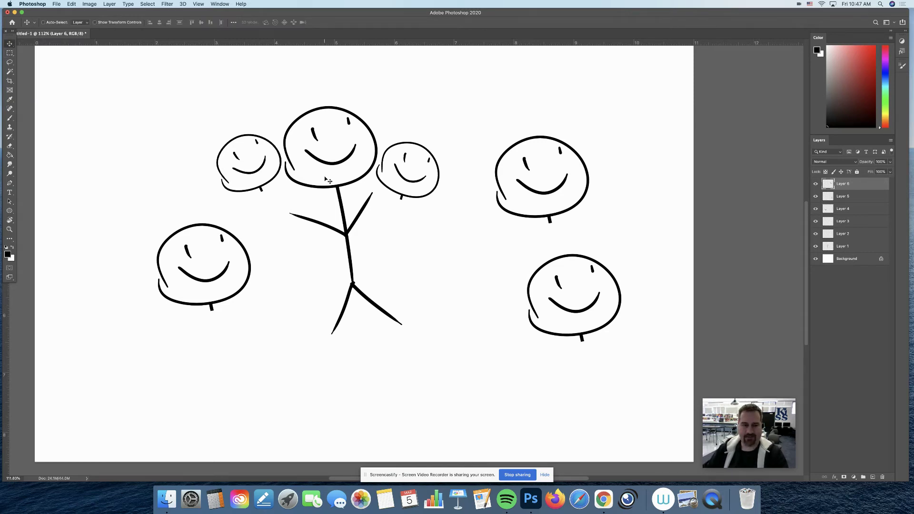
pyautogui.press('super')
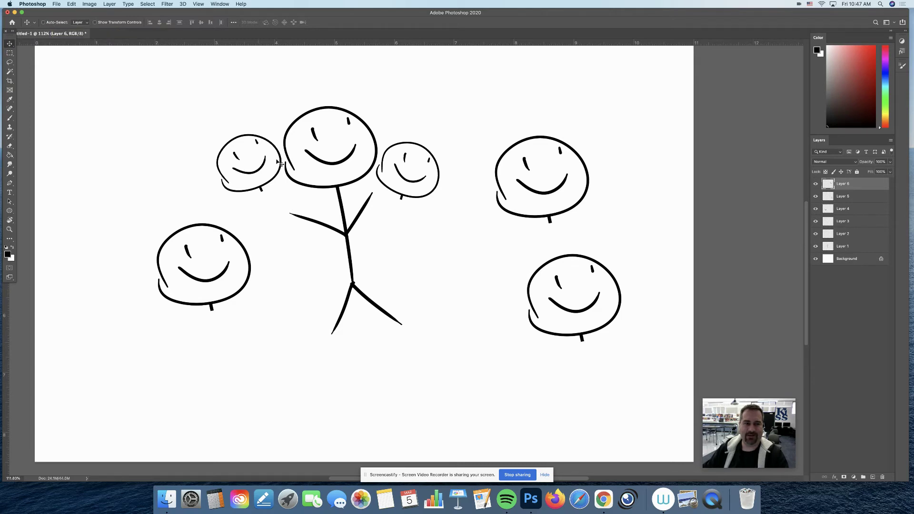
pyautogui.click(241, 243)
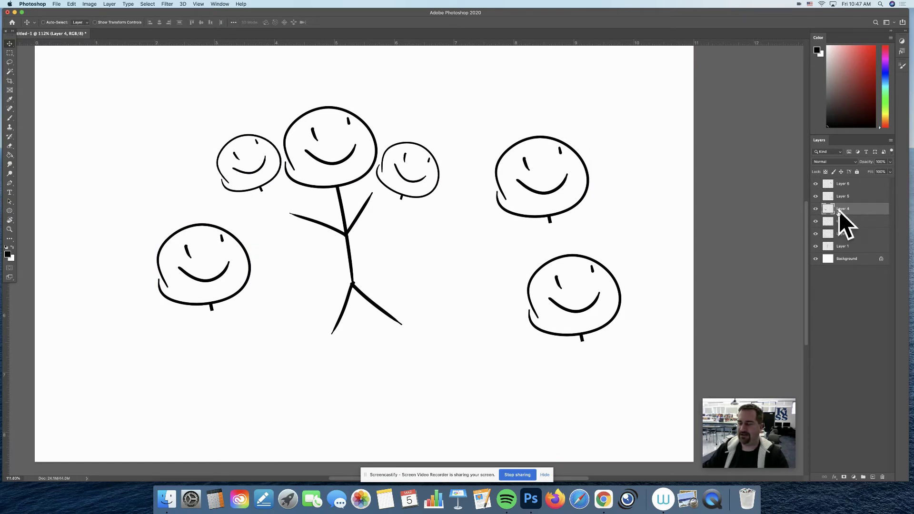
pyautogui.click(620, 286)
pyautogui.keyDown('super'); pyautogui.click(565, 215); pyautogui.keyUp('super')
pyautogui.moveTo(549, 199); pyautogui.dragTo(542, 163)
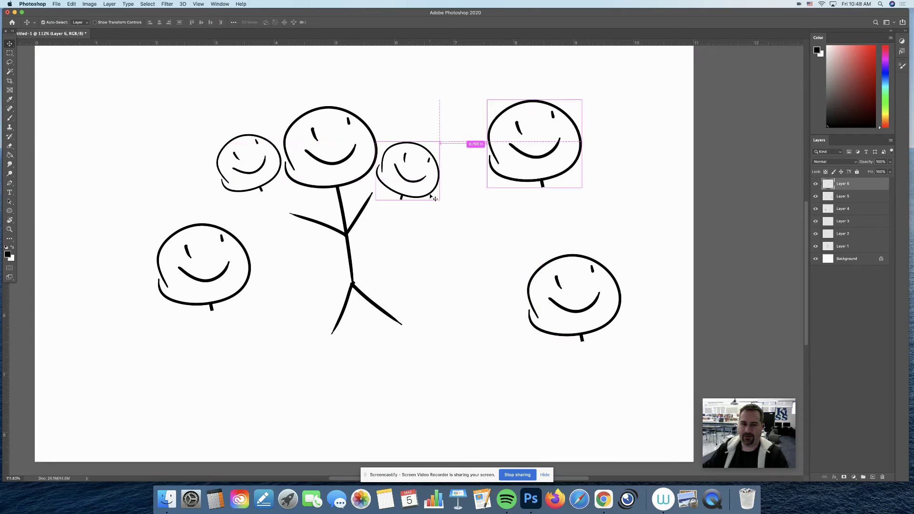
pyautogui.moveTo(431, 194); pyautogui.dragTo(434, 193)
pyautogui.keyDown('super'); pyautogui.click(454, 188); pyautogui.keyUp('super')
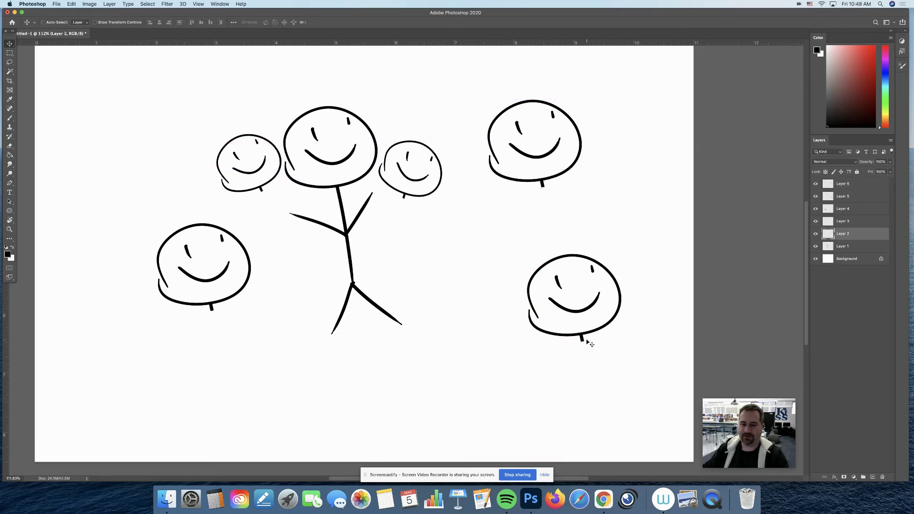
# - Select the three heads right of the figure together and move them as a set, slightly up and to the right
pyautogui.moveTo(606, 371); pyautogui.dragTo(434, 119)
pyautogui.moveTo(577, 162); pyautogui.dragTo(619, 140)
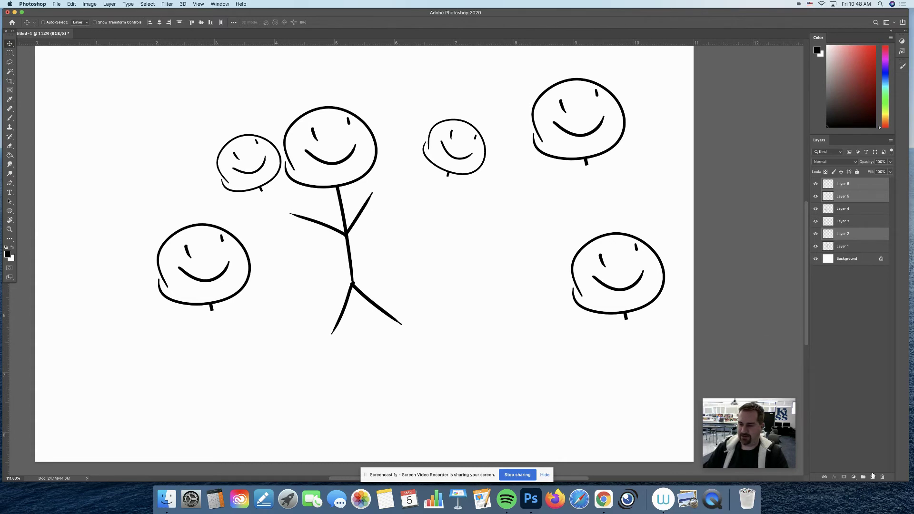
pyautogui.moveTo(600, 155); pyautogui.dragTo(568, 150)
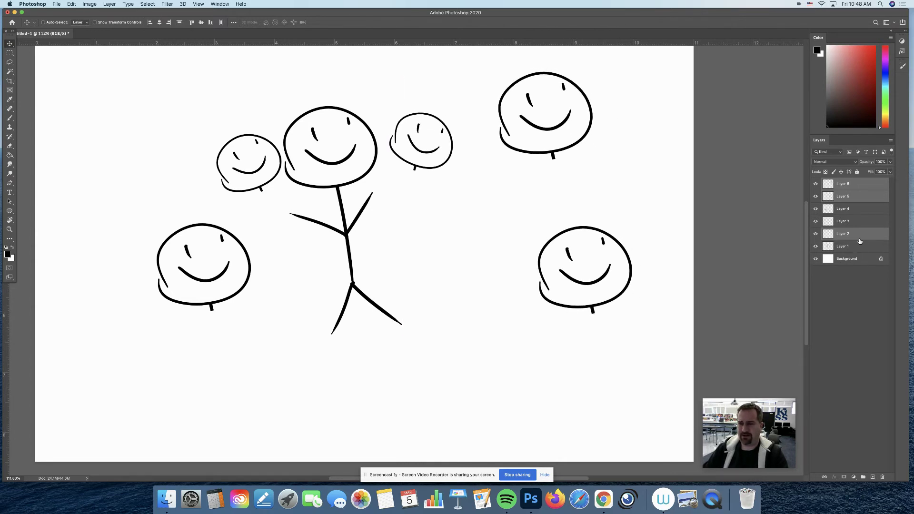
pyautogui.click(856, 209)
pyautogui.click(860, 186)
pyautogui.click(855, 198)
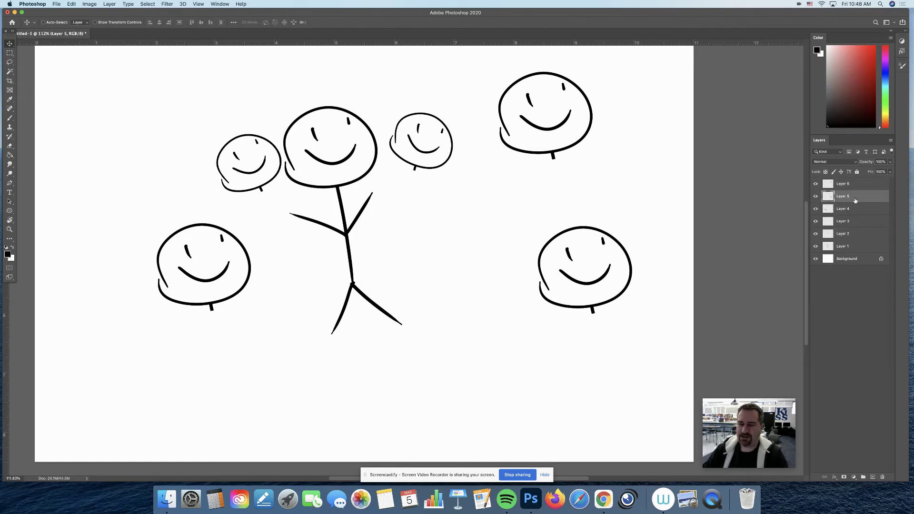
pyautogui.click(852, 188)
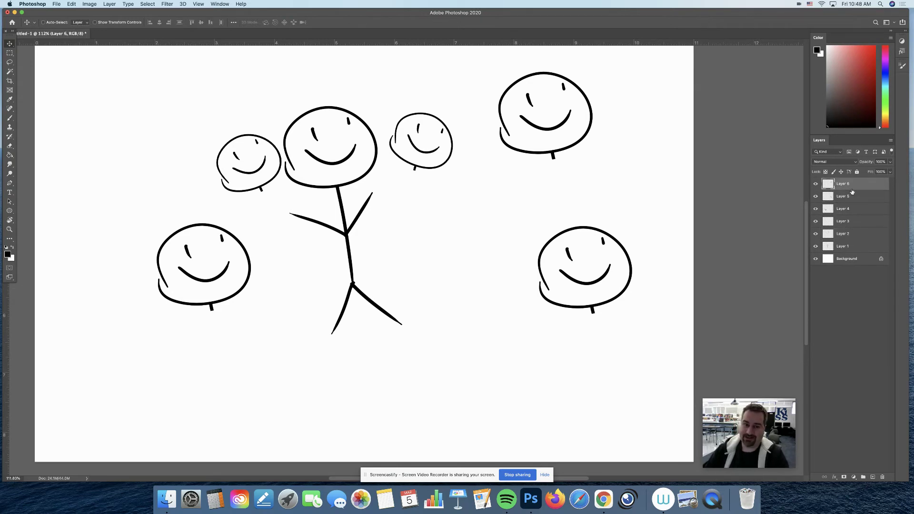
pyautogui.click(854, 209)
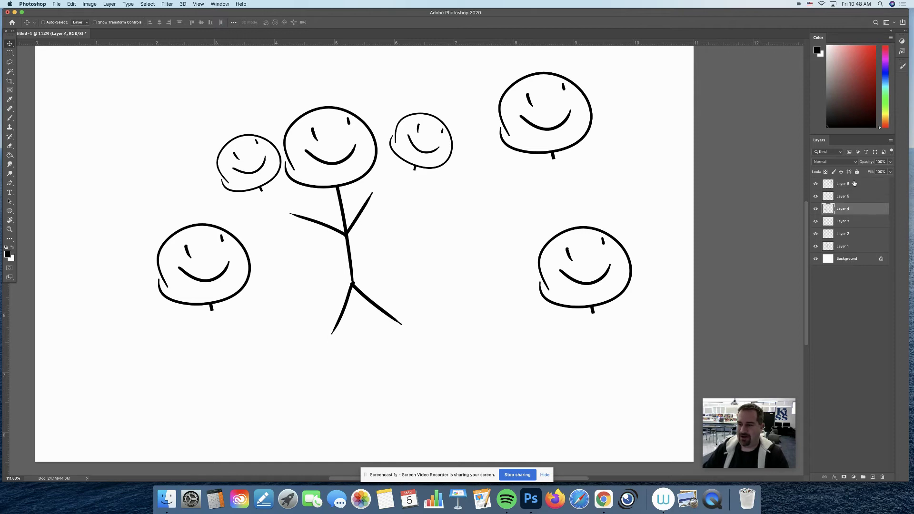
pyautogui.click(856, 188)
pyautogui.click(858, 210)
pyautogui.click(857, 196)
pyautogui.click(857, 185)
pyautogui.click(856, 210)
pyautogui.click(857, 221)
pyautogui.click(857, 209)
# - Select Layer 6 through Layer 4 and merge them into a single layer
pyautogui.click(855, 185)
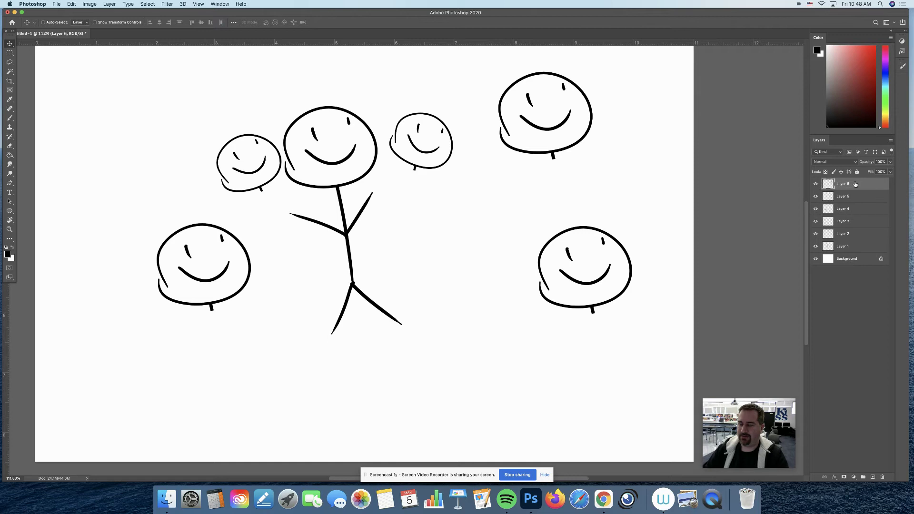
pyautogui.keyDown('shift'); pyautogui.click(856, 211); pyautogui.keyUp('shift')
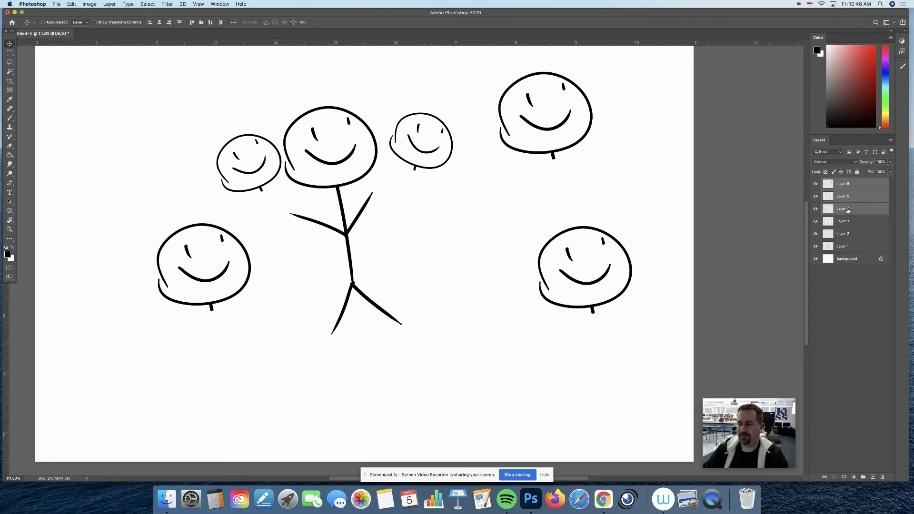
pyautogui.click(858, 187)
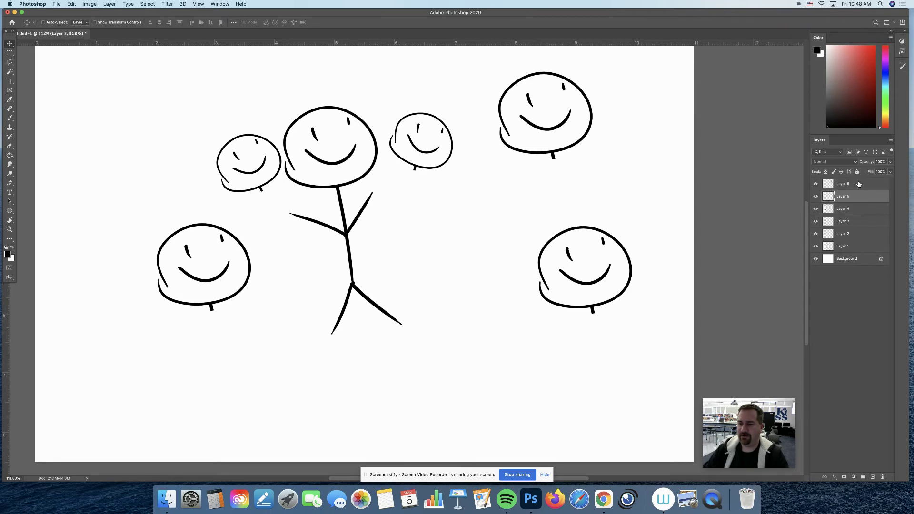
pyautogui.keyDown('shift'); pyautogui.click(859, 212); pyautogui.keyUp('shift')
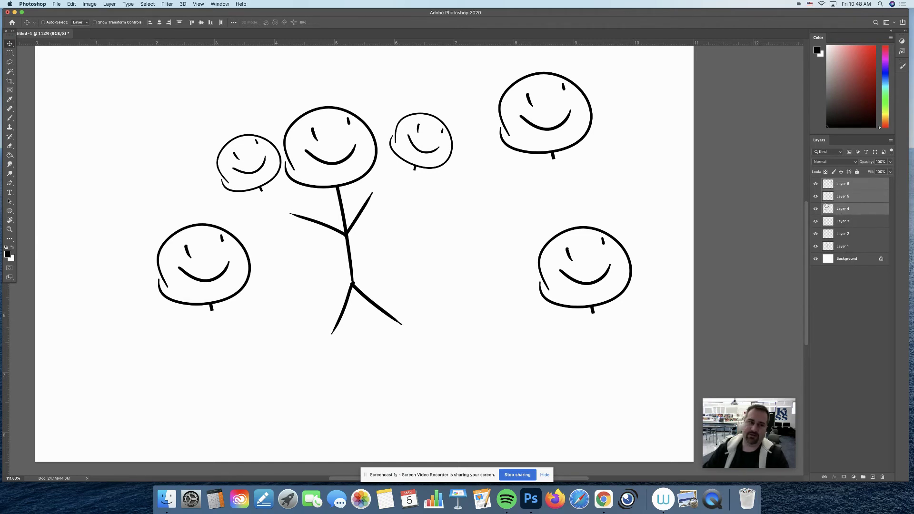
pyautogui.click(109, 4)
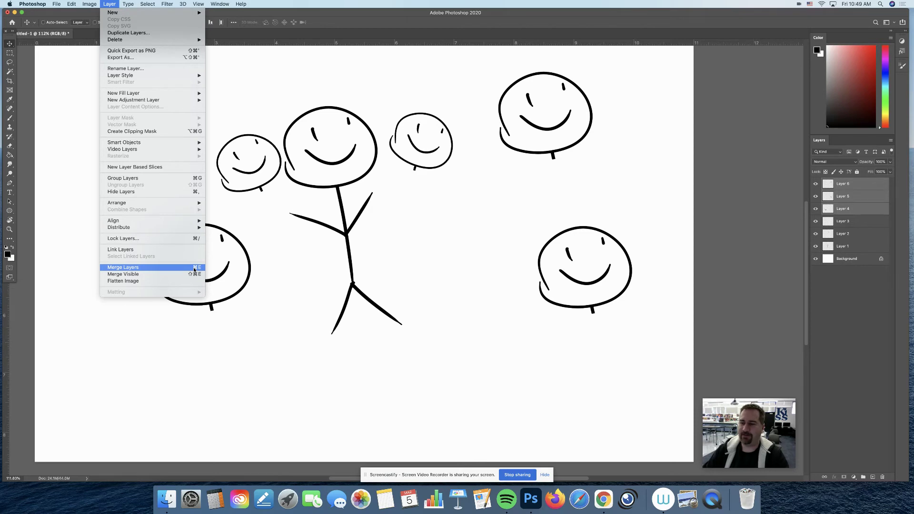
pyautogui.click(495, 19)
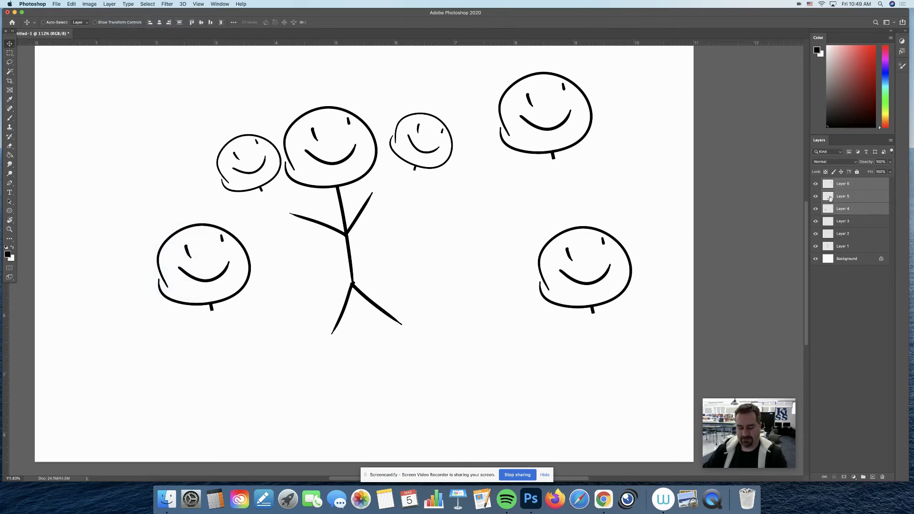
pyautogui.press('super+e')
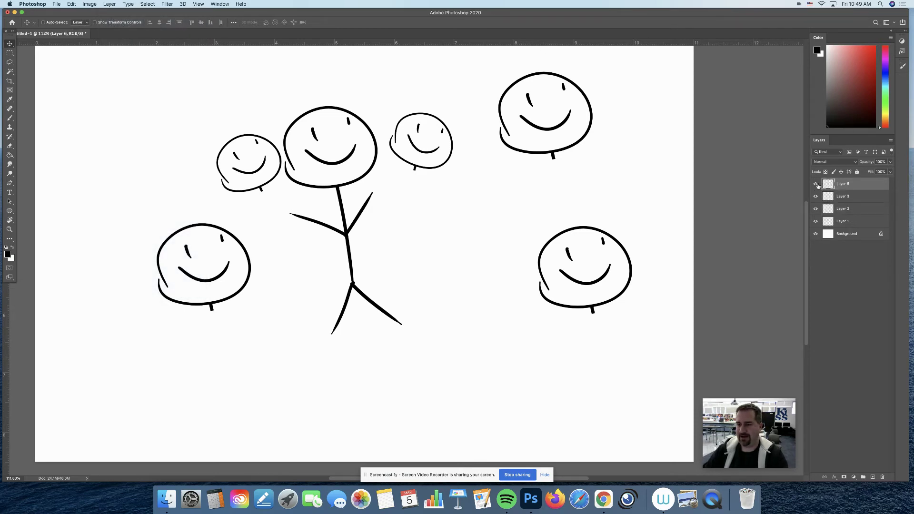
# - Hide and show the merged layer several times to check what it contains
pyautogui.click(816, 184)
pyautogui.click(816, 184)
pyautogui.click(816, 184)
pyautogui.click(816, 184)
pyautogui.click(816, 185)
pyautogui.click(816, 184)
# - Undo the visibility changes and the layer merge to get the separate head layers back
pyautogui.click(850, 209)
pyautogui.press('super+z')
pyautogui.press('super+z')
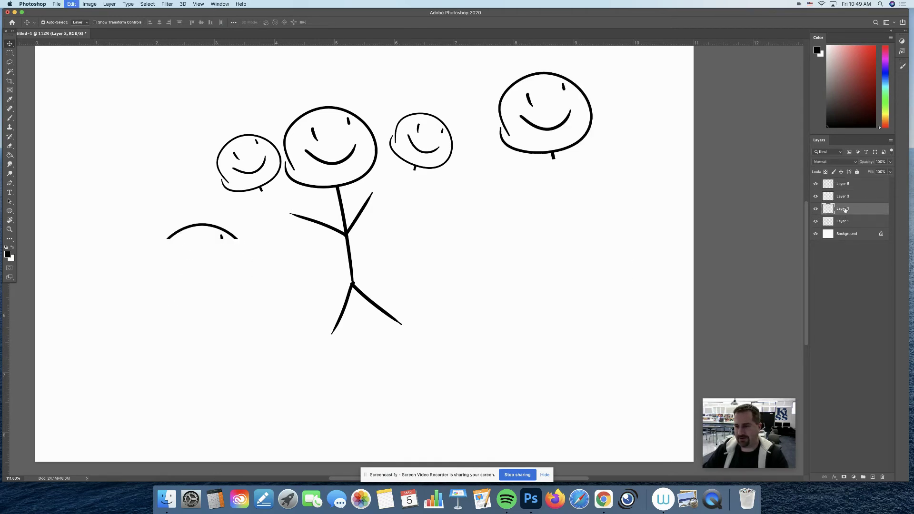
pyautogui.press('super+z')
pyautogui.press('super+z')
pyautogui.press('super+z')
pyautogui.press('super+z')
pyautogui.press('super+z')
pyautogui.press('super+z')
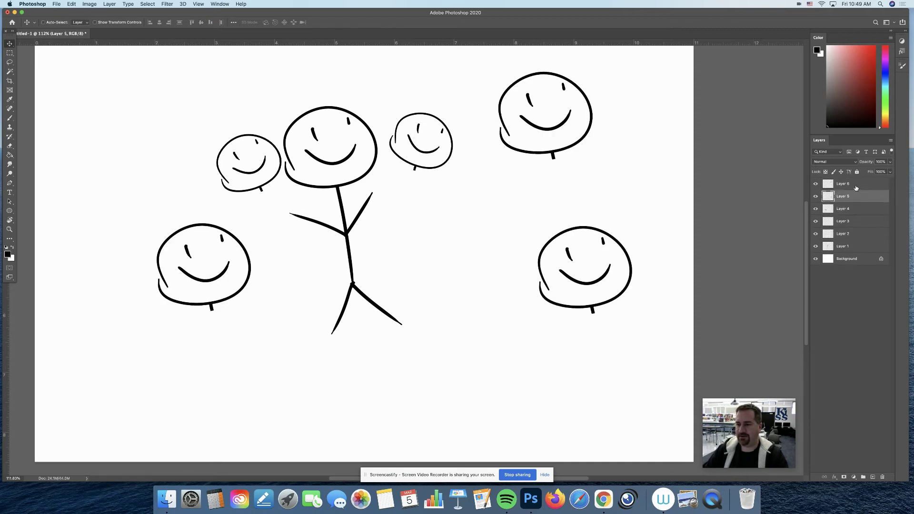
# - Select individual layers, and hide and show Layers 1, 2 and 3 to identify the part of the drawing on each
pyautogui.click(857, 210)
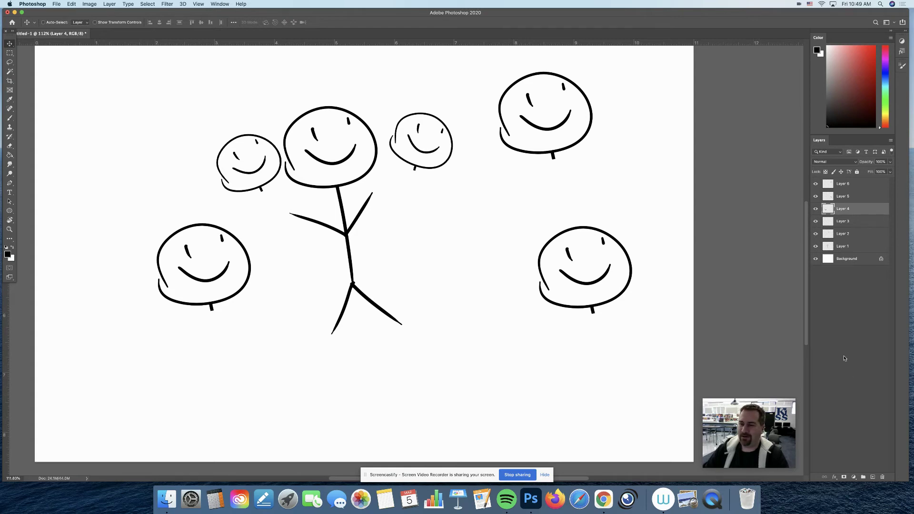
pyautogui.click(852, 236)
pyautogui.click(852, 186)
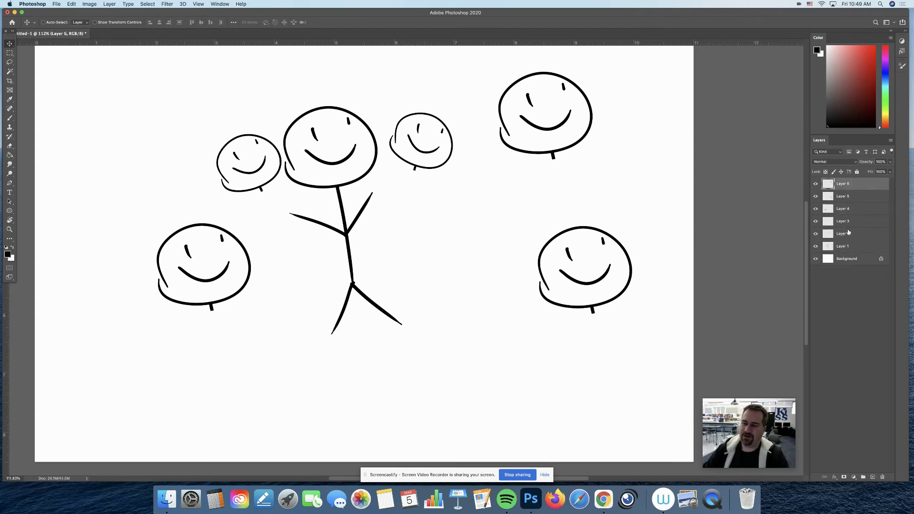
pyautogui.click(850, 247)
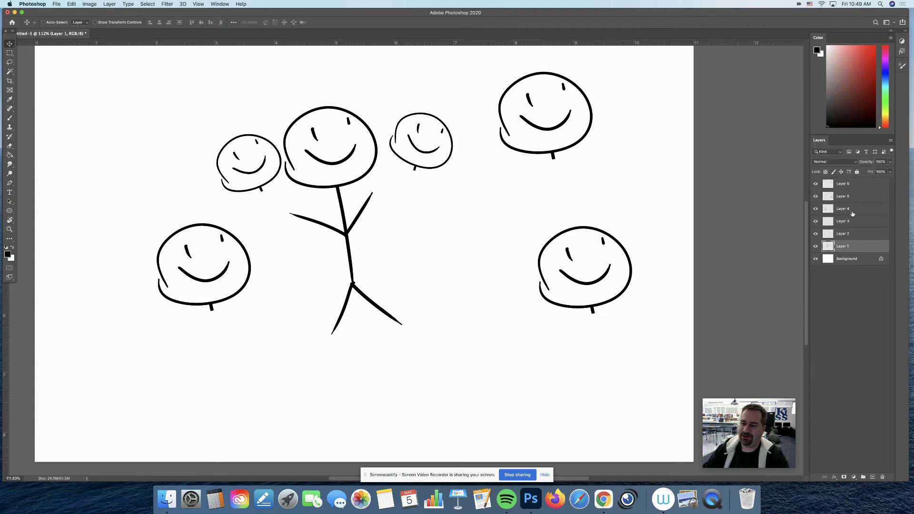
pyautogui.click(816, 247)
pyautogui.click(816, 247)
pyautogui.click(816, 247)
pyautogui.click(816, 247)
pyautogui.click(816, 234)
pyautogui.click(815, 221)
pyautogui.click(815, 234)
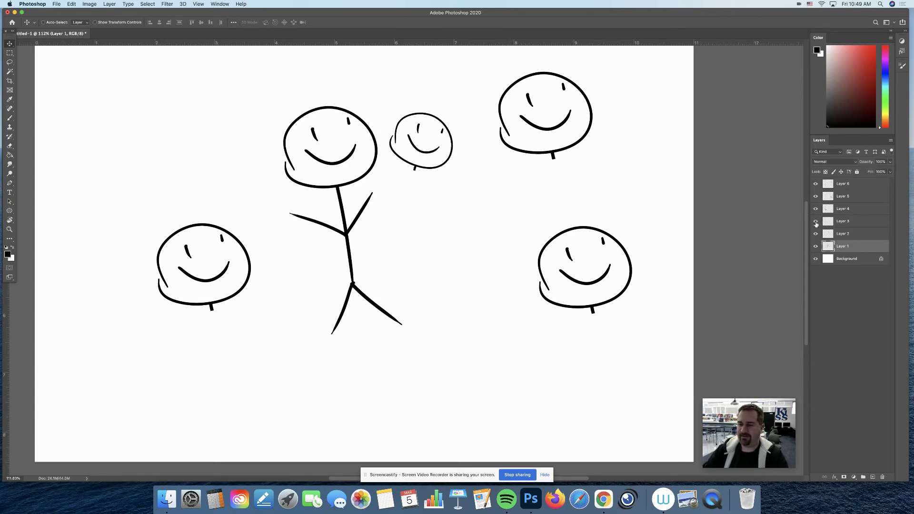
pyautogui.click(816, 221)
# - Select all the head-copy layers, Layer 2 through Layer 6, and put them into one layer group
pyautogui.click(852, 233)
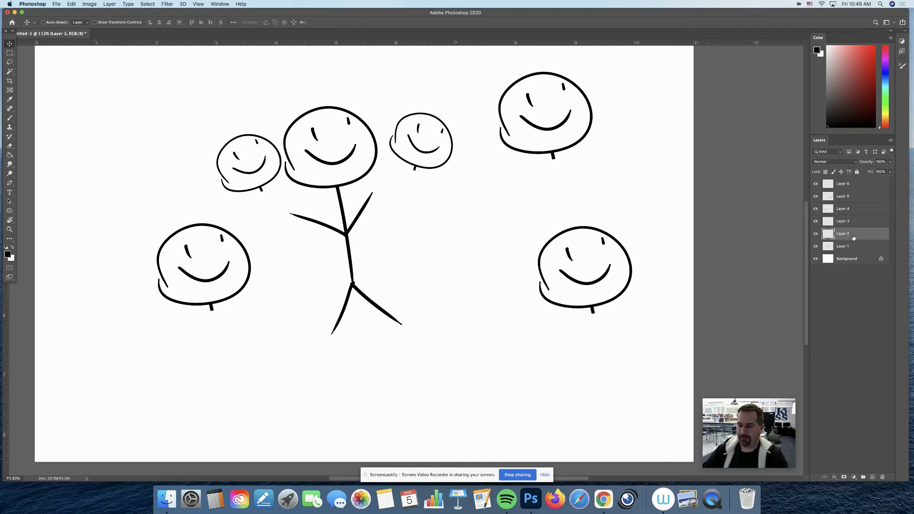
pyautogui.keyDown('shift'); pyautogui.click(856, 187); pyautogui.keyUp('shift')
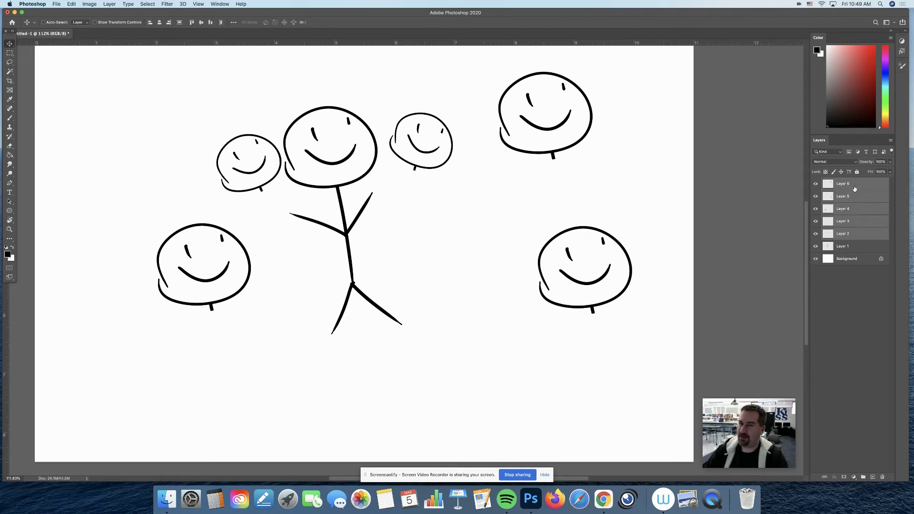
pyautogui.click(852, 260)
pyautogui.click(857, 234)
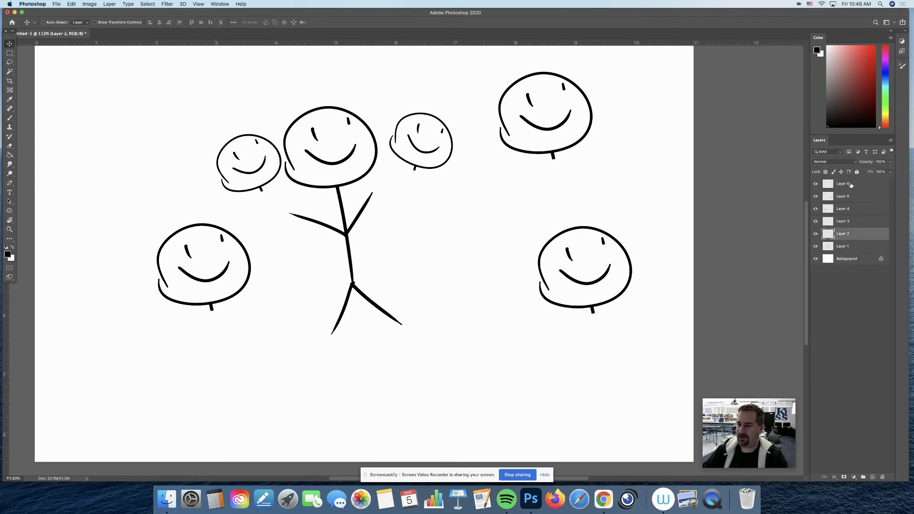
pyautogui.keyDown('shift'); pyautogui.click(852, 187); pyautogui.keyUp('shift')
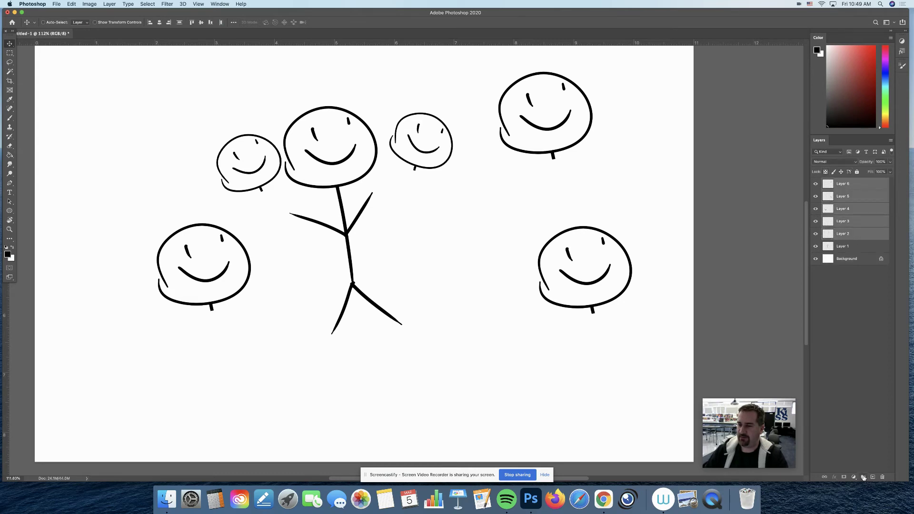
pyautogui.click(863, 477)
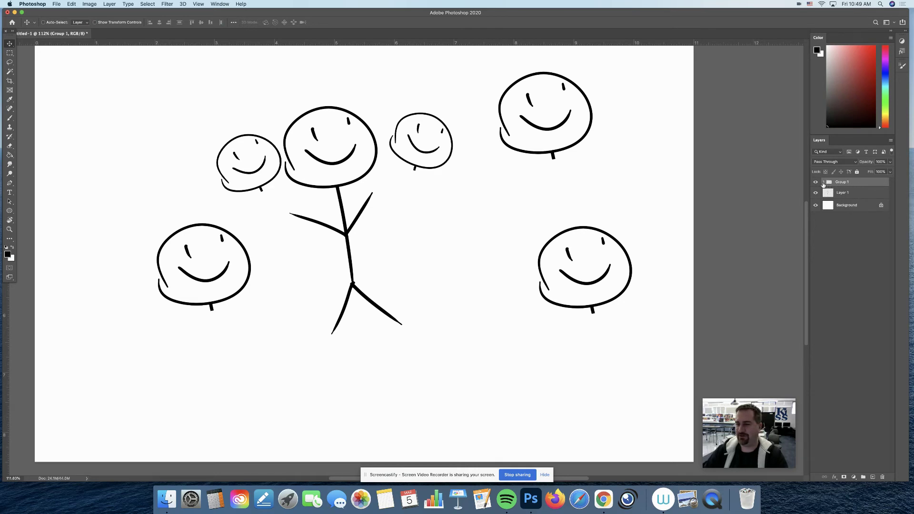
# - Expand Group 1 and select the layers inside it one at a time, ending with Layer 4
pyautogui.click(824, 182)
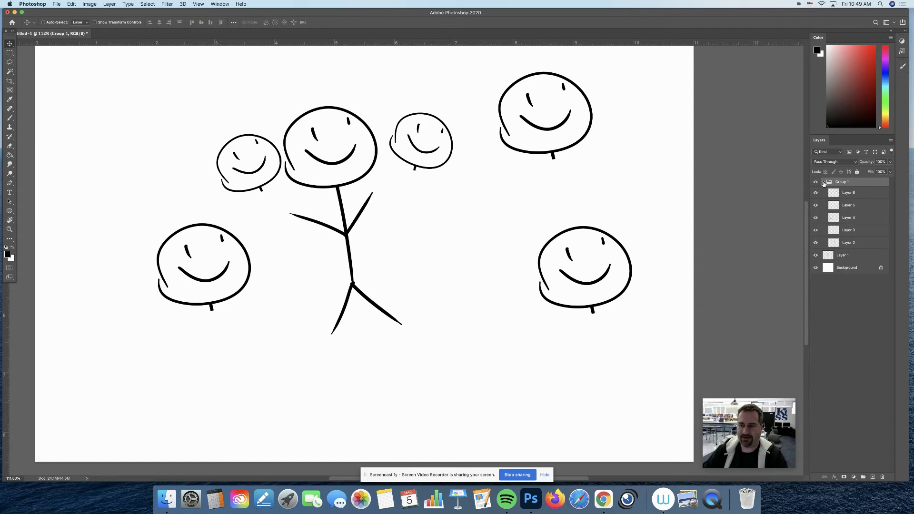
pyautogui.click(853, 245)
pyautogui.click(855, 233)
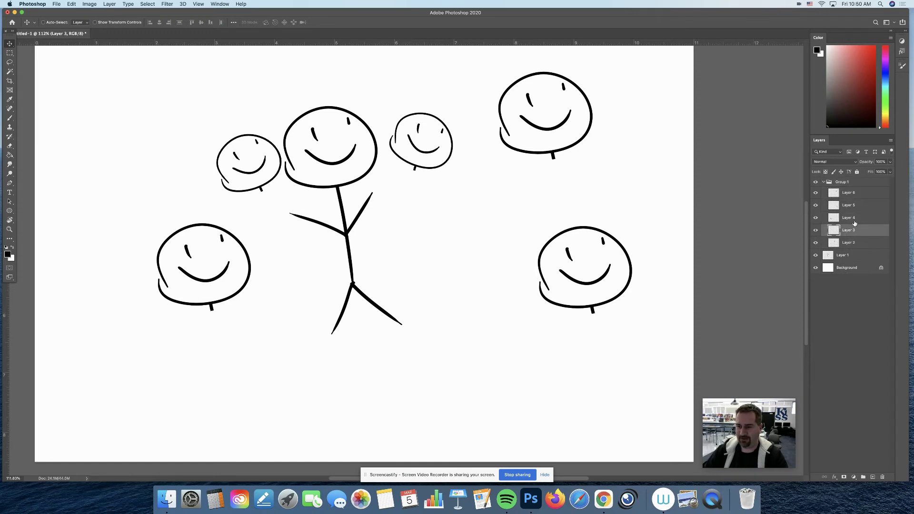
pyautogui.click(854, 219)
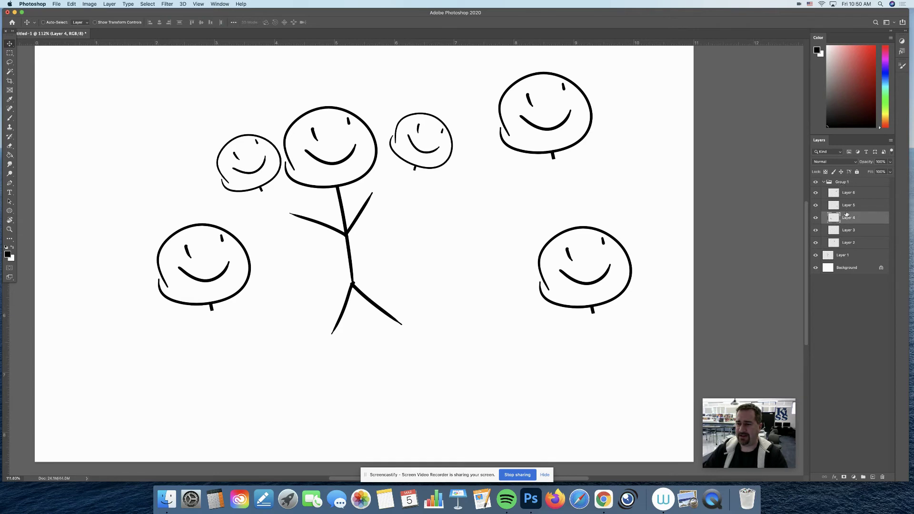
pyautogui.moveTo(865, 220); pyautogui.dragTo(852, 250)
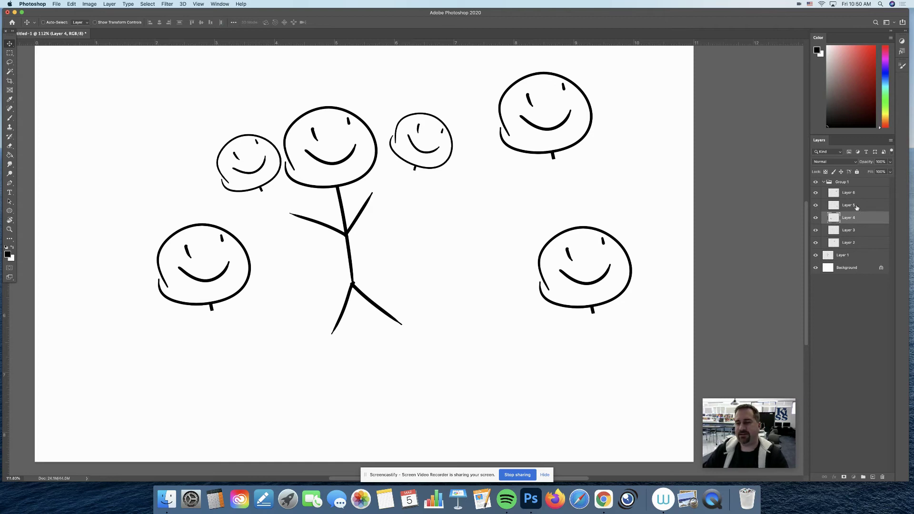
pyautogui.click(855, 193)
pyautogui.click(860, 232)
pyautogui.click(859, 206)
pyautogui.click(853, 194)
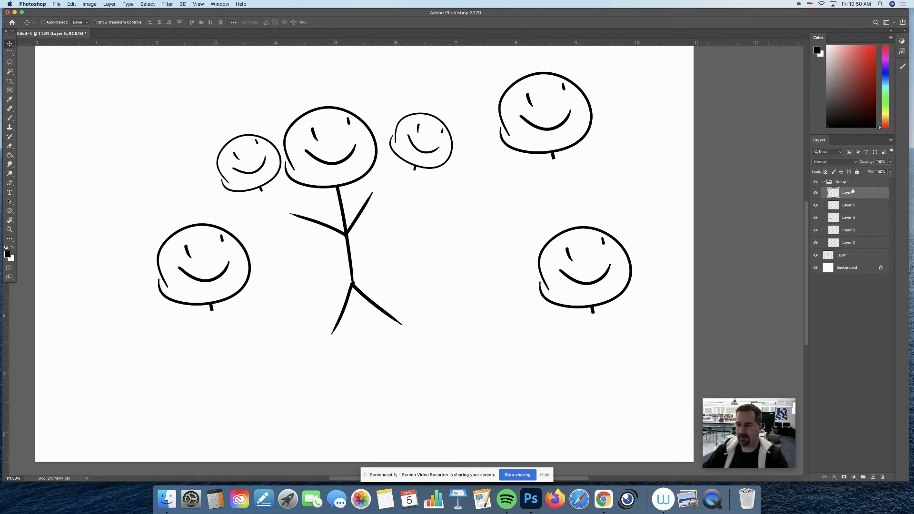
pyautogui.click(856, 220)
# - Select Layers 3, 5, 6 and 1 together as a non-contiguous selection, skipping Layers 4 and 2
pyautogui.press('z')
pyautogui.moveTo(724, 249); pyautogui.dragTo(676, 249)
pyautogui.click(864, 232)
pyautogui.keyDown('super'); pyautogui.click(855, 207); pyautogui.keyUp('super')
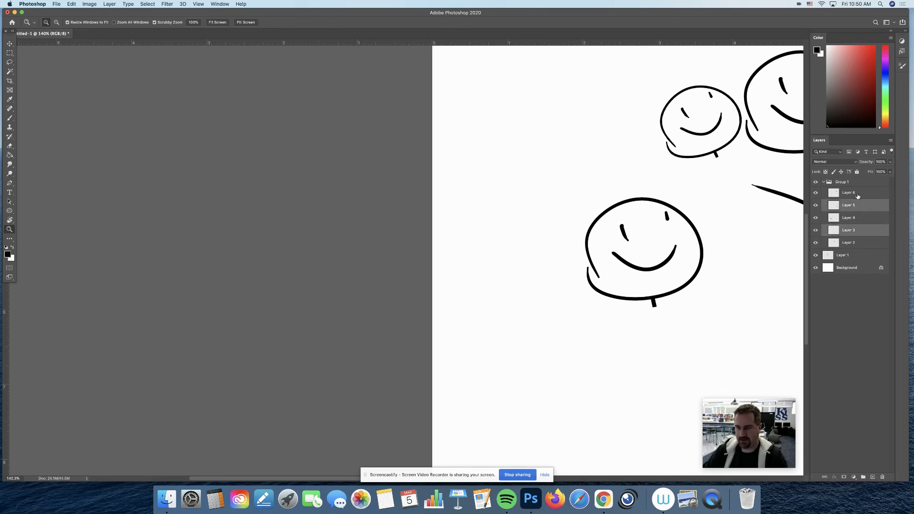
pyautogui.keyDown('super'); pyautogui.click(858, 194); pyautogui.keyUp('super')
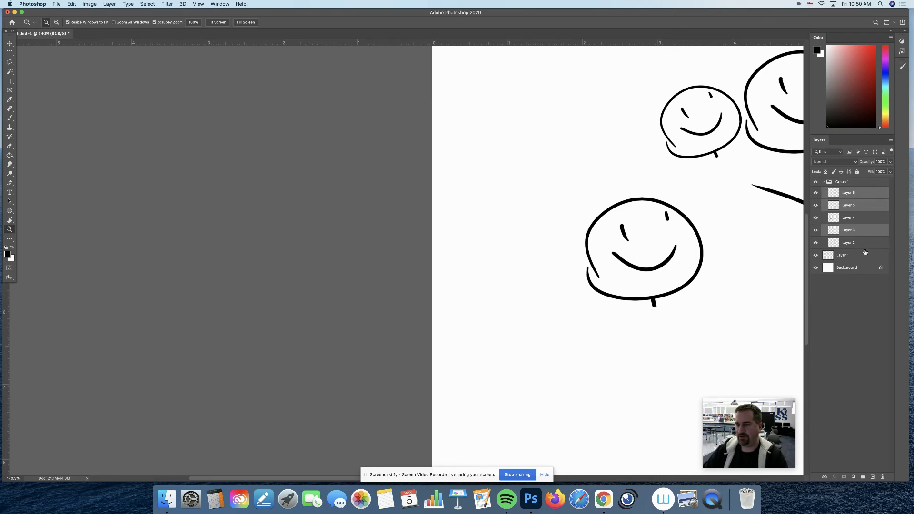
pyautogui.keyDown('super'); pyautogui.click(864, 262); pyautogui.keyUp('super')
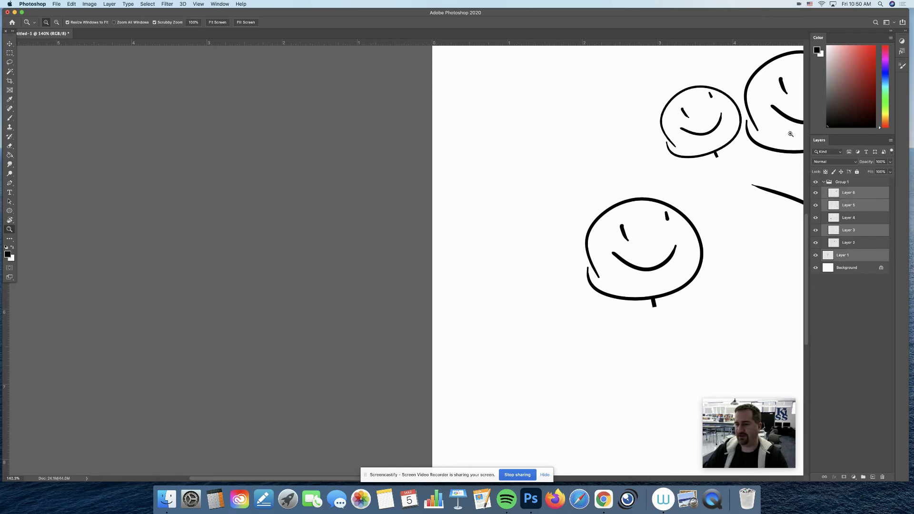
# - Delete Group 1 together with all the head-copy layers it contains
pyautogui.moveTo(711, 14); pyautogui.dragTo(709, 14)
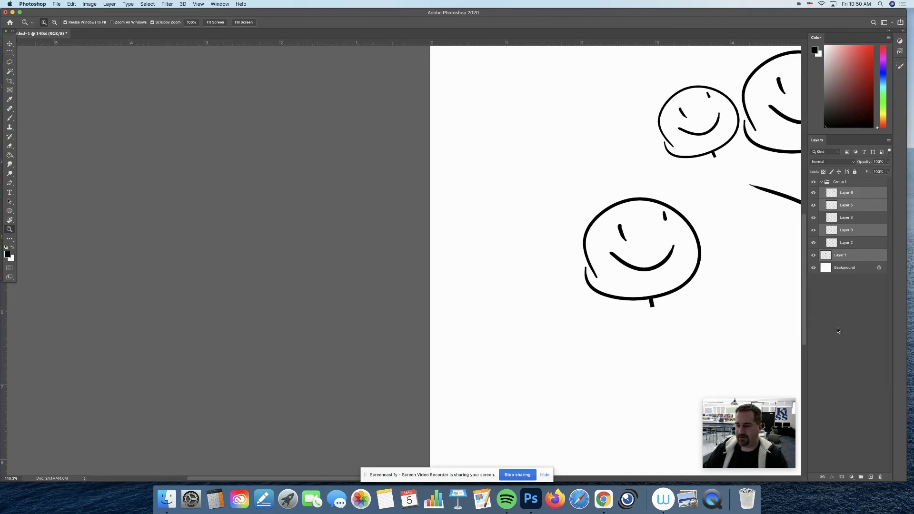
pyautogui.click(841, 182)
pyautogui.click(880, 478)
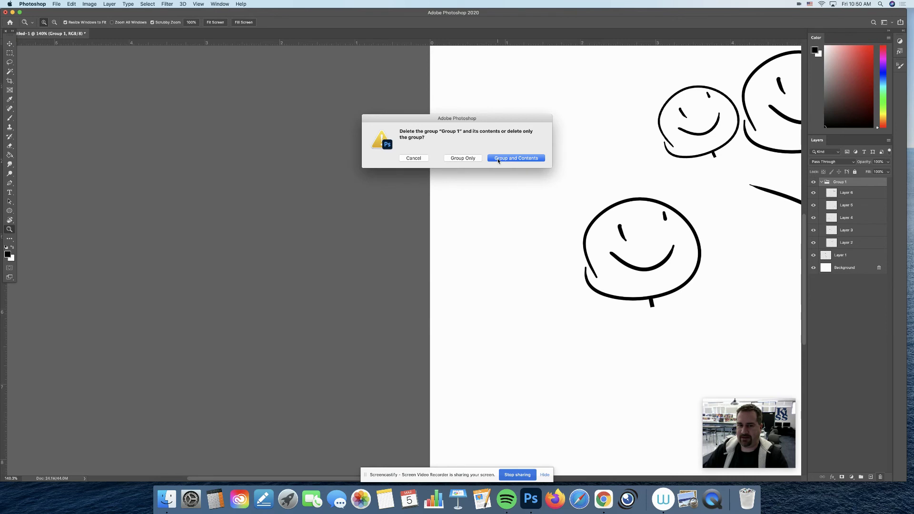
pyautogui.click(498, 159)
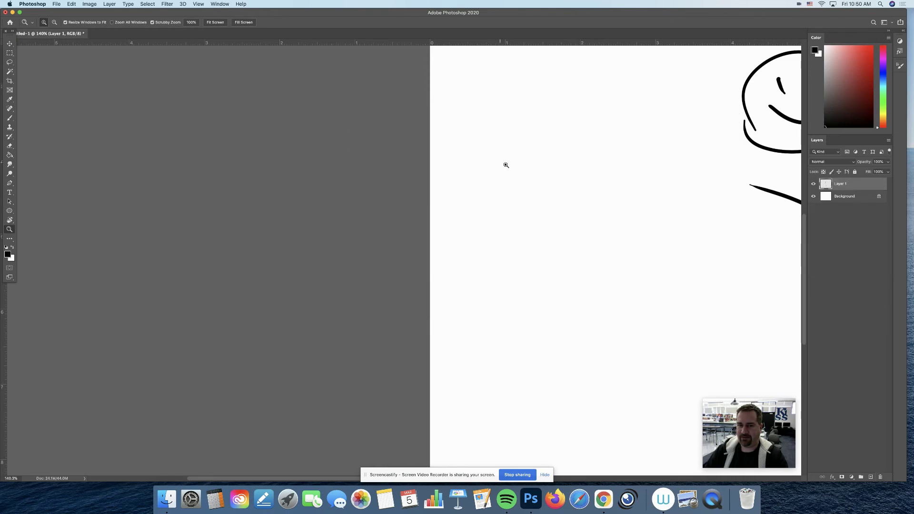
# - Zoom in and out on the remaining stick figure and pan around it to examine it from different views
pyautogui.keyDown('alt'); pyautogui.click(590, 241); pyautogui.keyUp('alt')
pyautogui.click(518, 242)
pyautogui.keyDown('alt'); pyautogui.click(503, 244); pyautogui.keyUp('alt')
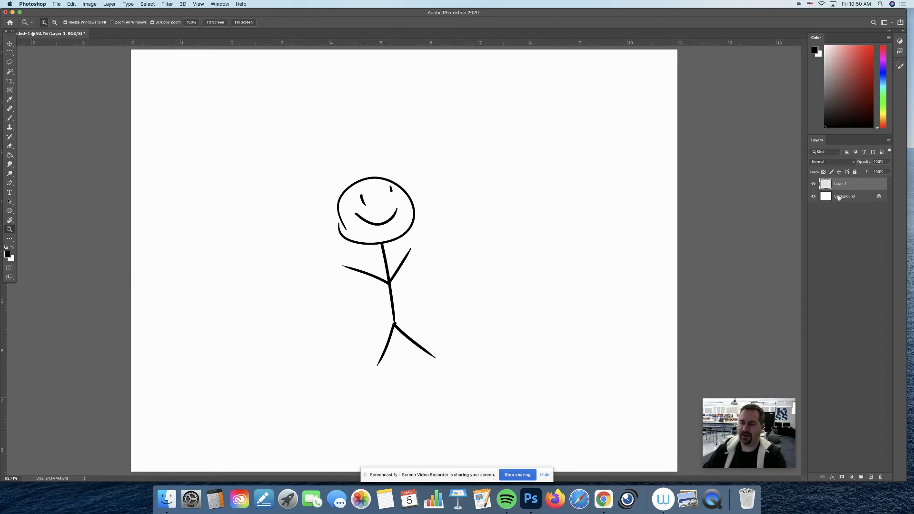
pyautogui.moveTo(480, 196)
pyautogui.mouseDown()
pyautogui.moveTo(504, 200)
pyautogui.moveTo(487, 200)
pyautogui.mouseUp()
pyautogui.moveTo(386, 211); pyautogui.dragTo(476, 243)
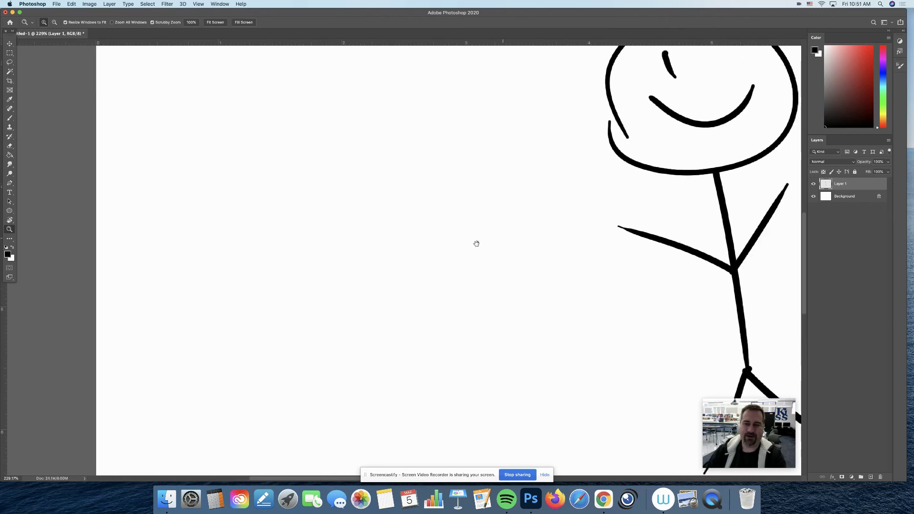
pyautogui.moveTo(561, 212); pyautogui.dragTo(499, 233)
pyautogui.hscroll(5, 559, 243)
pyautogui.scroll(3, 559, 243)
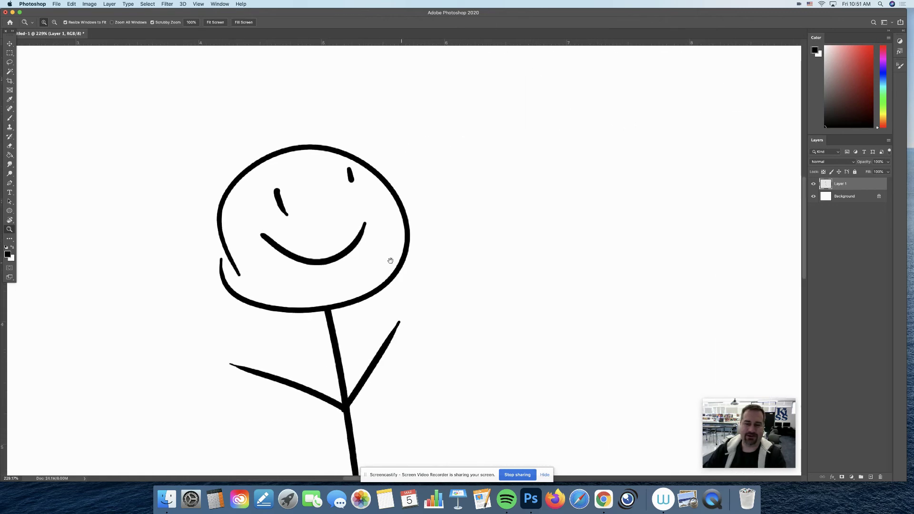
pyautogui.hscroll(-5, 562, 221)
pyautogui.scroll(-4, 562, 221)
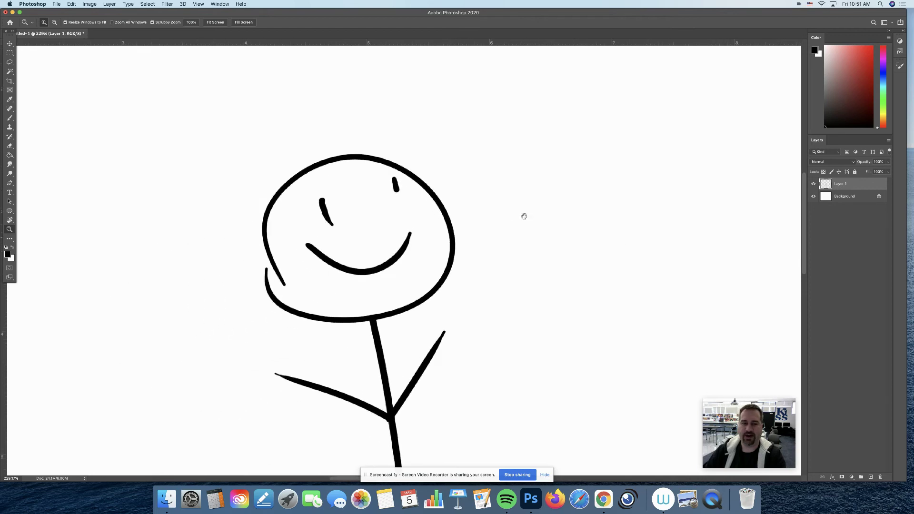
pyautogui.scroll(1, 528, 228)
pyautogui.moveTo(531, 245); pyautogui.dragTo(509, 248)
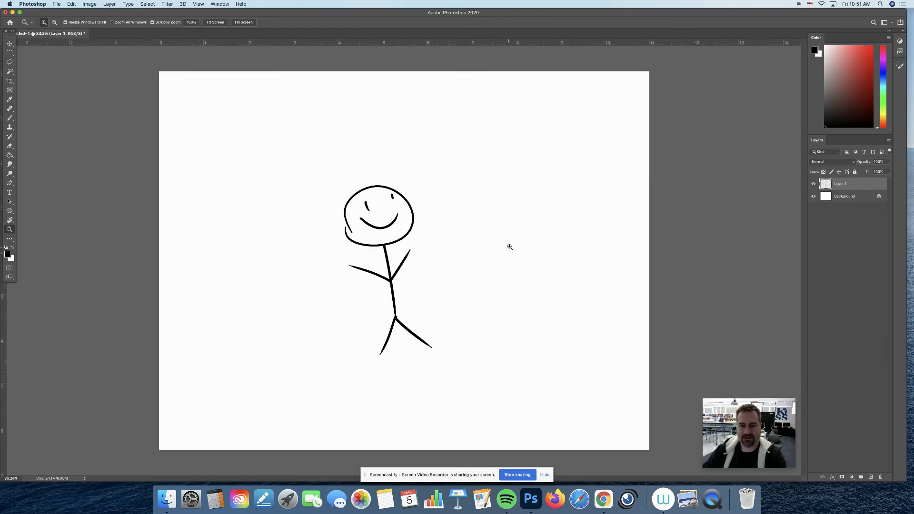
# - Paint a zigzag line and several parallel diagonal black strokes above and beside the stick figure's head with the Brush tool
pyautogui.press('b')
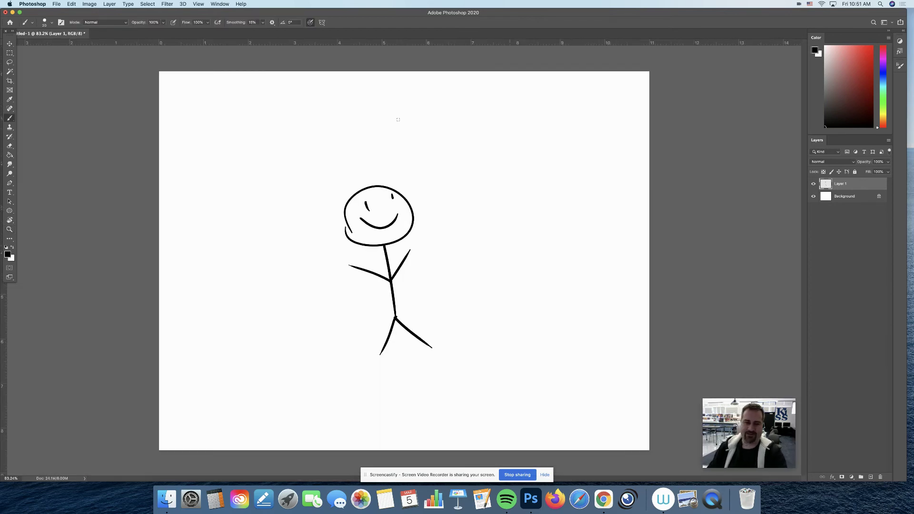
pyautogui.moveTo(397, 163)
pyautogui.mouseDown()
pyautogui.moveTo(450, 175)
pyautogui.moveTo(545, 117)
pyautogui.moveTo(493, 170)
pyautogui.mouseUp()
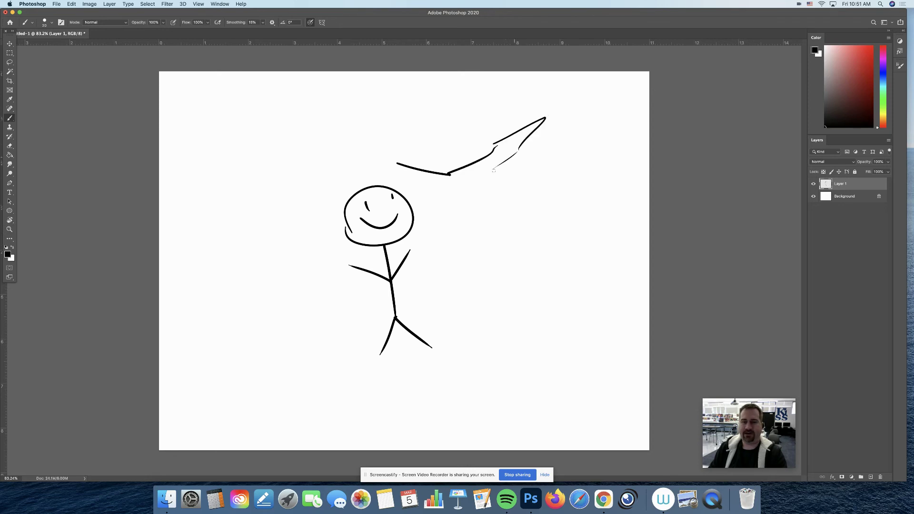
pyautogui.moveTo(482, 197); pyautogui.dragTo(571, 157)
pyautogui.moveTo(432, 232); pyautogui.dragTo(486, 203)
pyautogui.moveTo(409, 260); pyautogui.dragTo(534, 195)
pyautogui.moveTo(458, 246); pyautogui.dragTo(511, 219)
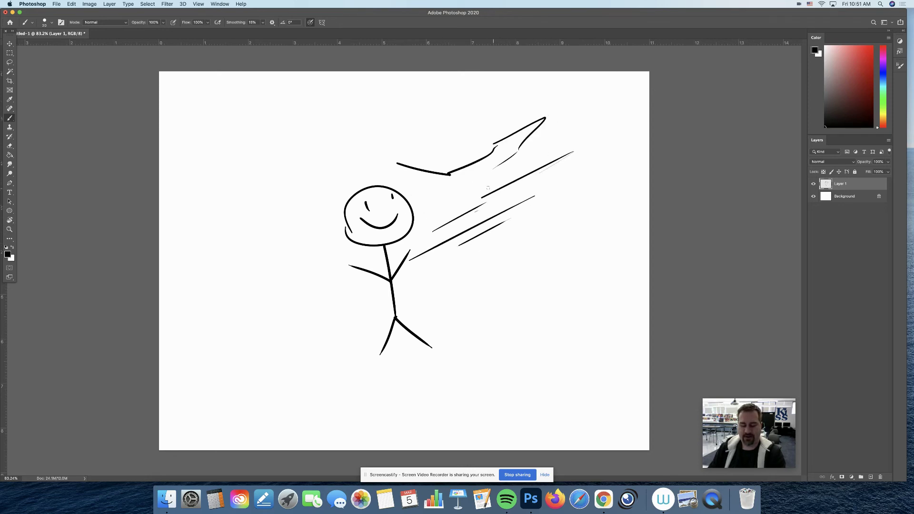
# - Rotate the canvas view between brush strokes and draw two sets of parallel lines, one beside the figure and one across its body
pyautogui.press('r')
pyautogui.moveTo(446, 143)
pyautogui.mouseDown()
pyautogui.moveTo(424, 128)
pyautogui.moveTo(339, 129)
pyautogui.moveTo(289, 163)
pyautogui.moveTo(275, 216)
pyautogui.mouseUp()
pyautogui.press('b')
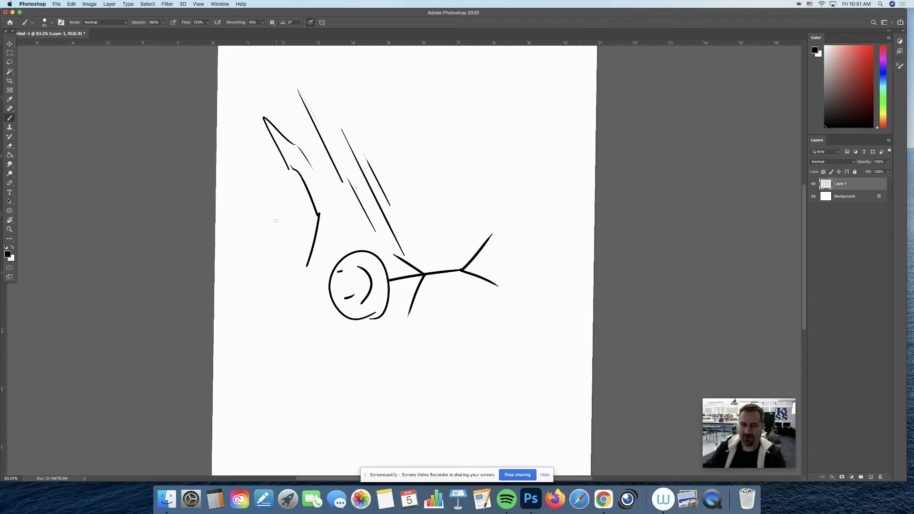
pyautogui.press('r')
pyautogui.moveTo(451, 135)
pyautogui.mouseDown()
pyautogui.moveTo(406, 123)
pyautogui.moveTo(469, 141)
pyautogui.moveTo(431, 203)
pyautogui.mouseUp()
pyautogui.press('b')
pyautogui.moveTo(402, 232)
pyautogui.mouseDown()
pyautogui.moveTo(483, 141)
pyautogui.moveTo(476, 131)
pyautogui.moveTo(496, 137)
pyautogui.moveTo(495, 153)
pyautogui.moveTo(348, 164)
pyautogui.moveTo(513, 149)
pyautogui.mouseUp()
pyautogui.press('r')
pyautogui.press('b')
pyautogui.moveTo(382, 255); pyautogui.dragTo(509, 158)
# - Rotate the canvas view again, draw a set of parallel strokes beside the figure's outstretched arm, and turn the canvas back upright
pyautogui.press('r')
pyautogui.moveTo(513, 124); pyautogui.dragTo(409, 199)
pyautogui.press('b')
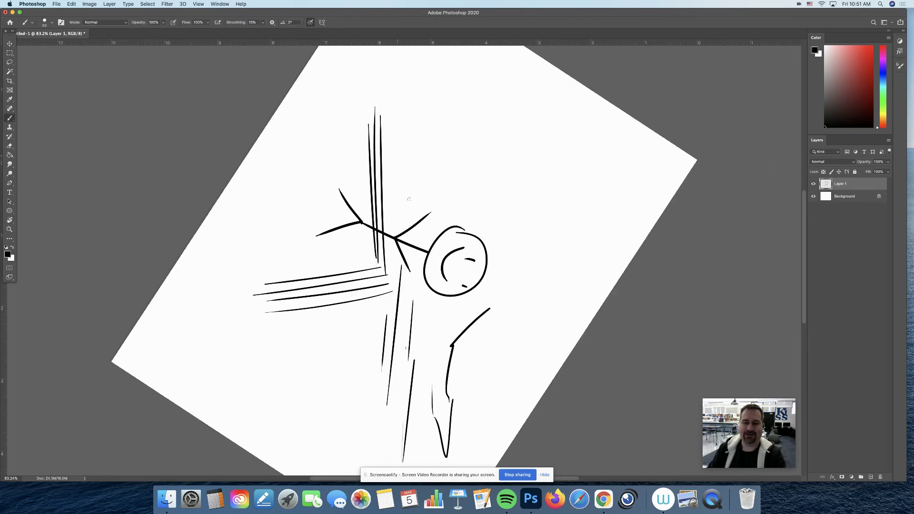
pyautogui.moveTo(391, 236); pyautogui.dragTo(492, 144)
pyautogui.moveTo(419, 192); pyautogui.dragTo(499, 129)
pyautogui.moveTo(391, 197)
pyautogui.mouseDown()
pyautogui.moveTo(505, 111)
pyautogui.moveTo(474, 121)
pyautogui.mouseUp()
pyautogui.press('r')
pyautogui.moveTo(512, 150)
pyautogui.mouseDown()
pyautogui.moveTo(281, 240)
pyautogui.moveTo(295, 229)
pyautogui.mouseUp()
pyautogui.press('b')
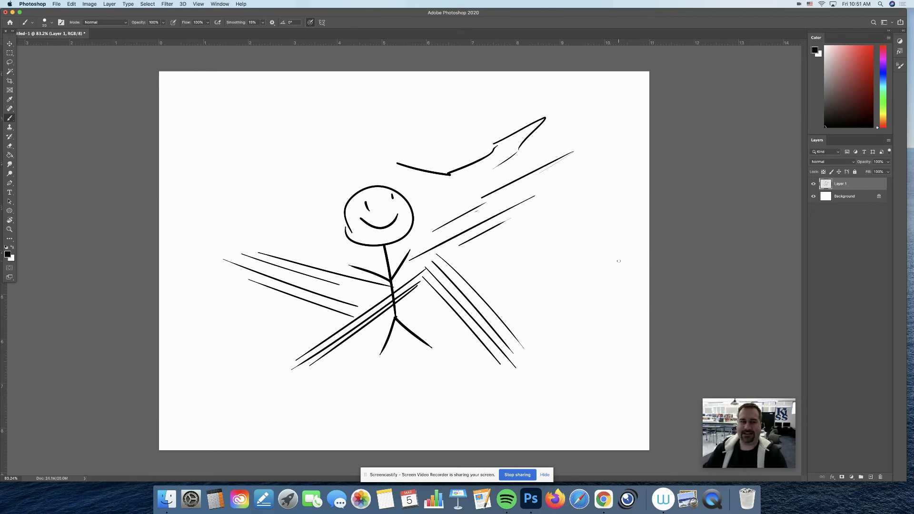
# - Delete Layer 1 with the whole drawing, keeping only the Background layer
pyautogui.click(882, 478)
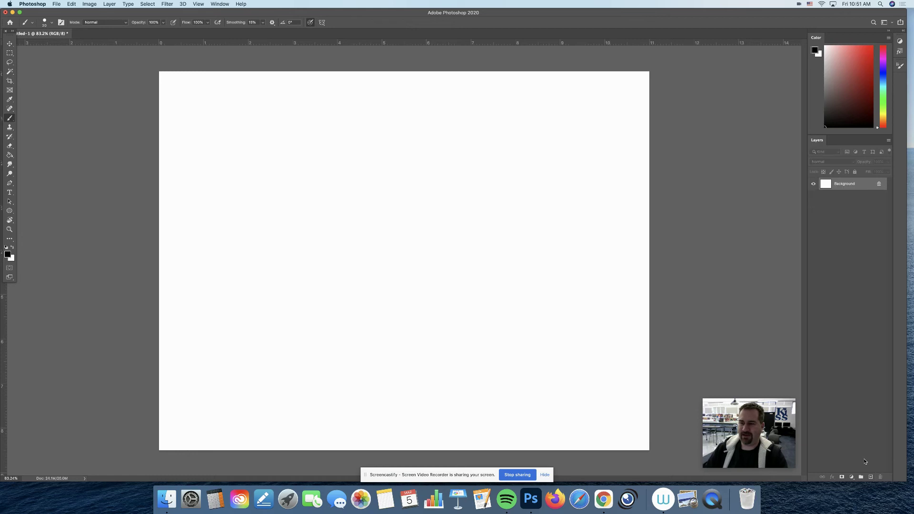
pyautogui.press('z')
pyautogui.moveTo(327, 229); pyautogui.dragTo(329, 230)
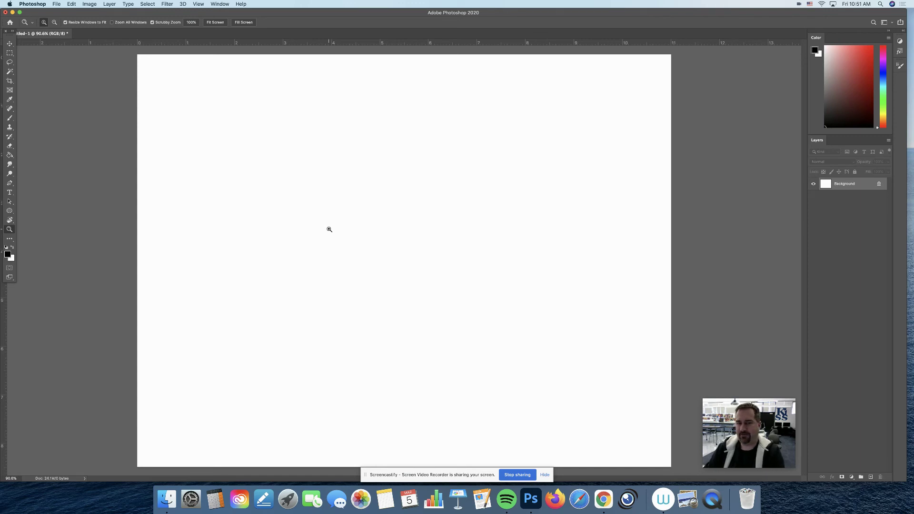
pyautogui.press('b')
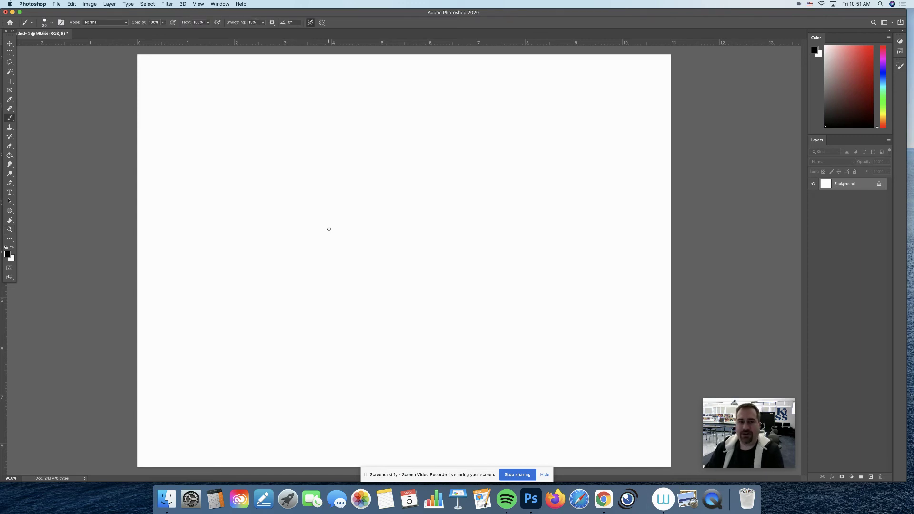
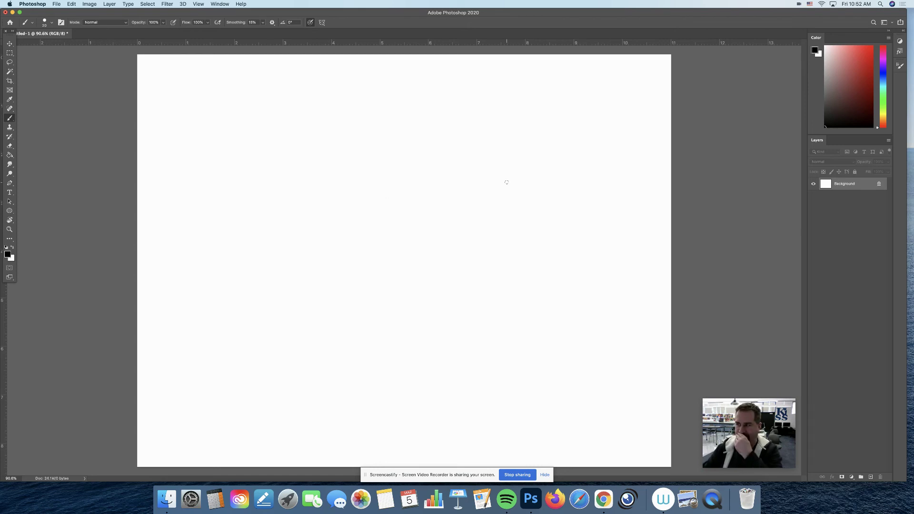
# - Add a new empty layer above the Background and activate the Brush tool
pyautogui.click(871, 477)
pyautogui.press('z')
pyautogui.moveTo(384, 177)
pyautogui.mouseDown()
pyautogui.moveTo(377, 181)
pyautogui.moveTo(386, 184)
pyautogui.mouseUp()
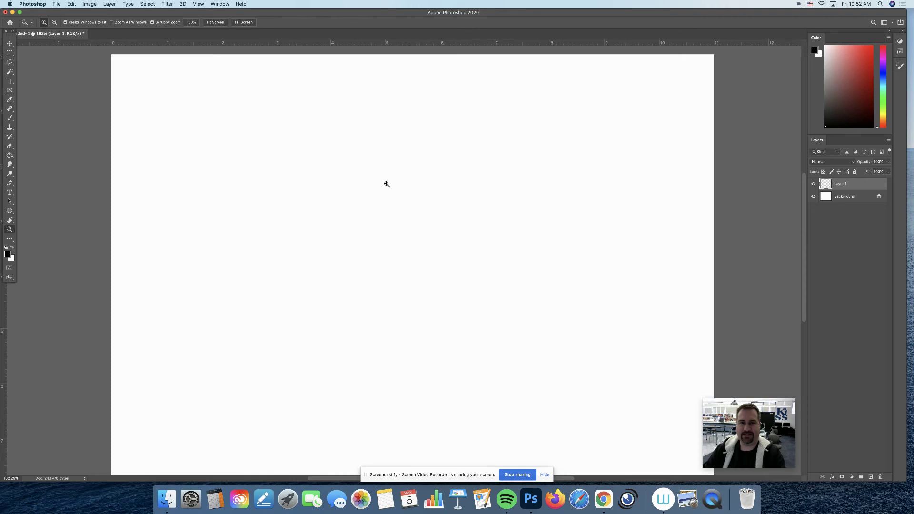
pyautogui.press('b')
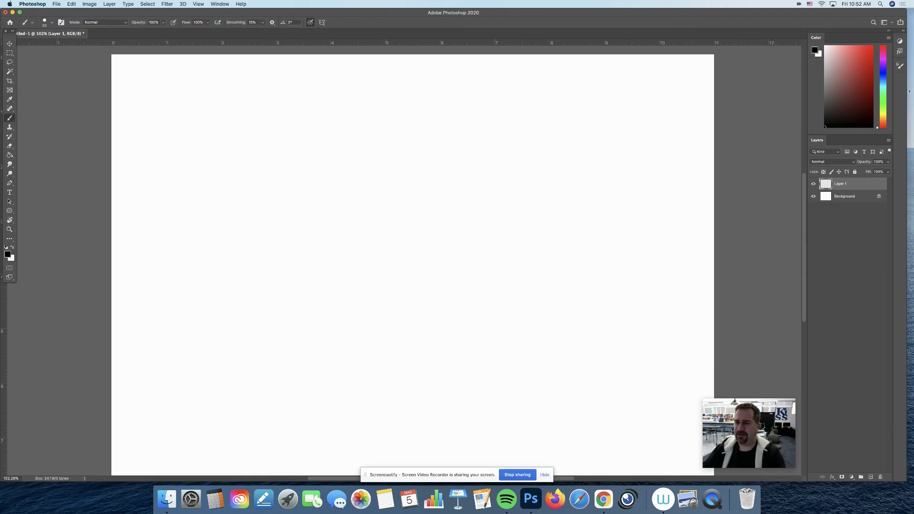
# - Set the foreground colour to pure saturated blue, enlarge the brush considerably, and paint a round blue dot on Layer 1
pyautogui.moveTo(883, 98); pyautogui.dragTo(884, 73)
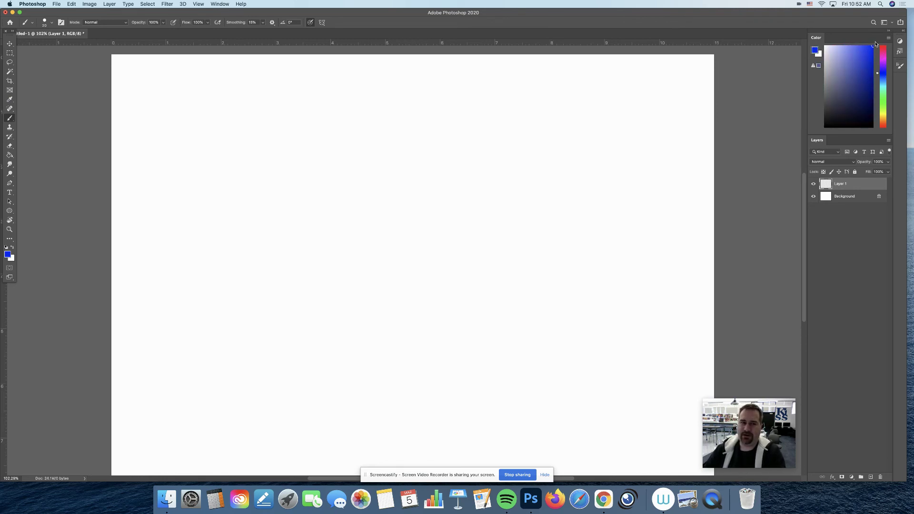
pyautogui.moveTo(868, 47); pyautogui.dragTo(890, 35)
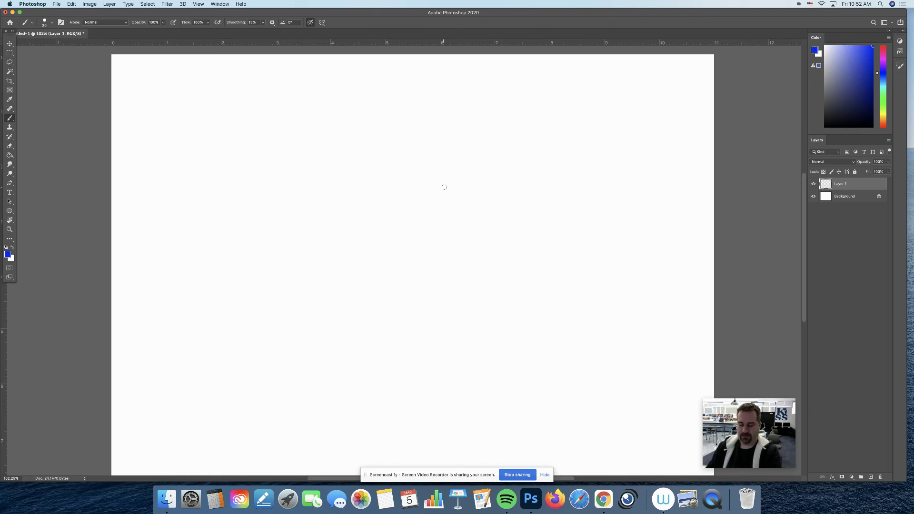
pyautogui.press(']')
pyautogui.press(']')
pyautogui.press(']')
pyautogui.press(']')
pyautogui.press(']')
pyautogui.press(']')
pyautogui.press(']')
pyautogui.press(']')
pyautogui.press(']')
pyautogui.press(']')
pyautogui.press(']')
pyautogui.moveTo(496, 188)
pyautogui.mouseDown()
pyautogui.moveTo(506, 206)
pyautogui.moveTo(491, 202)
pyautogui.moveTo(513, 196)
pyautogui.moveTo(494, 212)
pyautogui.mouseUp()
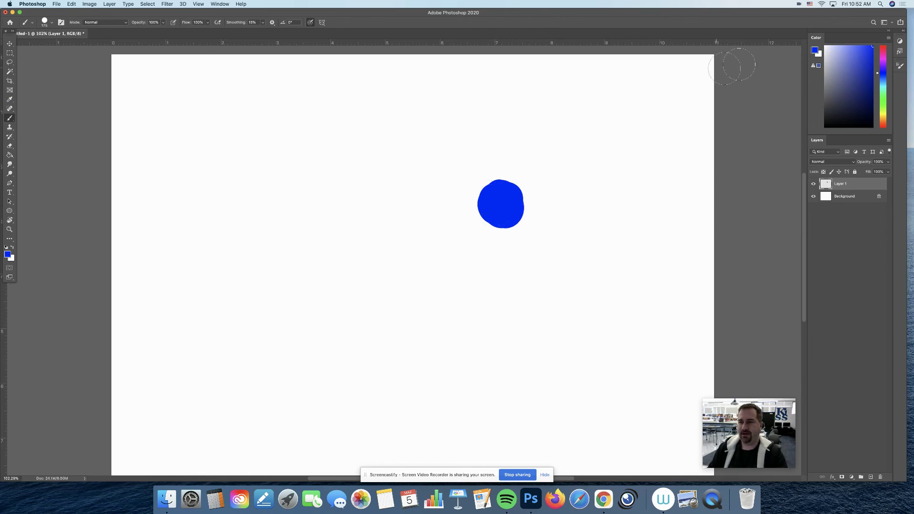
# - Paint a row of progressively paler blue tints beside the pure blue dot, from medium to pale blue to white
pyautogui.moveTo(864, 53); pyautogui.dragTo(853, 45)
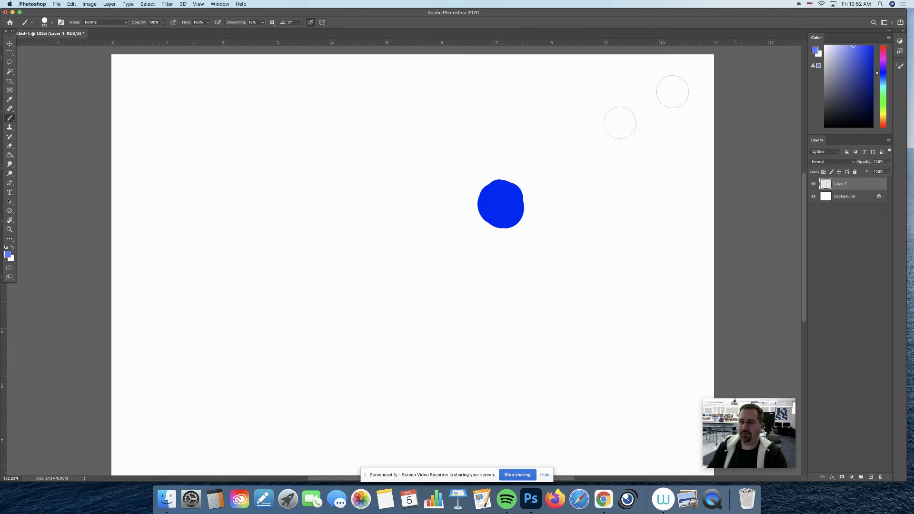
pyautogui.moveTo(434, 200); pyautogui.dragTo(429, 212)
pyautogui.click(839, 46)
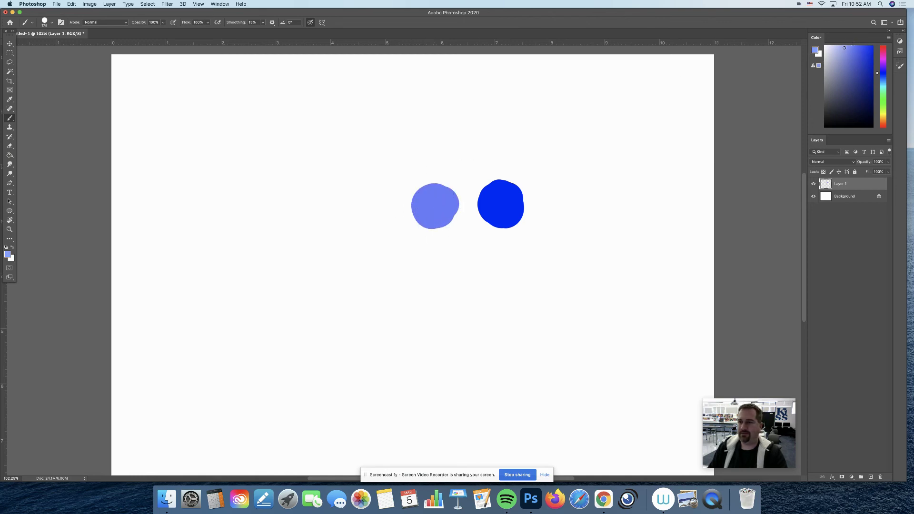
pyautogui.moveTo(362, 211)
pyautogui.mouseDown()
pyautogui.moveTo(372, 208)
pyautogui.moveTo(361, 213)
pyautogui.mouseUp()
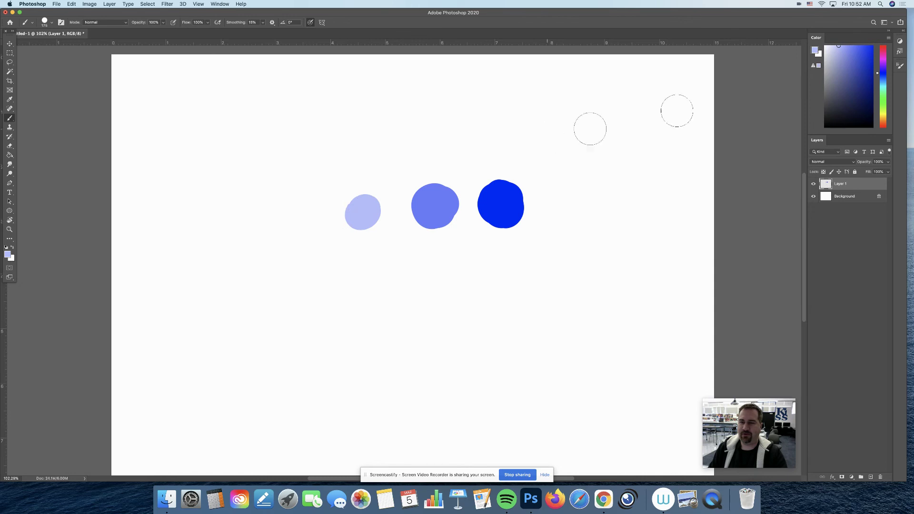
pyautogui.moveTo(827, 47); pyautogui.dragTo(825, 46)
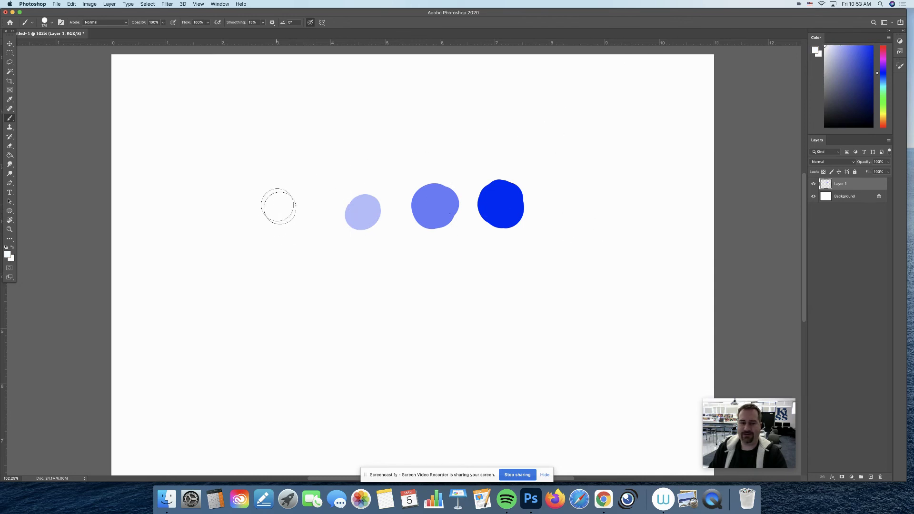
pyautogui.click(840, 54)
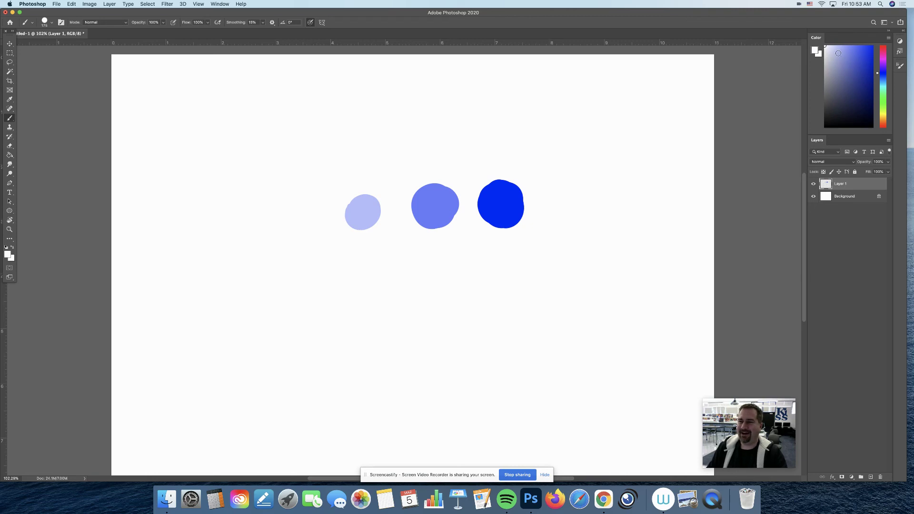
pyautogui.moveTo(829, 51); pyautogui.dragTo(853, 83)
# - Sample the medium blue dot and paint a column of three progressively darker shades of it beneath
pyautogui.keyDown('alt'); pyautogui.click(439, 195); pyautogui.keyUp('alt')
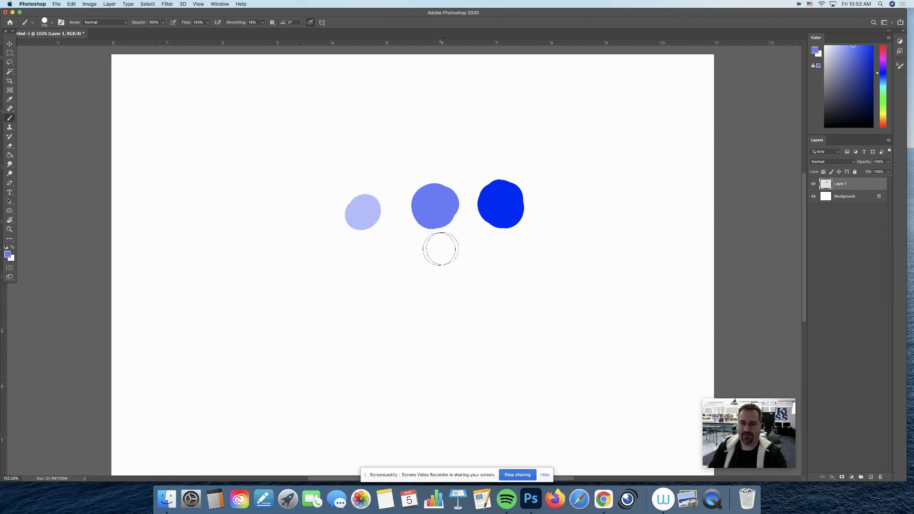
pyautogui.moveTo(855, 49); pyautogui.dragTo(860, 63)
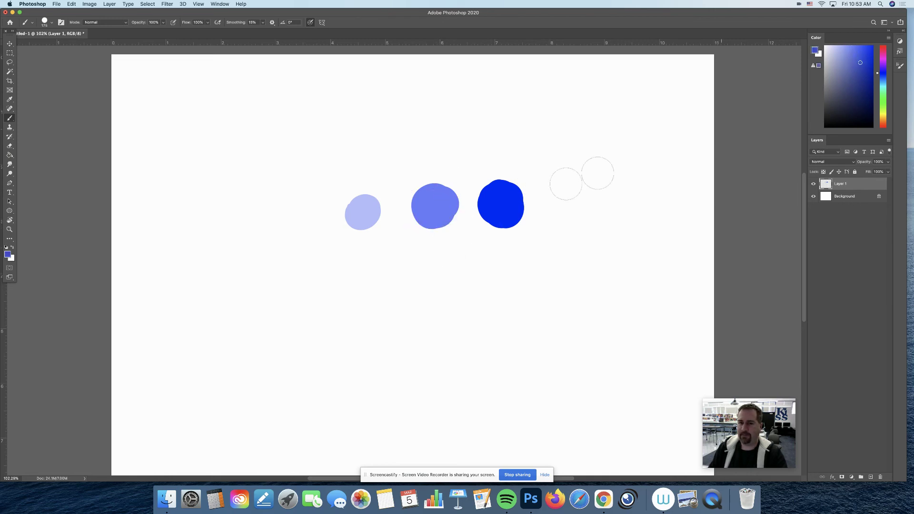
pyautogui.moveTo(438, 257); pyautogui.dragTo(437, 263)
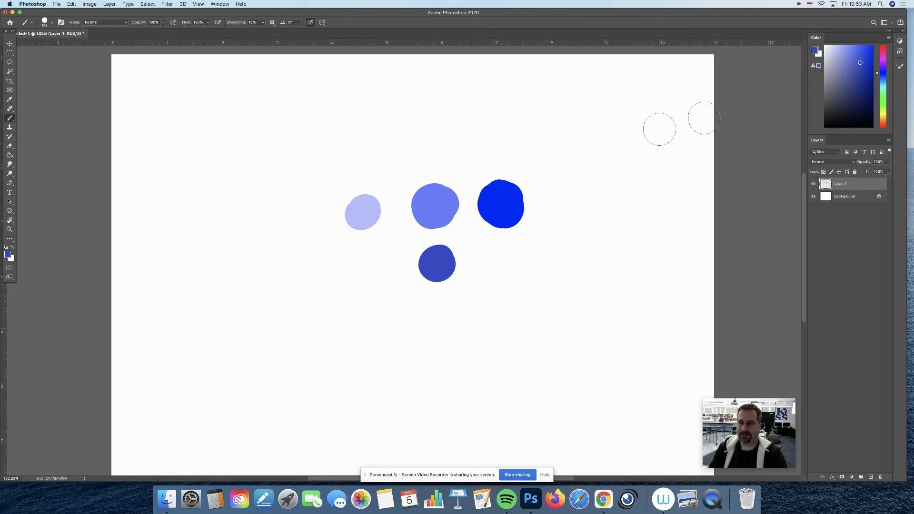
pyautogui.moveTo(854, 67); pyautogui.dragTo(862, 77)
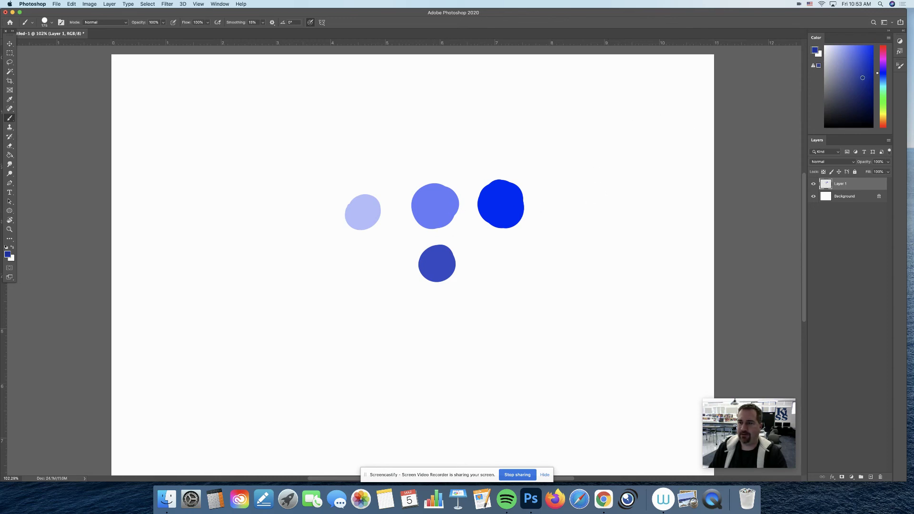
pyautogui.moveTo(434, 318); pyautogui.dragTo(439, 320)
pyautogui.moveTo(862, 87); pyautogui.dragTo(864, 104)
pyautogui.moveTo(433, 369); pyautogui.dragTo(435, 368)
# - Sample the pale blue dot and paint three progressively darker, muted blue dots in a column beneath it
pyautogui.keyDown('alt'); pyautogui.click(369, 212); pyautogui.keyUp('alt')
pyautogui.moveTo(837, 46); pyautogui.dragTo(845, 66)
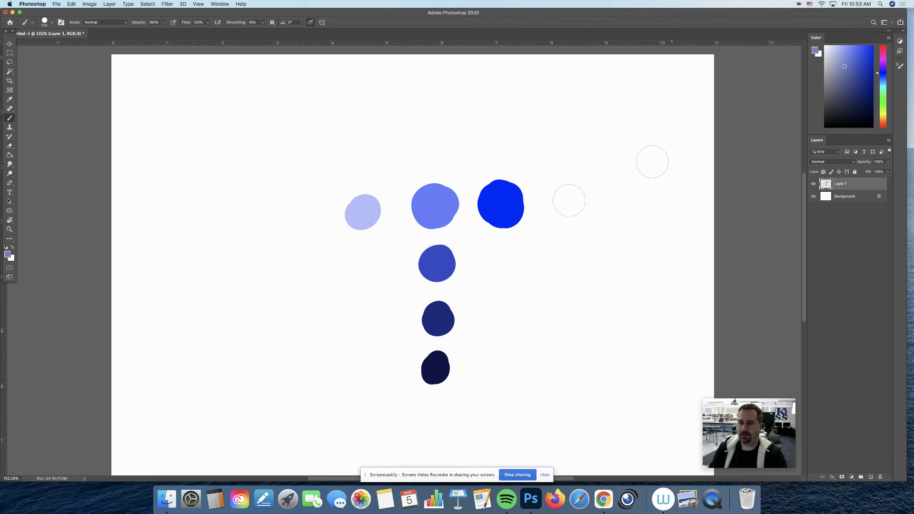
pyautogui.moveTo(364, 264); pyautogui.dragTo(361, 268)
pyautogui.click(847, 82)
pyautogui.moveTo(369, 318); pyautogui.dragTo(367, 322)
pyautogui.click(853, 103)
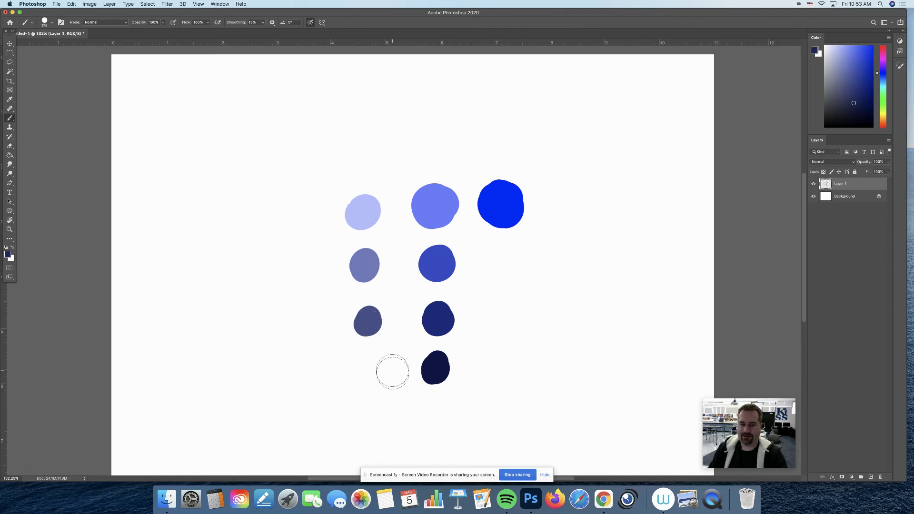
pyautogui.moveTo(373, 369); pyautogui.dragTo(371, 371)
# - Sample the pure blue dot and paint three darker dots beneath it, going from deep blue through navy to black
pyautogui.keyDown('alt'); pyautogui.click(503, 213); pyautogui.keyUp('alt')
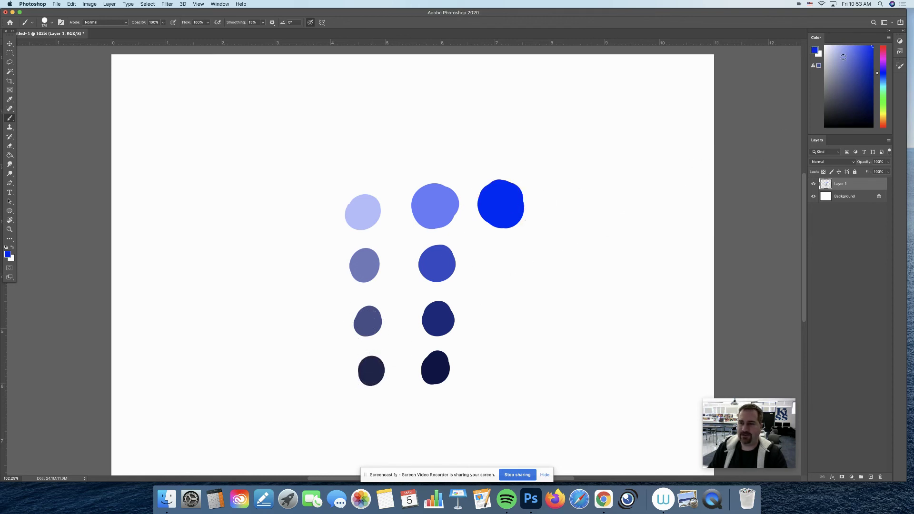
pyautogui.moveTo(870, 50); pyautogui.dragTo(873, 70)
pyautogui.click(503, 268)
pyautogui.click(872, 92)
pyautogui.click(498, 328)
pyautogui.click(874, 125)
pyautogui.click(500, 370)
pyautogui.press('z')
pyautogui.press('b')
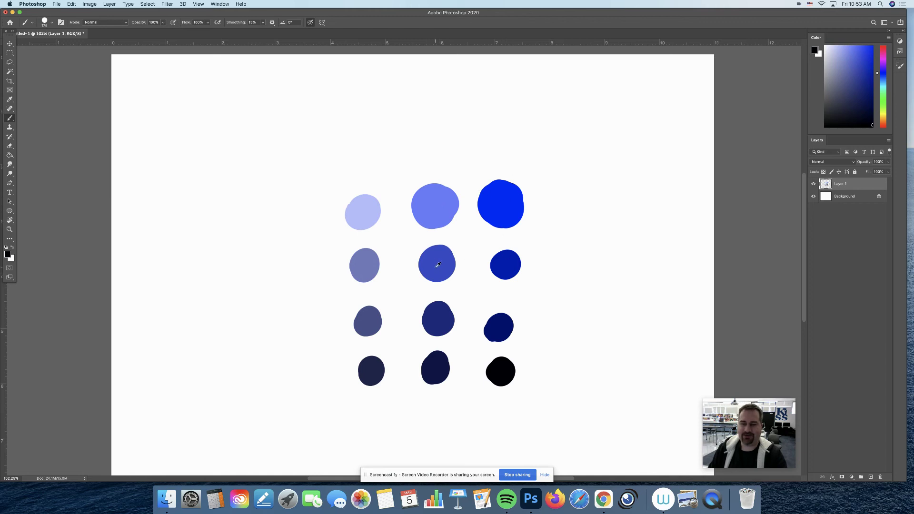
# - Sample colours from dots in the grid and paint greyish-blue, medium blue, pure blue and navy patches around it
pyautogui.click(863, 77)
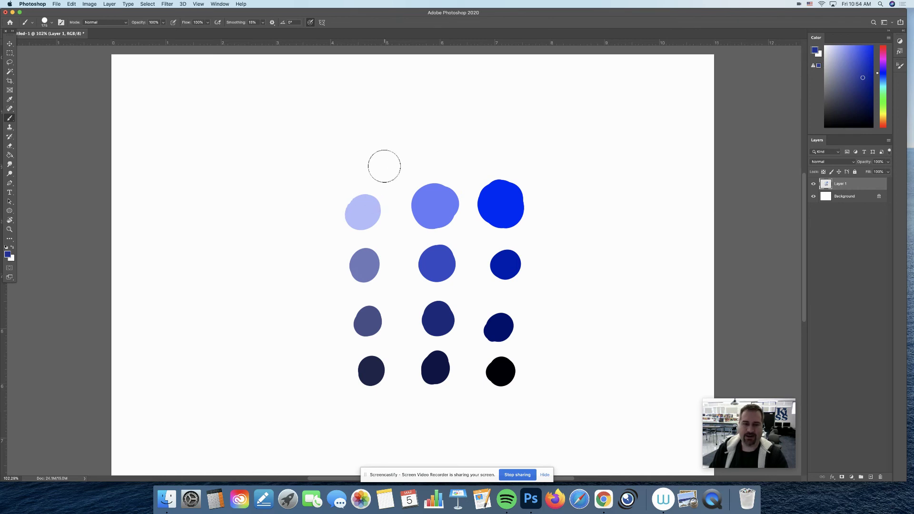
pyautogui.keyDown('alt'); pyautogui.click(371, 209); pyautogui.keyUp('alt')
pyautogui.moveTo(371, 210)
pyautogui.mouseDown()
pyautogui.moveTo(368, 202)
pyautogui.moveTo(501, 200)
pyautogui.moveTo(497, 209)
pyautogui.moveTo(366, 209)
pyautogui.mouseUp()
pyautogui.moveTo(257, 182); pyautogui.dragTo(272, 171)
pyautogui.keyDown('alt'); pyautogui.click(433, 257); pyautogui.keyUp('alt')
pyautogui.moveTo(388, 116); pyautogui.dragTo(450, 122)
pyautogui.keyDown('alt'); pyautogui.click(505, 207); pyautogui.keyUp('alt')
pyautogui.moveTo(522, 98)
pyautogui.mouseDown()
pyautogui.moveTo(561, 124)
pyautogui.moveTo(579, 119)
pyautogui.mouseUp()
pyautogui.keyDown('alt'); pyautogui.click(508, 323); pyautogui.keyUp('alt')
pyautogui.moveTo(608, 202); pyautogui.dragTo(629, 235)
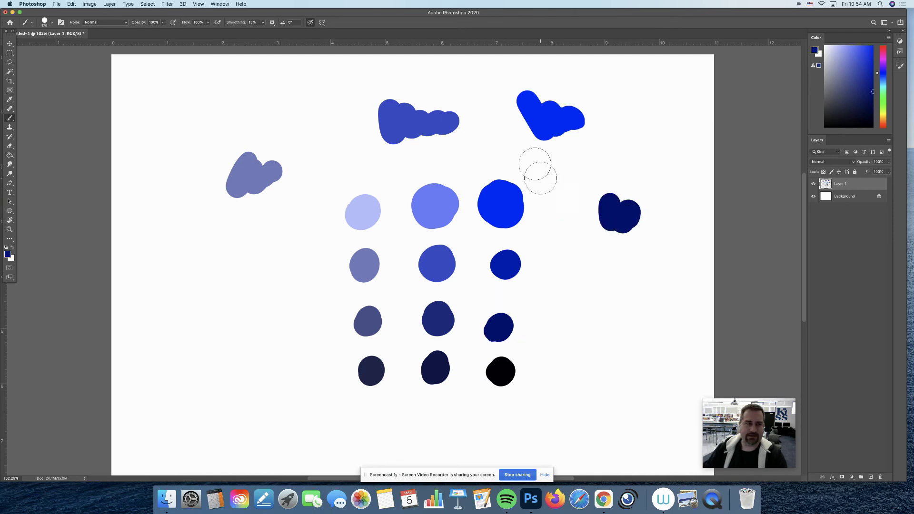
# - Open oloryn.psd from the desktop and examine the shading on the portrait's face up close
pyautogui.click(13, 13)
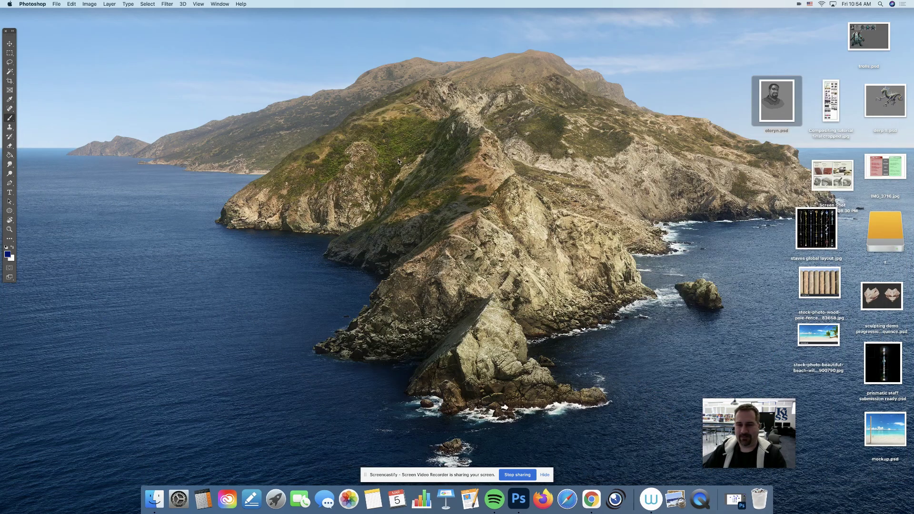
pyautogui.doubleClick(780, 102)
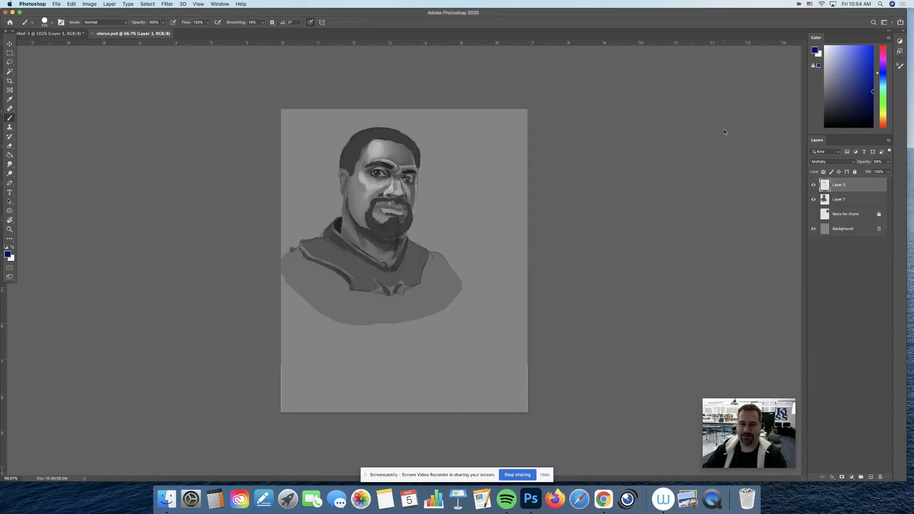
pyautogui.press('z')
pyautogui.moveTo(389, 174); pyautogui.dragTo(347, 162)
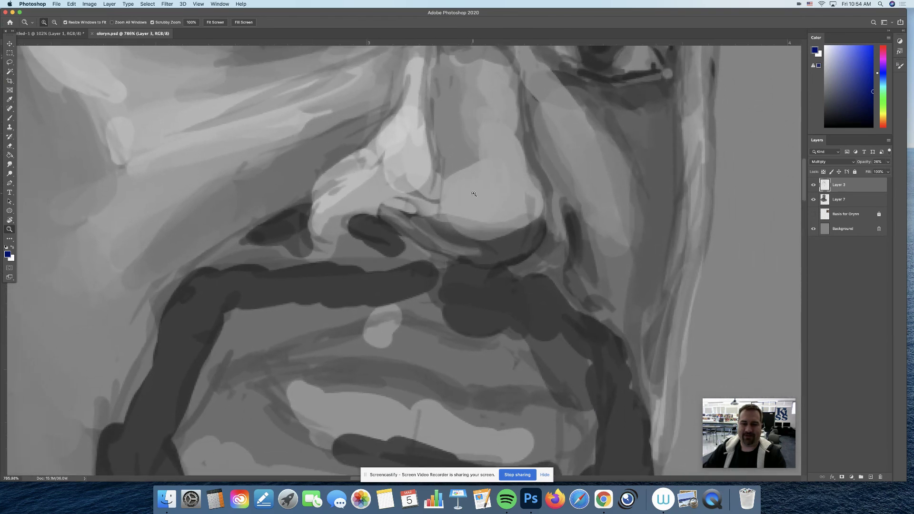
pyautogui.moveTo(475, 194); pyautogui.dragTo(464, 197)
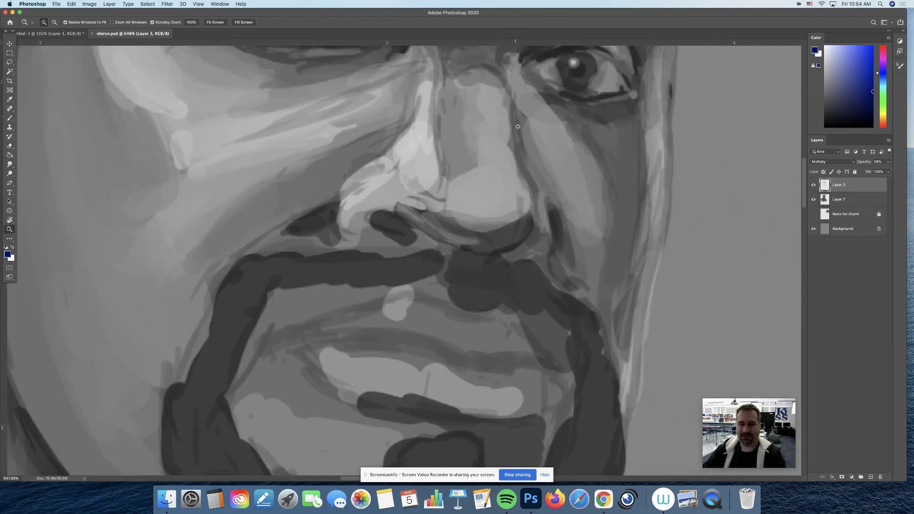
pyautogui.moveTo(437, 317); pyautogui.dragTo(404, 315)
pyautogui.moveTo(436, 271); pyautogui.dragTo(423, 270)
pyautogui.moveTo(435, 269)
pyautogui.mouseDown()
pyautogui.moveTo(460, 259)
pyautogui.moveTo(447, 262)
pyautogui.mouseUp()
# - Activate the Brush tool, shrink the brush considerably, and sample grey tones from the portrait's cheek
pyautogui.press('b')
pyautogui.press('[')
pyautogui.press('[')
pyautogui.press('[')
pyautogui.press('[')
pyautogui.press('[')
pyautogui.press('[')
pyautogui.press('[')
pyautogui.press('[')
pyautogui.press('[')
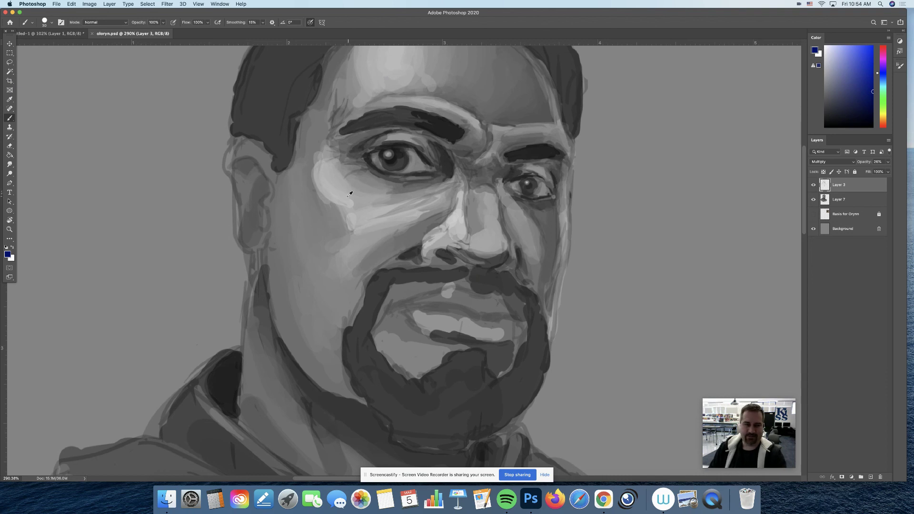
pyautogui.keyDown('alt'); pyautogui.click(327, 197); pyautogui.keyUp('alt')
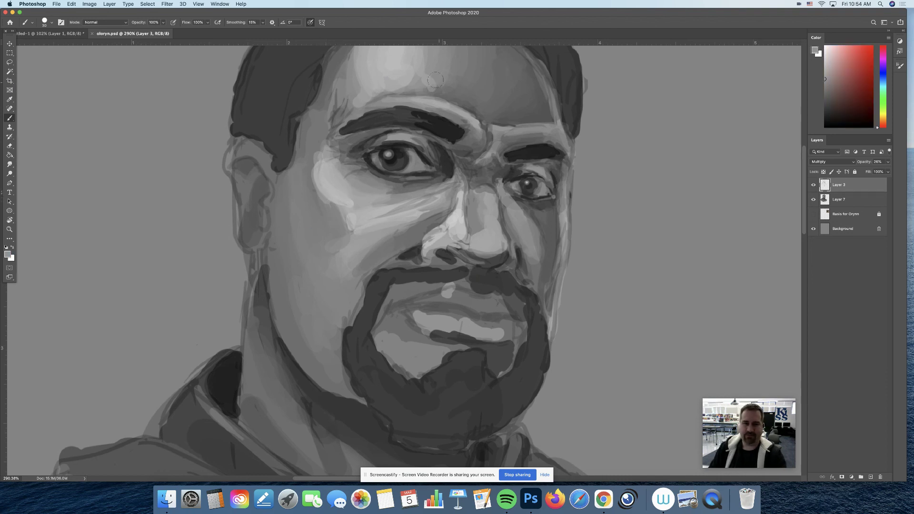
pyautogui.keyDown('alt'); pyautogui.click(361, 217); pyautogui.keyUp('alt')
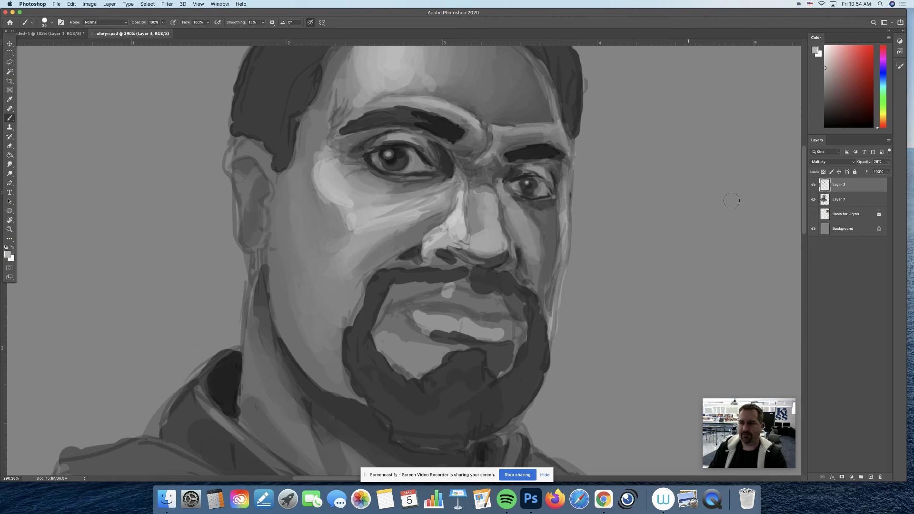
# - Select Layer 7, try a full-opacity light grey stroke on the outer cheek, and undo it
pyautogui.click(846, 202)
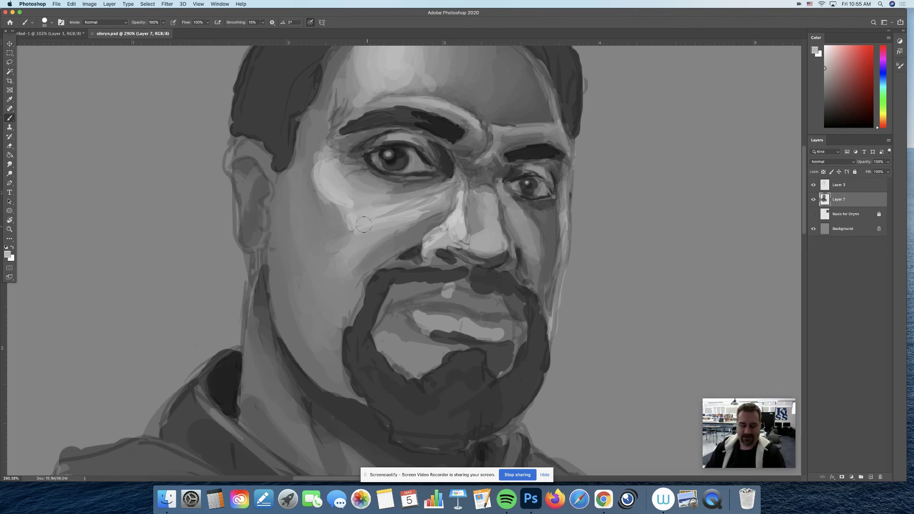
pyautogui.moveTo(303, 208)
pyautogui.mouseDown()
pyautogui.moveTo(295, 208)
pyautogui.moveTo(309, 205)
pyautogui.mouseUp()
pyautogui.press('super+z')
pyautogui.press('z')
pyautogui.press('super+z')
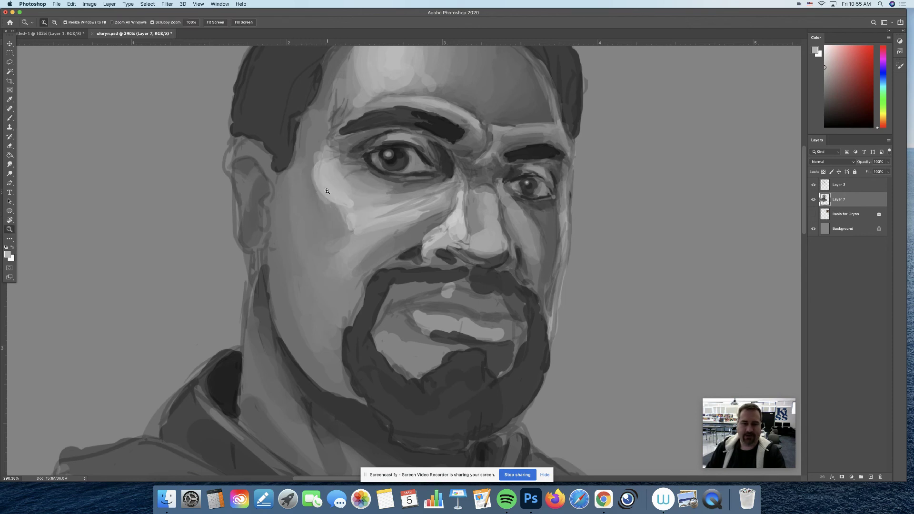
# - Set the brush opacity to 40% and blend the outer edge of the cheek highlight using sampled light and mid greys
pyautogui.press('b')
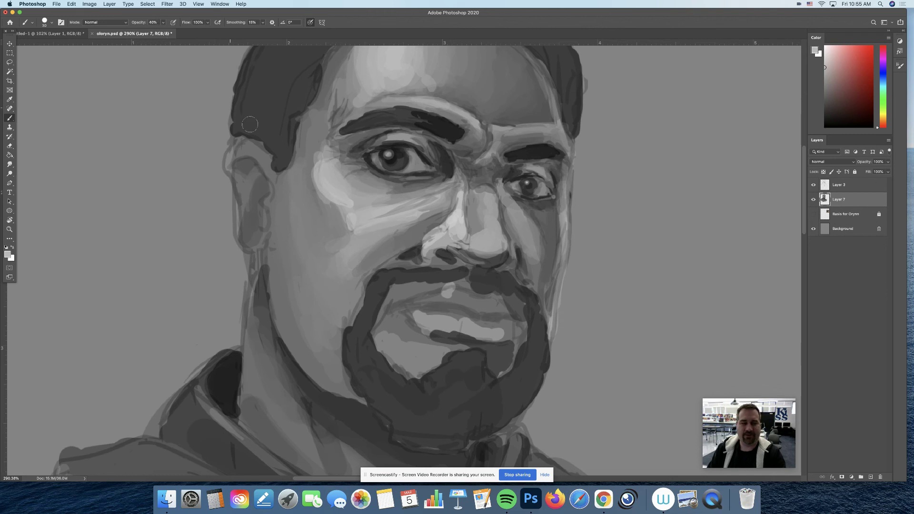
pyautogui.keyDown('alt'); pyautogui.click(330, 189); pyautogui.keyUp('alt')
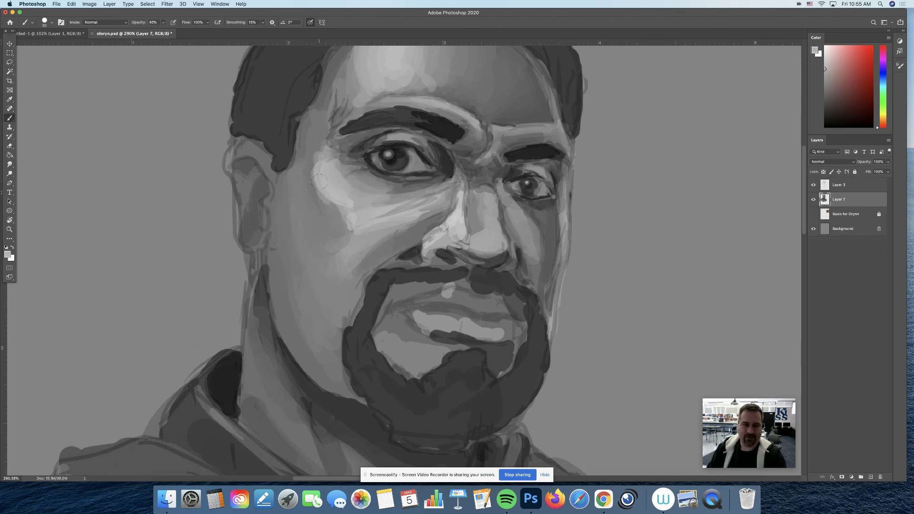
pyautogui.moveTo(314, 177)
pyautogui.mouseDown()
pyautogui.moveTo(332, 210)
pyautogui.moveTo(442, 202)
pyautogui.moveTo(451, 214)
pyautogui.moveTo(437, 218)
pyautogui.mouseUp()
pyautogui.press('z')
pyautogui.press('b')
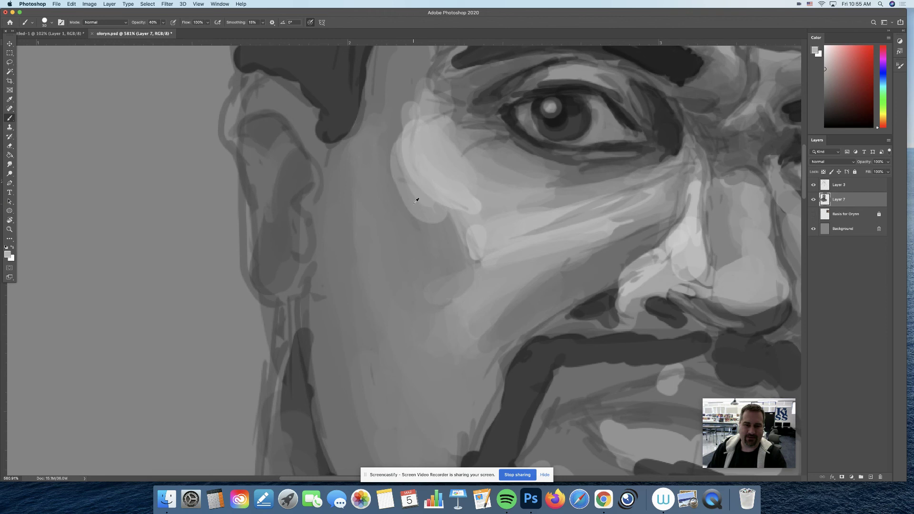
pyautogui.keyDown('alt'); pyautogui.click(419, 205); pyautogui.keyUp('alt')
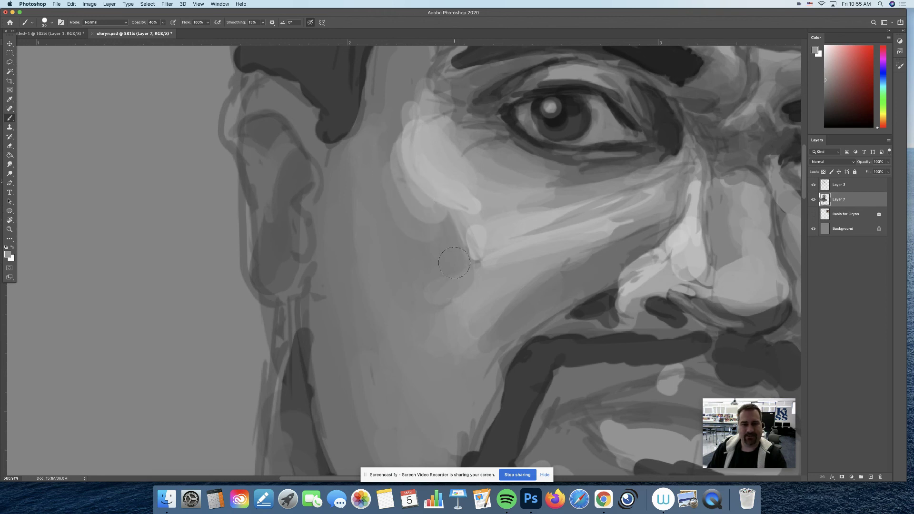
pyautogui.keyDown('alt'); pyautogui.click(412, 225); pyautogui.keyUp('alt')
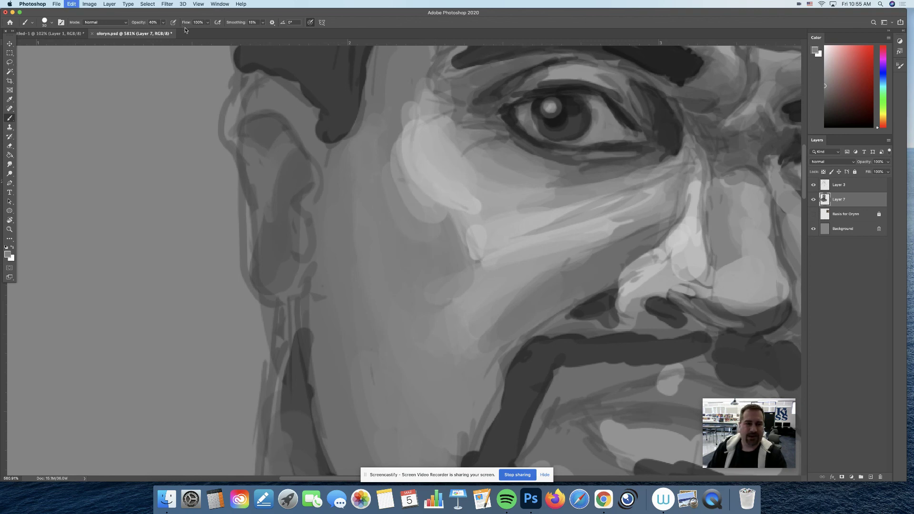
# - Lower the brush opacity to 17% and soften the cheek highlight's edge with greys sampled from both sides of it
pyautogui.moveTo(164, 25); pyautogui.dragTo(156, 32)
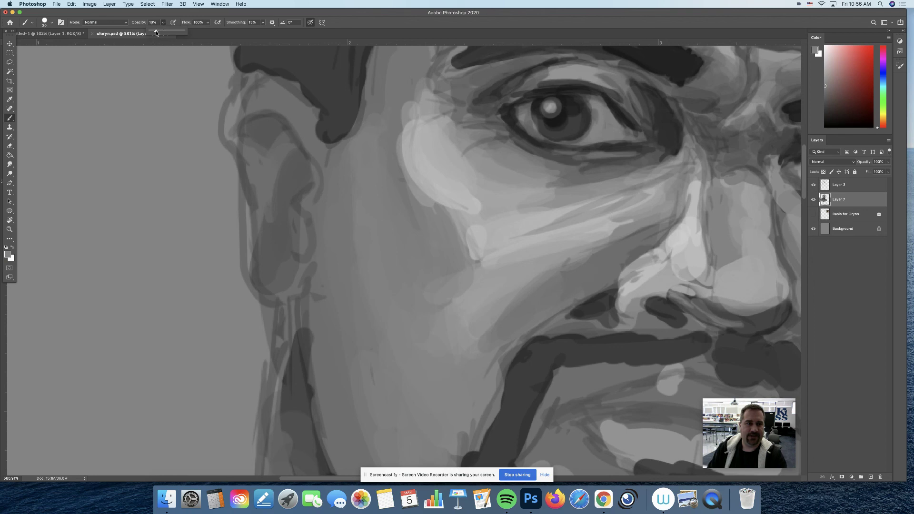
pyautogui.keyDown('alt'); pyautogui.click(421, 180); pyautogui.keyUp('alt')
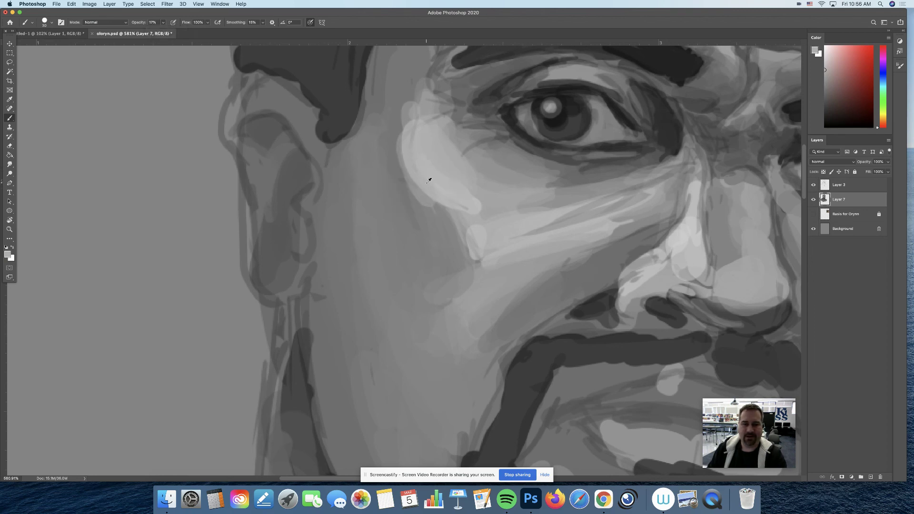
pyautogui.keyDown('alt'); pyautogui.click(429, 180); pyautogui.keyUp('alt')
pyautogui.moveTo(414, 138)
pyautogui.mouseDown()
pyautogui.moveTo(419, 181)
pyautogui.moveTo(460, 200)
pyautogui.mouseUp()
pyautogui.click(469, 247)
pyautogui.keyDown('alt'); pyautogui.click(429, 179); pyautogui.keyUp('alt')
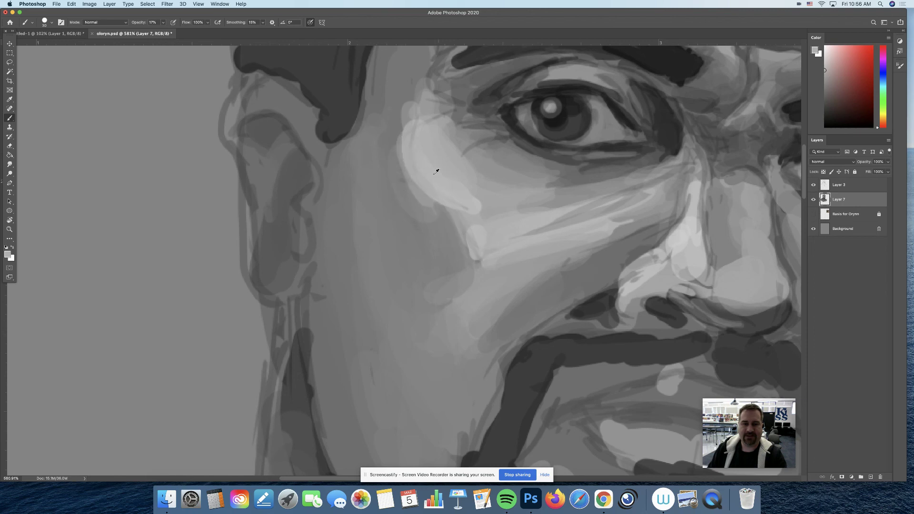
pyautogui.keyDown('alt'); pyautogui.click(409, 199); pyautogui.keyUp('alt')
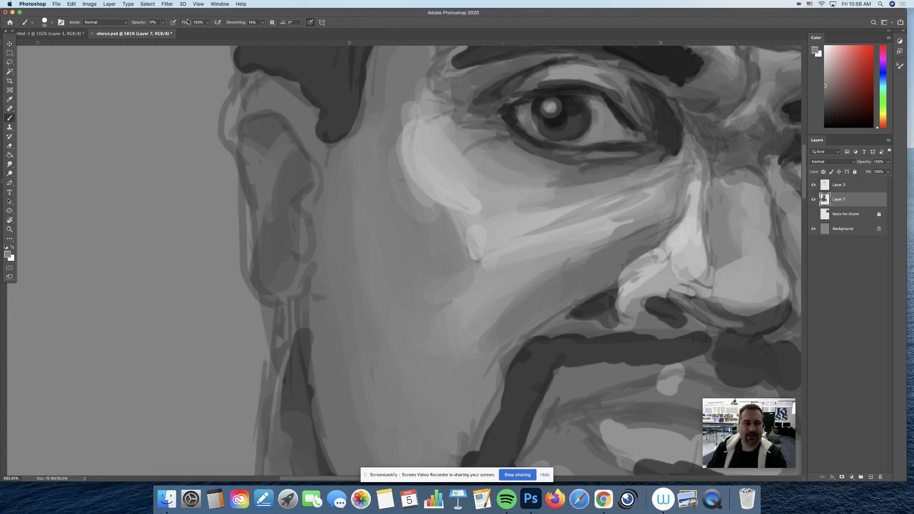
# - Raise the brush opacity to 37%
pyautogui.click(163, 22)
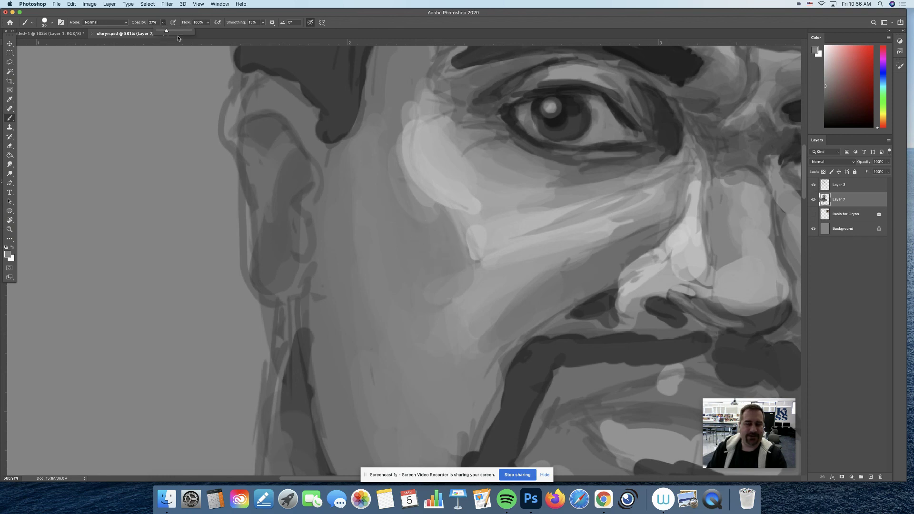
pyautogui.moveTo(169, 32); pyautogui.dragTo(170, 32)
pyautogui.click(371, 18)
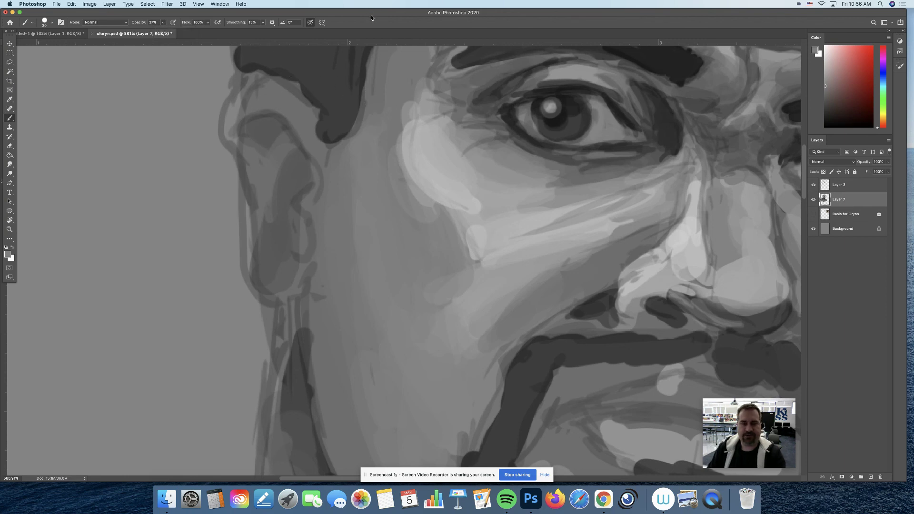
# - Soften the outer edge of the cheek highlight by alternately sampling and painting light and mid greys at 37% opacity
pyautogui.keyDown('alt'); pyautogui.click(432, 183); pyautogui.keyUp('alt')
pyautogui.moveTo(434, 200)
pyautogui.mouseDown()
pyautogui.moveTo(402, 185)
pyautogui.moveTo(416, 210)
pyautogui.mouseUp()
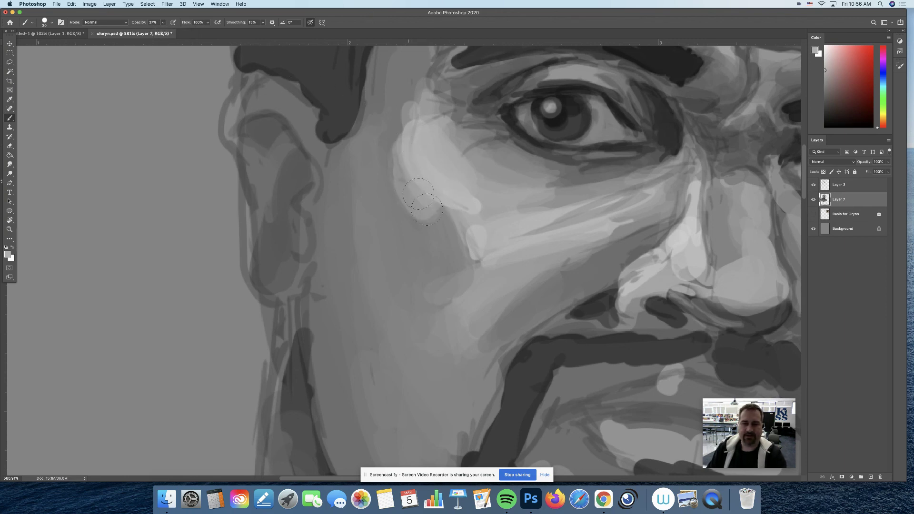
pyautogui.keyDown('alt'); pyautogui.click(412, 186); pyautogui.keyUp('alt')
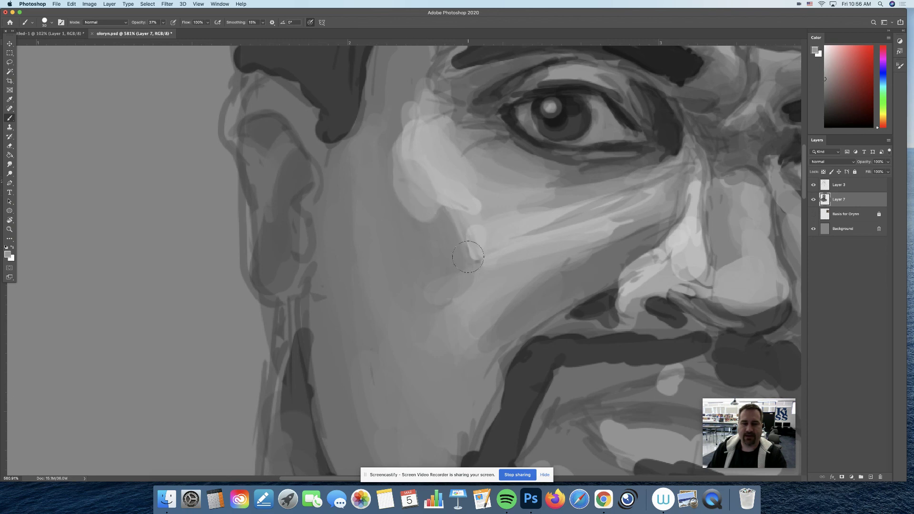
pyautogui.keyDown('alt'); pyautogui.click(424, 177); pyautogui.keyUp('alt')
pyautogui.keyDown('alt'); pyautogui.click(429, 151); pyautogui.keyUp('alt')
pyautogui.moveTo(411, 151)
pyautogui.mouseDown()
pyautogui.moveTo(418, 188)
pyautogui.moveTo(410, 211)
pyautogui.mouseUp()
pyautogui.keyDown('alt'); pyautogui.click(420, 191); pyautogui.keyUp('alt')
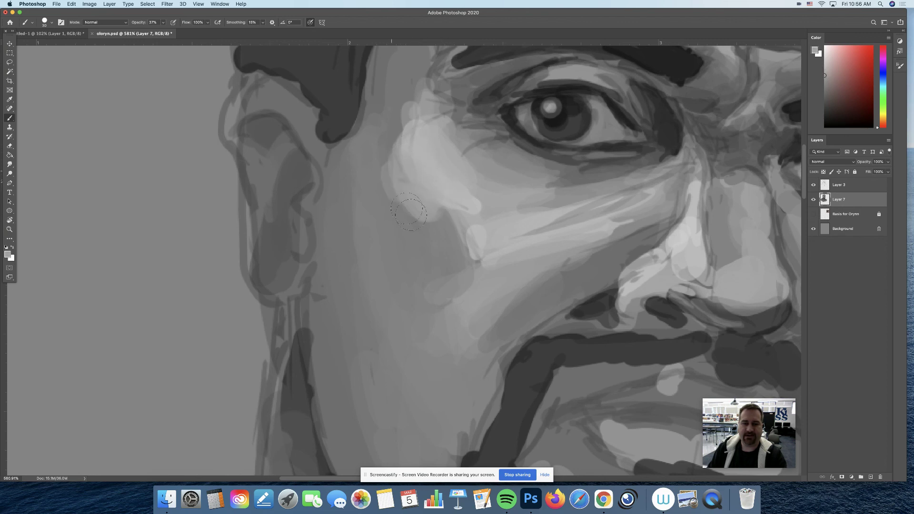
pyautogui.keyDown('alt'); pyautogui.click(421, 223); pyautogui.keyUp('alt')
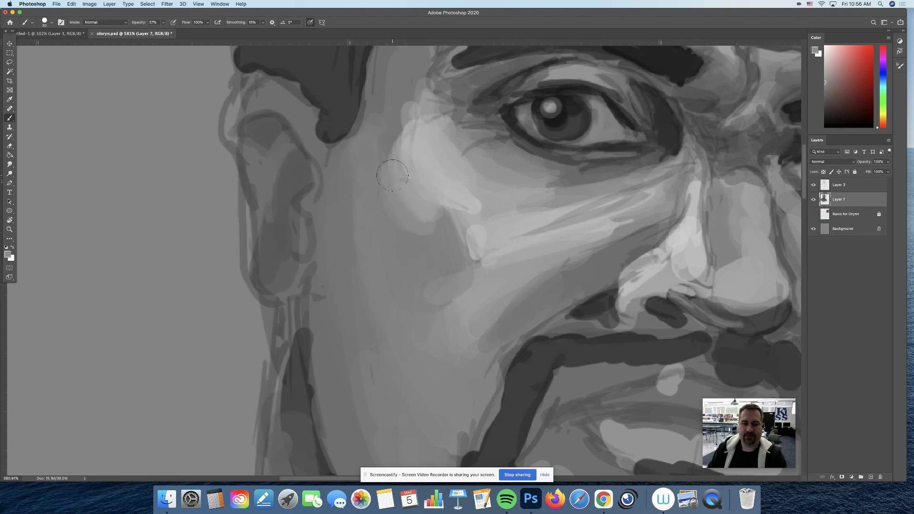
pyautogui.keyDown('alt'); pyautogui.click(416, 187); pyautogui.keyUp('alt')
# - Review the cheek against the whole portrait and undo the recent blending strokes on its highlight
pyautogui.press('z')
pyautogui.moveTo(447, 285); pyautogui.dragTo(420, 286)
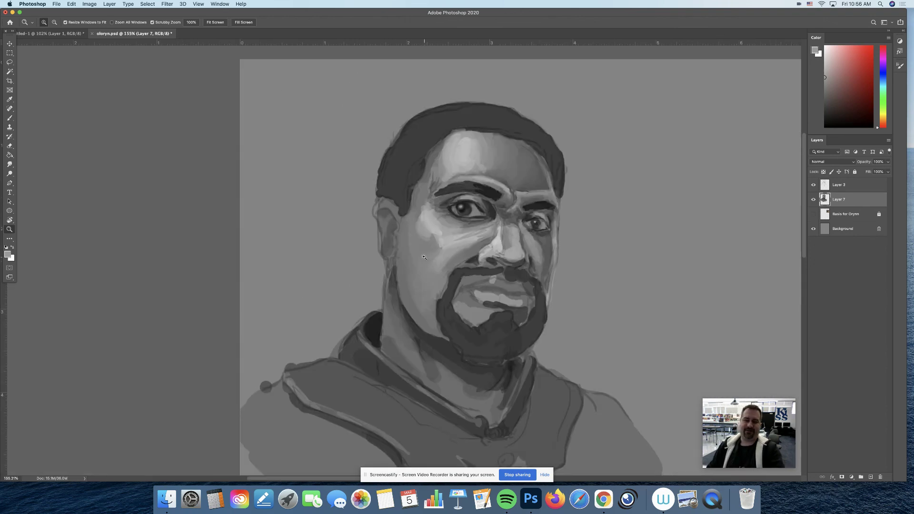
pyautogui.click(427, 240)
pyautogui.moveTo(444, 260); pyautogui.dragTo(373, 232)
pyautogui.press('b')
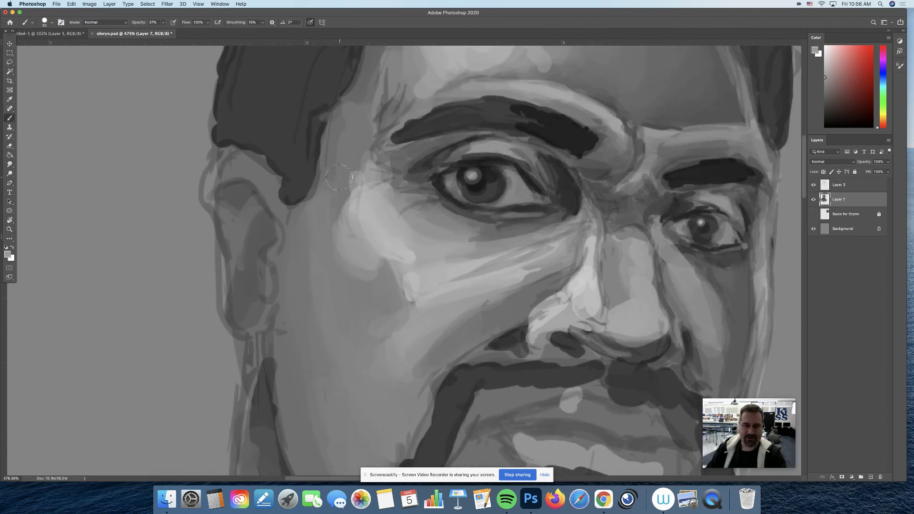
pyautogui.press('super+z')
pyautogui.press('super+z')
pyautogui.press('super+z')
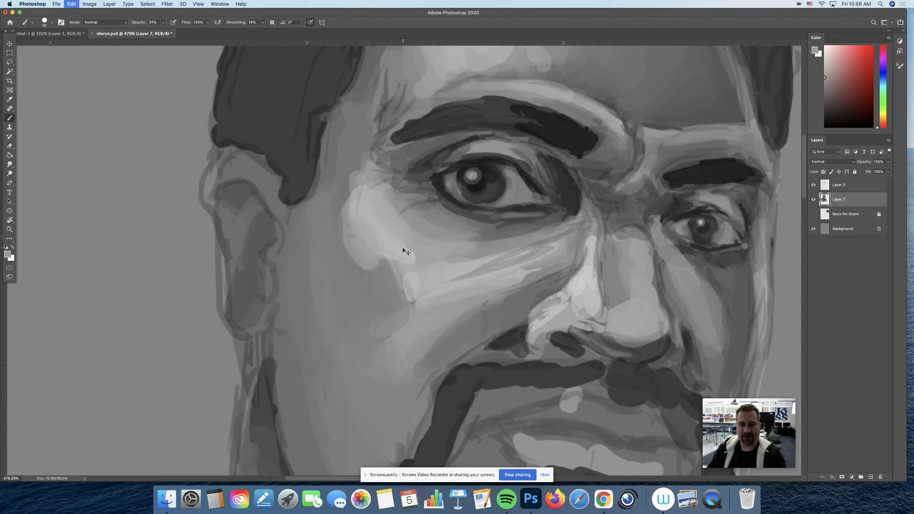
pyautogui.press('super+z')
pyautogui.press('super+z')
# - Blend the cheek highlight into the side of the face with greys sampled around the cheekbone
pyautogui.press('z')
pyautogui.keyDown('alt'); pyautogui.click(402, 248); pyautogui.keyUp('alt')
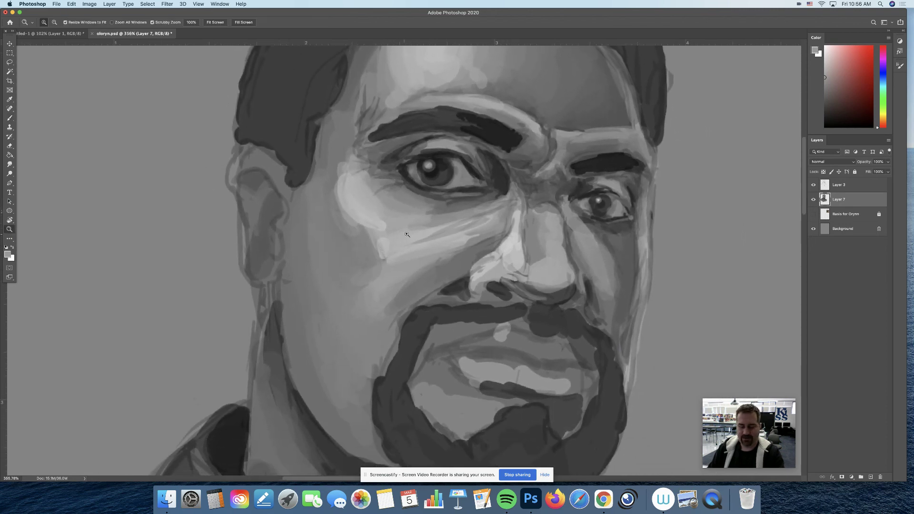
pyautogui.keyDown('alt'); pyautogui.click(423, 248); pyautogui.keyUp('alt')
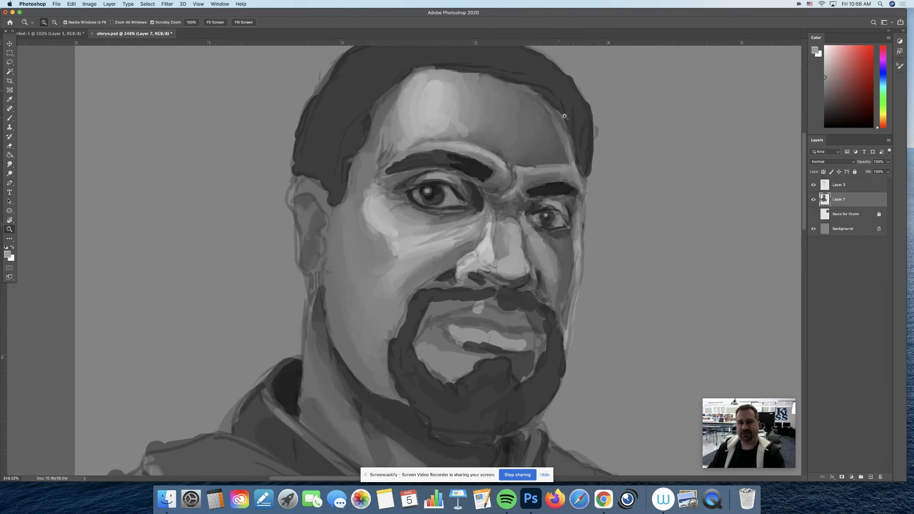
pyautogui.keyDown('alt'); pyautogui.click(484, 212); pyautogui.keyUp('alt')
pyautogui.press('b')
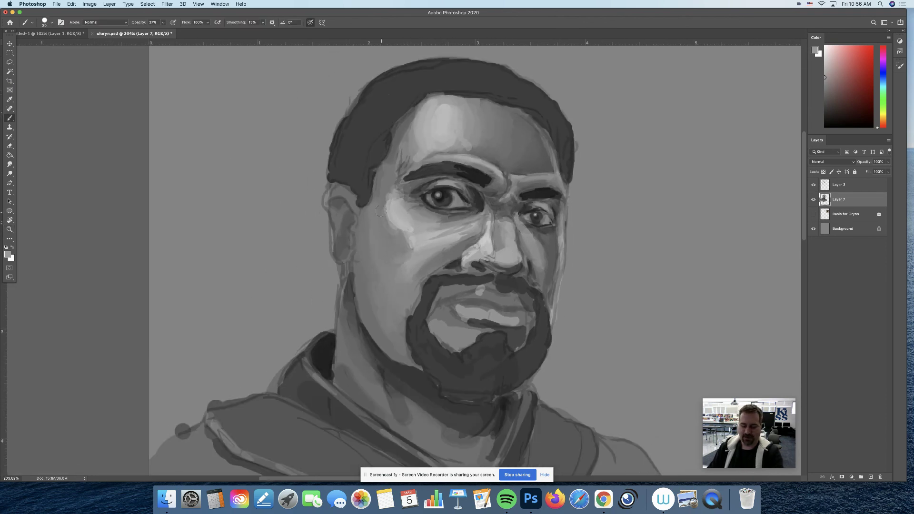
pyautogui.keyDown('alt'); pyautogui.click(404, 225); pyautogui.keyUp('alt')
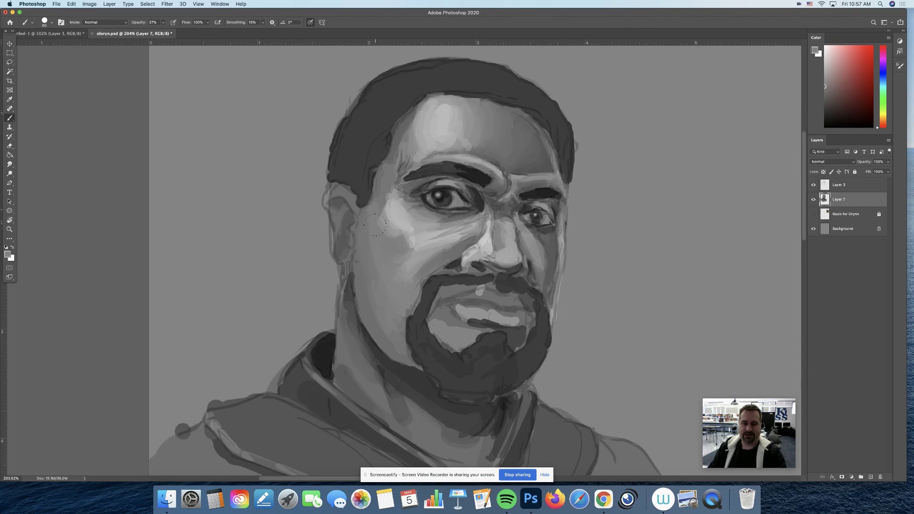
pyautogui.keyDown('alt'); pyautogui.click(414, 242); pyautogui.keyUp('alt')
pyautogui.keyDown('alt'); pyautogui.click(395, 215); pyautogui.keyUp('alt')
# - Adjust the brush opacity and continue smoothing the cheek highlight with greys sampled from both sides of its edge
pyautogui.click(165, 23)
pyautogui.moveTo(163, 31); pyautogui.dragTo(158, 31)
pyautogui.keyDown('alt'); pyautogui.click(391, 221); pyautogui.keyUp('alt')
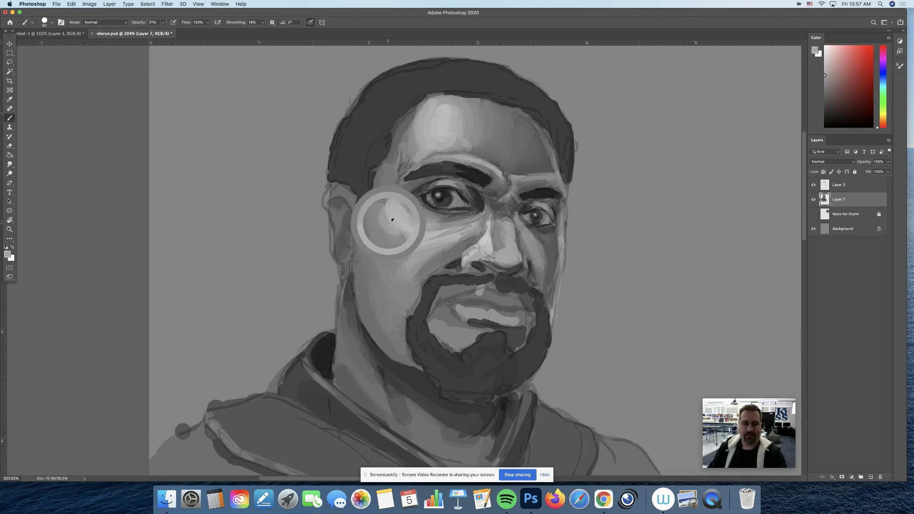
pyautogui.keyDown('alt'); pyautogui.click(372, 215); pyautogui.keyUp('alt')
pyautogui.keyDown('alt'); pyautogui.click(388, 218); pyautogui.keyUp('alt')
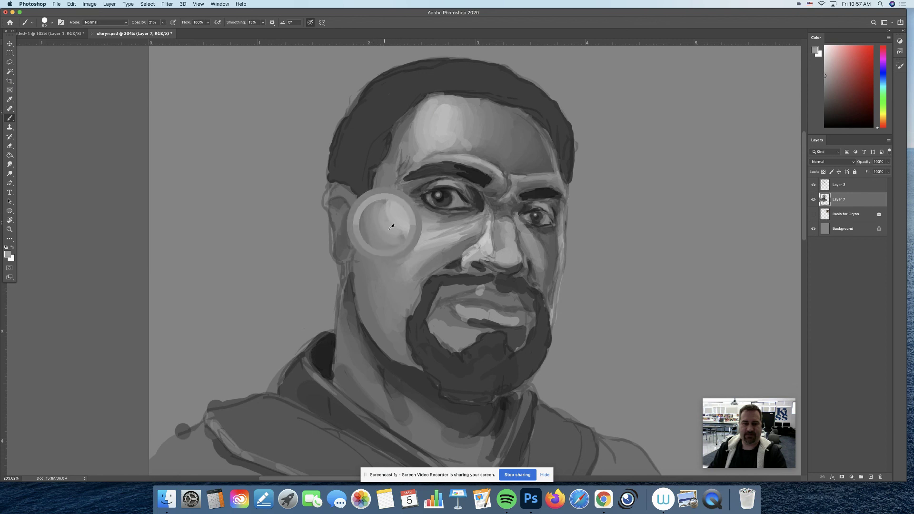
pyautogui.click(207, 23)
pyautogui.click(393, 228)
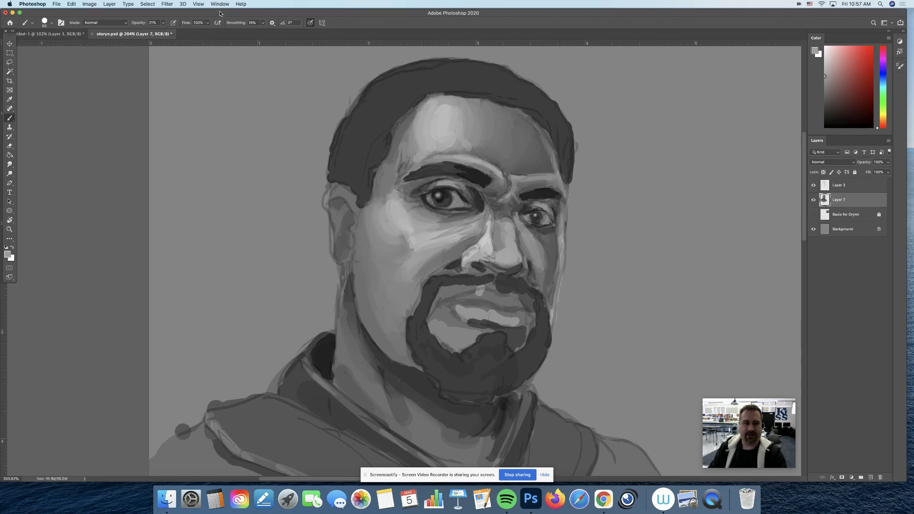
pyautogui.keyDown('alt'); pyautogui.click(393, 229); pyautogui.keyUp('alt')
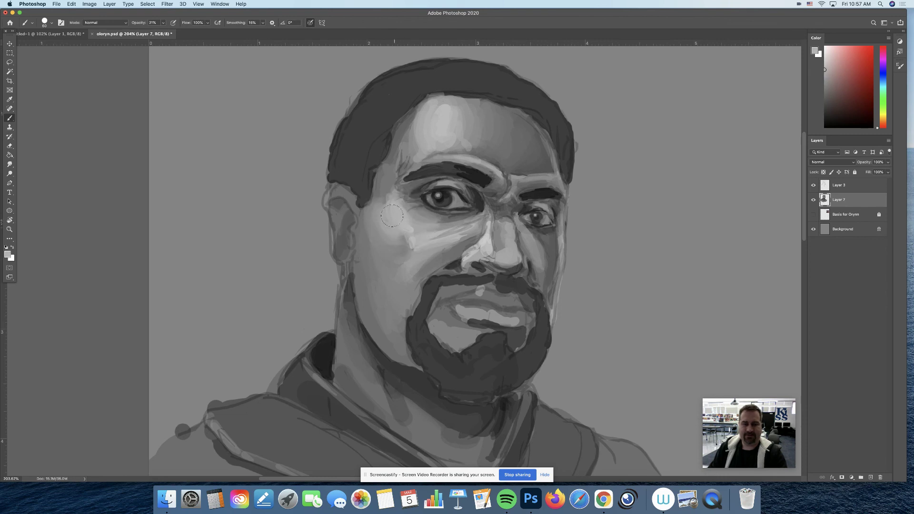
# - Set the brush flow to 48% and blend the tones from the temple down the cheekbone using sampled greys
pyautogui.click(207, 23)
pyautogui.moveTo(205, 32); pyautogui.dragTo(190, 32)
pyautogui.keyDown('alt'); pyautogui.click(389, 190); pyautogui.keyUp('alt')
pyautogui.moveTo(389, 190); pyautogui.dragTo(401, 220)
pyautogui.keyDown('alt'); pyautogui.click(403, 231); pyautogui.keyUp('alt')
pyautogui.keyDown('alt'); pyautogui.click(388, 224); pyautogui.keyUp('alt')
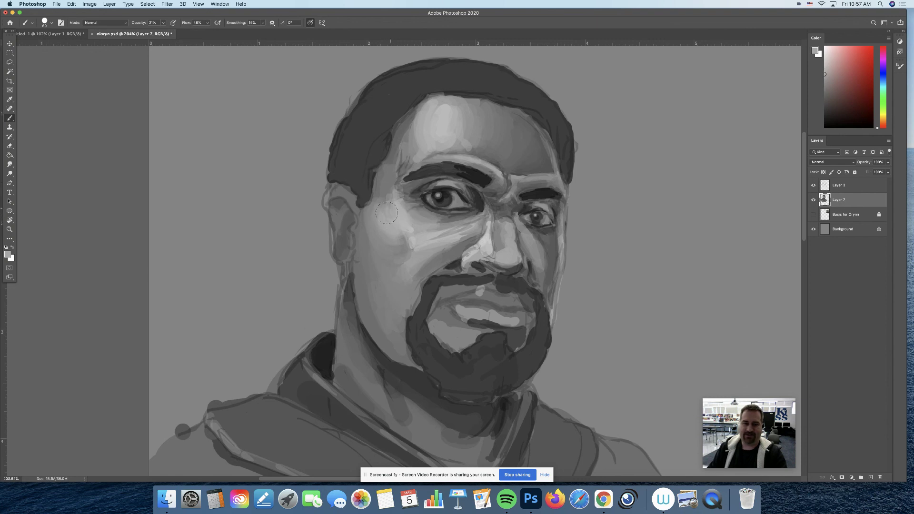
pyautogui.keyDown('alt'); pyautogui.click(401, 236); pyautogui.keyUp('alt')
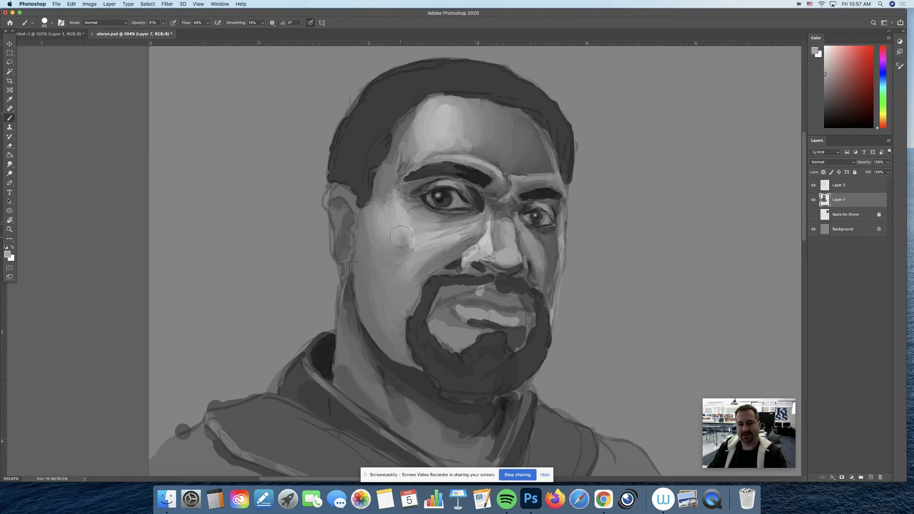
# - Set the brush flow and opacity back to 100% and turn on pressure-controlled opacity
pyautogui.click(207, 24)
pyautogui.click(227, 31)
pyautogui.click(165, 24)
pyautogui.click(189, 32)
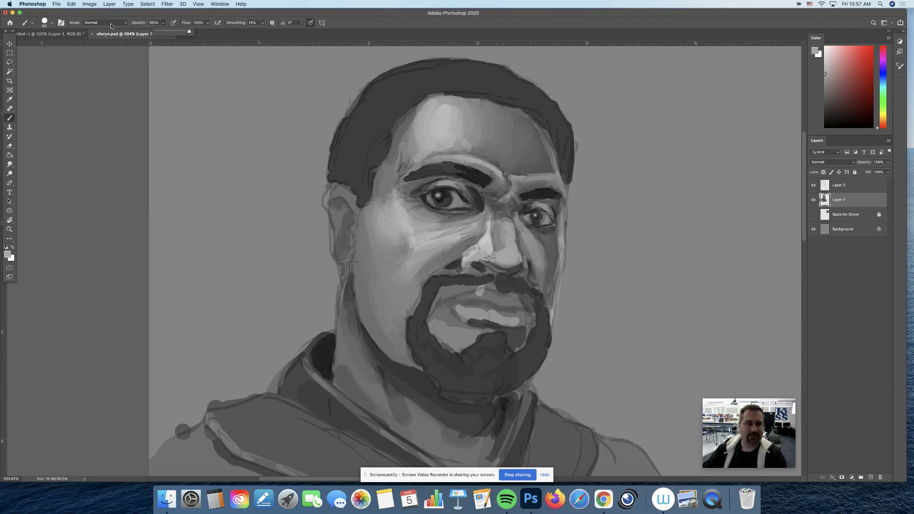
pyautogui.click(174, 22)
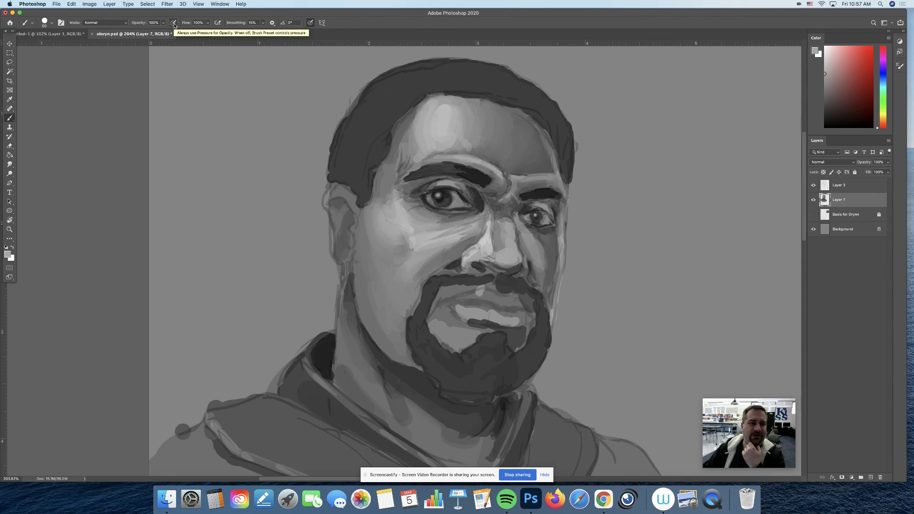
pyautogui.click(173, 23)
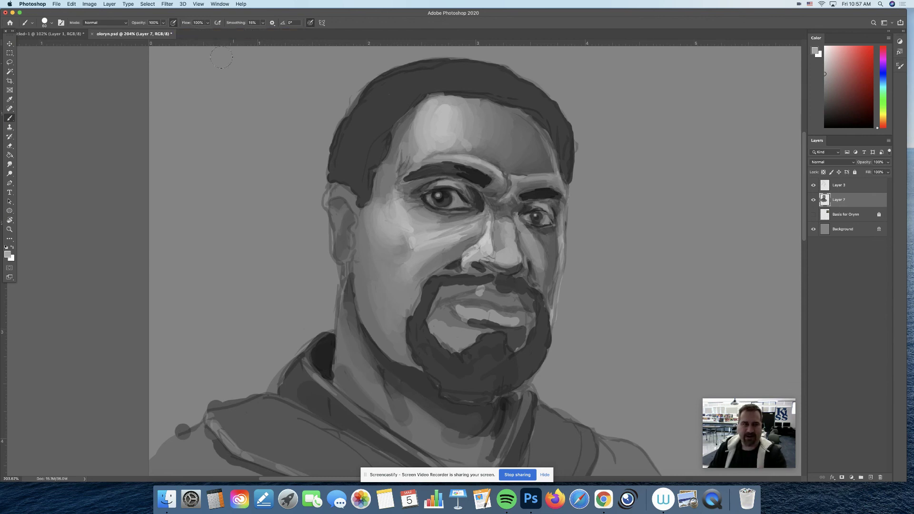
# - Paint a winding test stroke beside the head in light grey sampled from the forehead, undo it, and turn off pressure-controlled size
pyautogui.keyDown('alt'); pyautogui.click(445, 137); pyautogui.keyUp('alt')
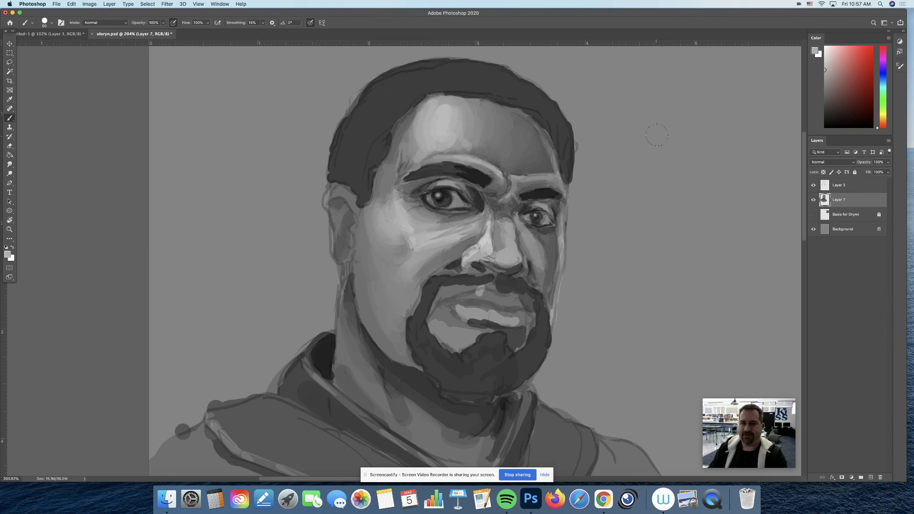
pyautogui.moveTo(652, 85)
pyautogui.mouseDown()
pyautogui.moveTo(637, 99)
pyautogui.moveTo(624, 155)
pyautogui.moveTo(657, 180)
pyautogui.moveTo(680, 235)
pyautogui.moveTo(630, 293)
pyautogui.moveTo(702, 329)
pyautogui.moveTo(709, 355)
pyautogui.mouseUp()
pyautogui.moveTo(715, 149); pyautogui.dragTo(721, 120)
pyautogui.press('cmd+z')
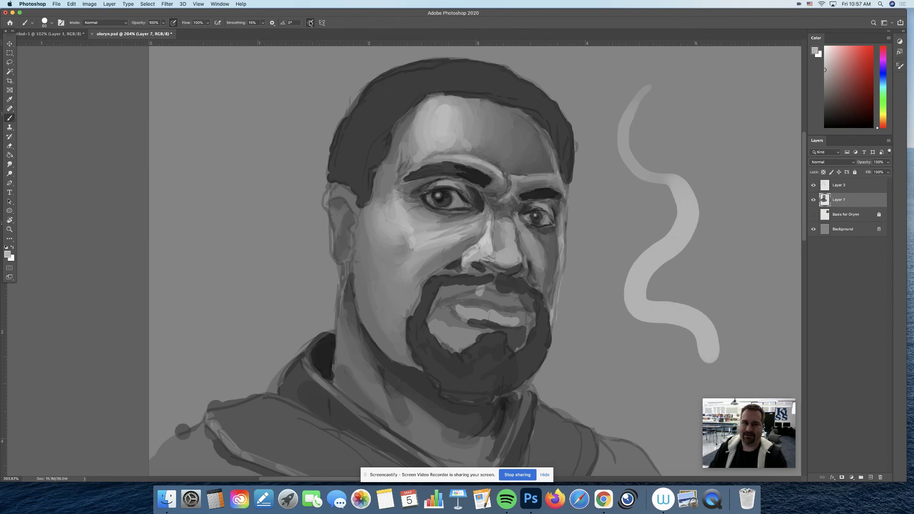
pyautogui.press('super+z')
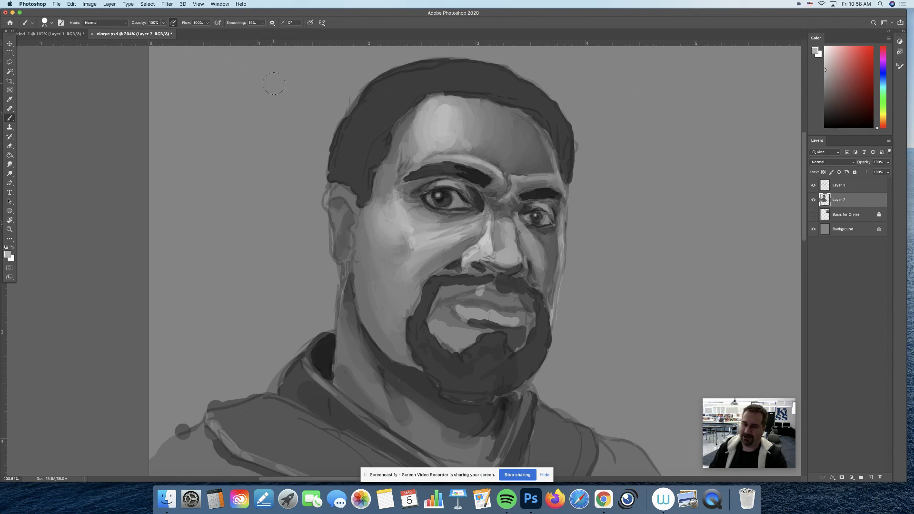
# - Paint curved test strokes of varying pressure on the empty background beside the ear side of the head, undoing all but the last
pyautogui.moveTo(279, 82); pyautogui.dragTo(244, 140)
pyautogui.press('super+z')
pyautogui.moveTo(271, 91); pyautogui.dragTo(247, 137)
pyautogui.press('super+z')
pyautogui.moveTo(280, 88)
pyautogui.mouseDown()
pyautogui.moveTo(259, 122)
pyautogui.moveTo(262, 155)
pyautogui.moveTo(286, 186)
pyautogui.moveTo(278, 219)
pyautogui.moveTo(225, 229)
pyautogui.moveTo(205, 249)
pyautogui.mouseUp()
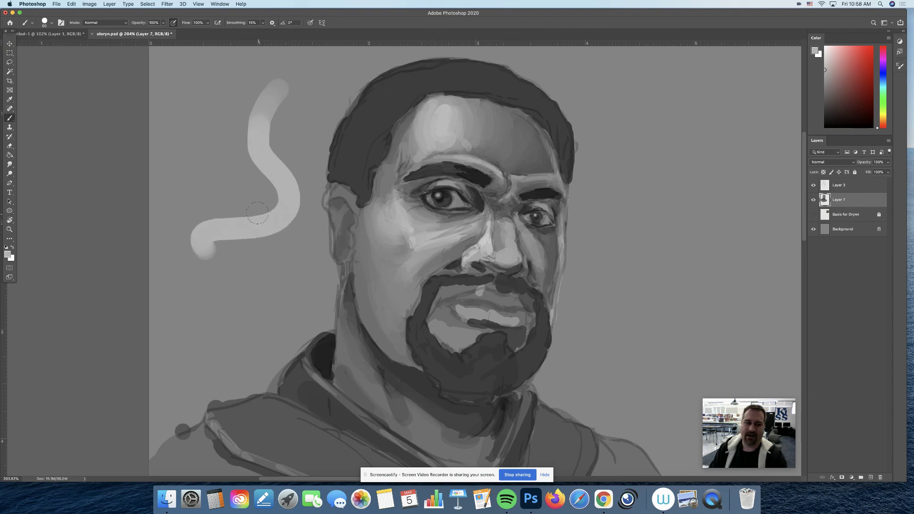
pyautogui.press('super+z')
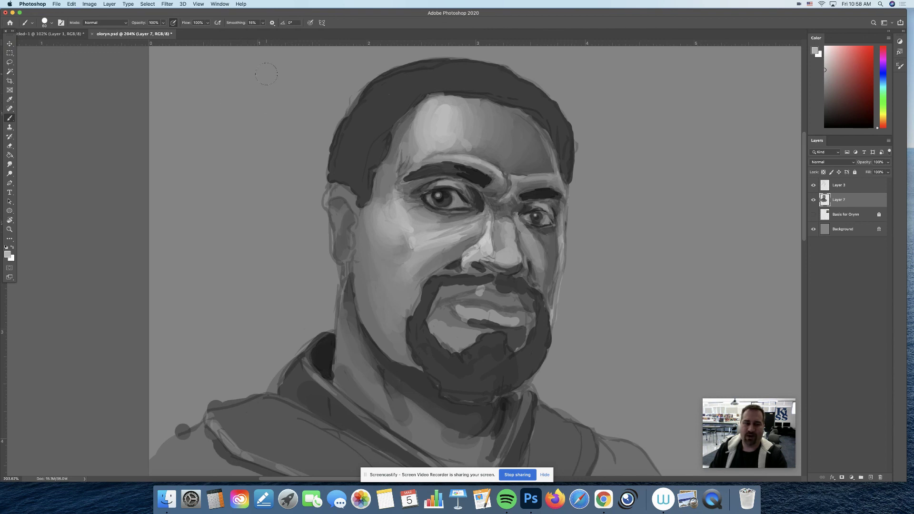
pyautogui.moveTo(278, 88)
pyautogui.mouseDown()
pyautogui.moveTo(250, 137)
pyautogui.moveTo(261, 185)
pyautogui.mouseUp()
# - Blend the cheek highlight with light grey strokes using pressure-controlled opacity
pyautogui.press('z')
pyautogui.moveTo(350, 198); pyautogui.dragTo(371, 211)
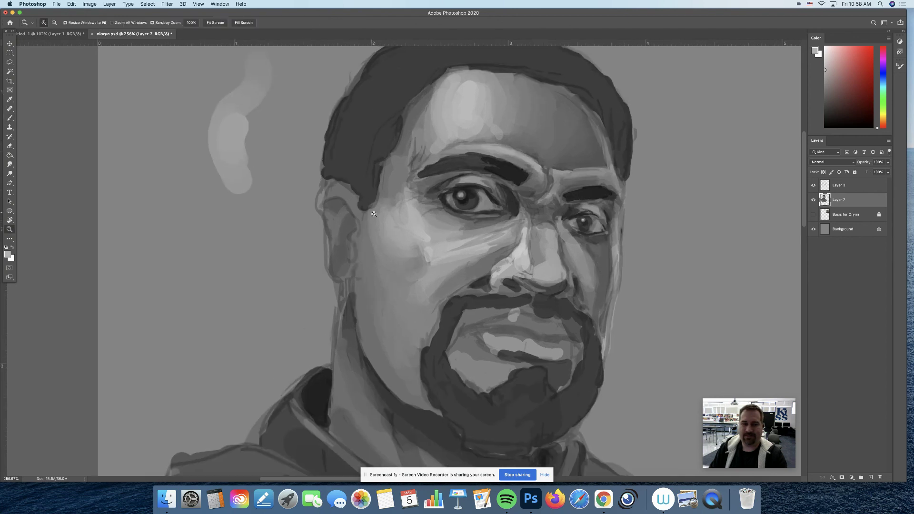
pyautogui.press('b')
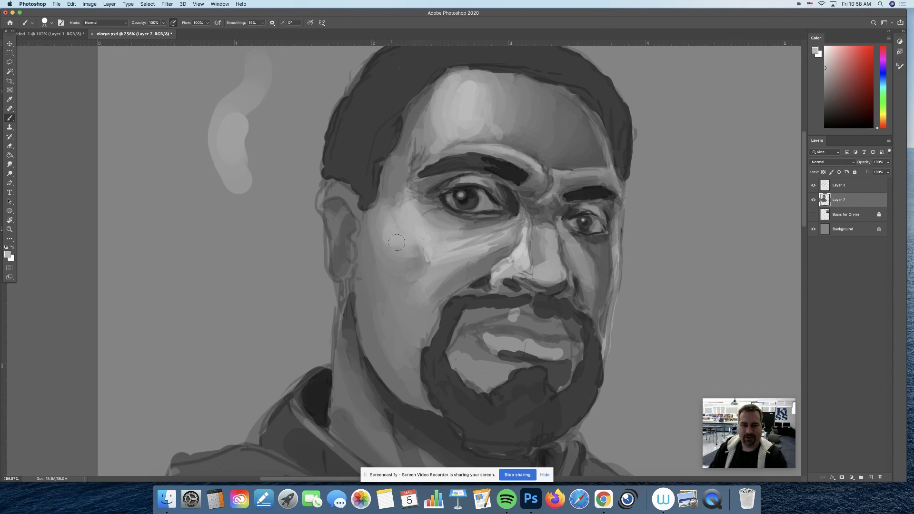
pyautogui.moveTo(396, 244)
pyautogui.mouseDown()
pyautogui.moveTo(414, 237)
pyautogui.moveTo(407, 230)
pyautogui.moveTo(419, 239)
pyautogui.mouseUp()
# - Set the brush size to 30 px and blend the forehead highlight into the darker tones with greys sampled across it
pyautogui.press('[')
pyautogui.press('[')
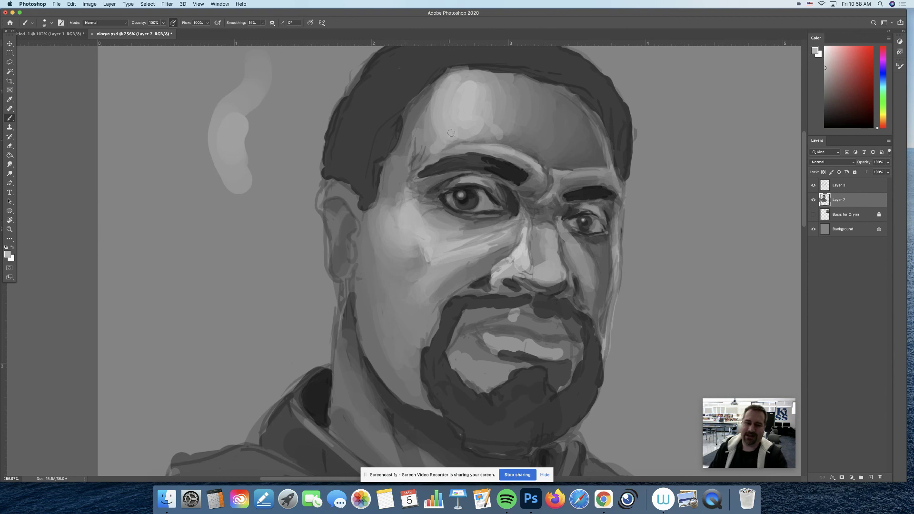
pyautogui.press(']')
pyautogui.press(']')
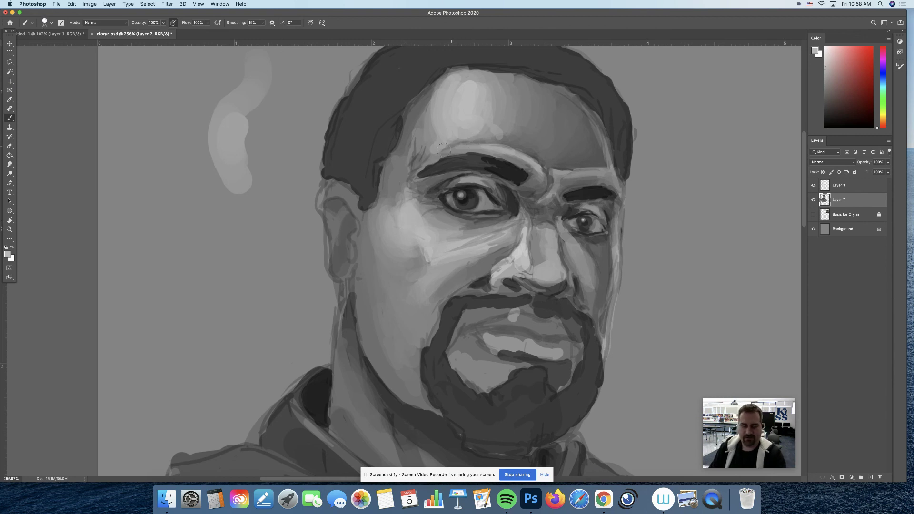
pyautogui.keyDown('alt'); pyautogui.click(487, 132); pyautogui.keyUp('alt')
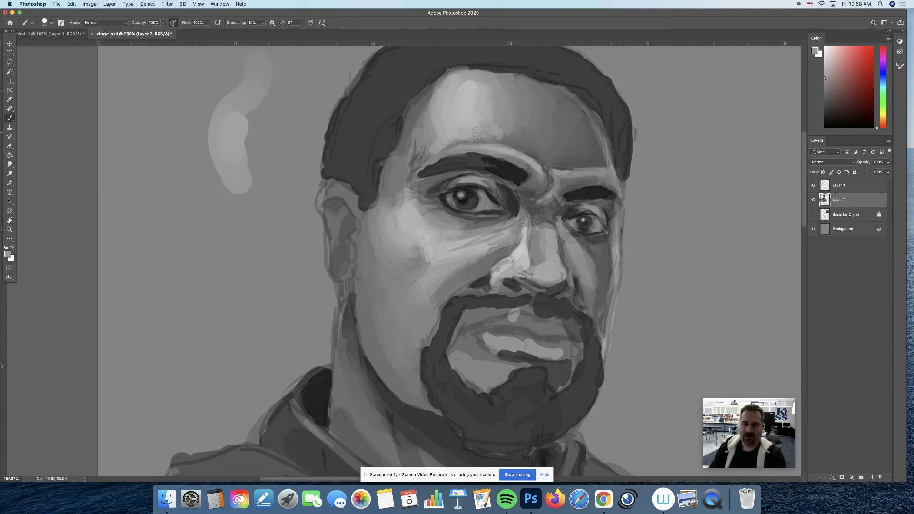
pyautogui.keyDown('alt'); pyautogui.click(476, 121); pyautogui.keyUp('alt')
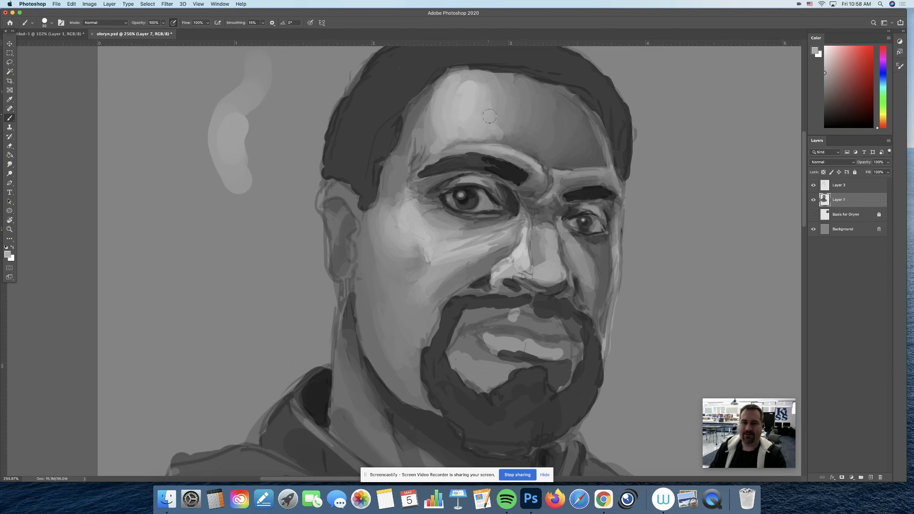
pyautogui.keyDown('alt'); pyautogui.click(498, 120); pyautogui.keyUp('alt')
pyautogui.keyDown('alt'); pyautogui.click(496, 129); pyautogui.keyUp('alt')
pyautogui.keyDown('alt'); pyautogui.click(506, 129); pyautogui.keyUp('alt')
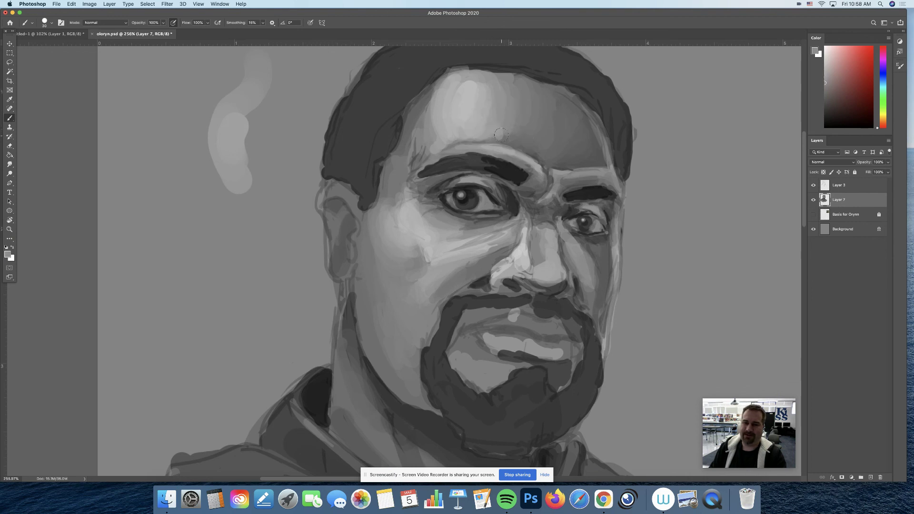
pyautogui.keyDown('alt'); pyautogui.click(487, 86); pyautogui.keyUp('alt')
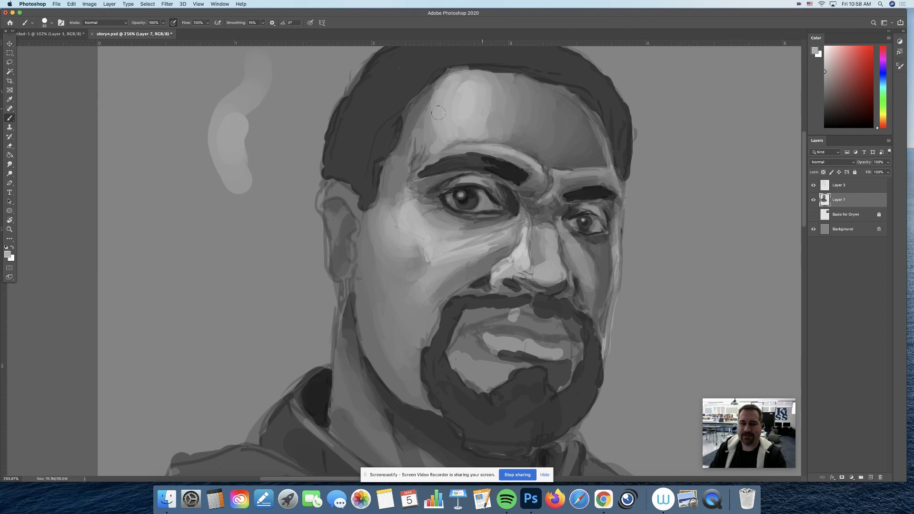
# - View the whole portrait, switch to the Rectangular Marquee tool, and close the portrait document without saving its changes
pyautogui.press('z')
pyautogui.moveTo(327, 134); pyautogui.dragTo(312, 139)
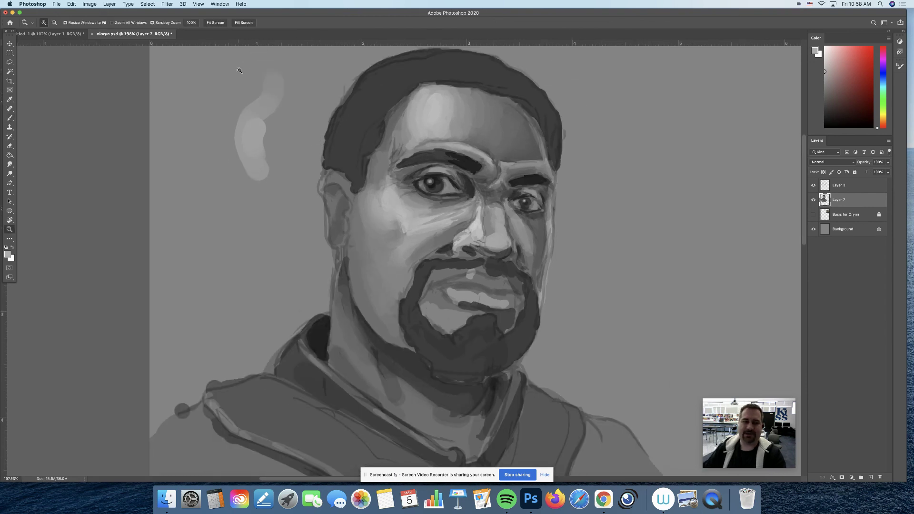
pyautogui.moveTo(263, 113); pyautogui.dragTo(286, 154)
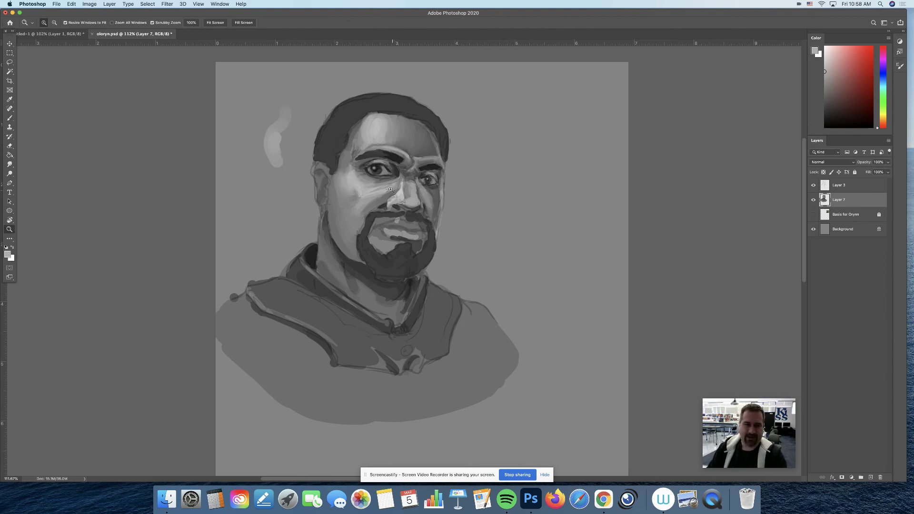
pyautogui.moveTo(376, 168); pyautogui.dragTo(387, 220)
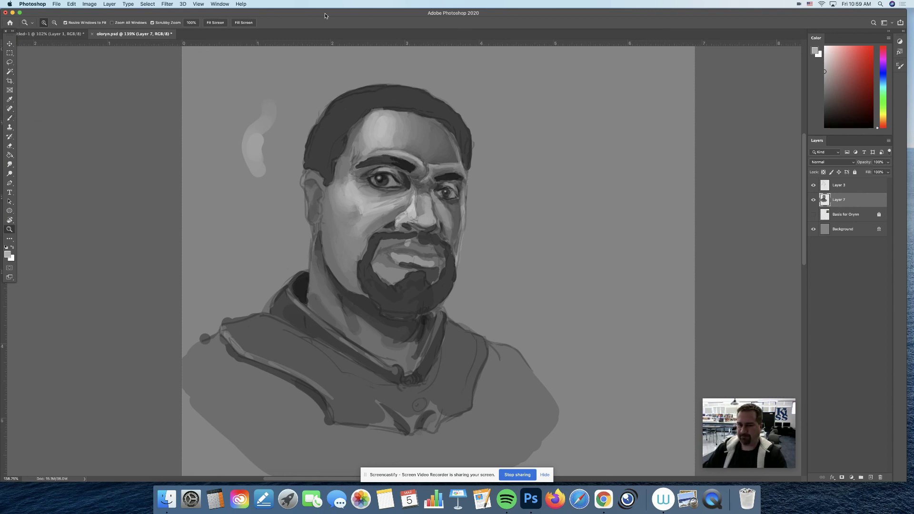
pyautogui.moveTo(314, 146); pyautogui.dragTo(56, 78)
pyautogui.click(9, 53)
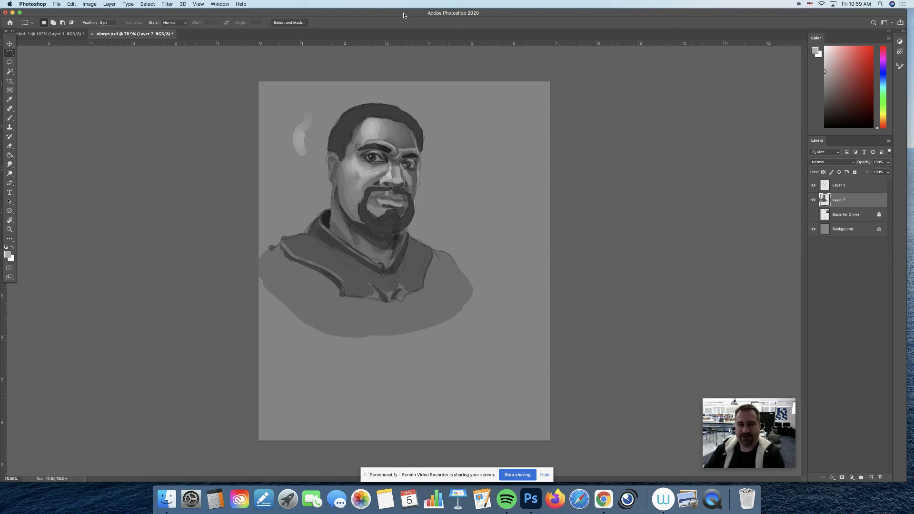
pyautogui.click(92, 34)
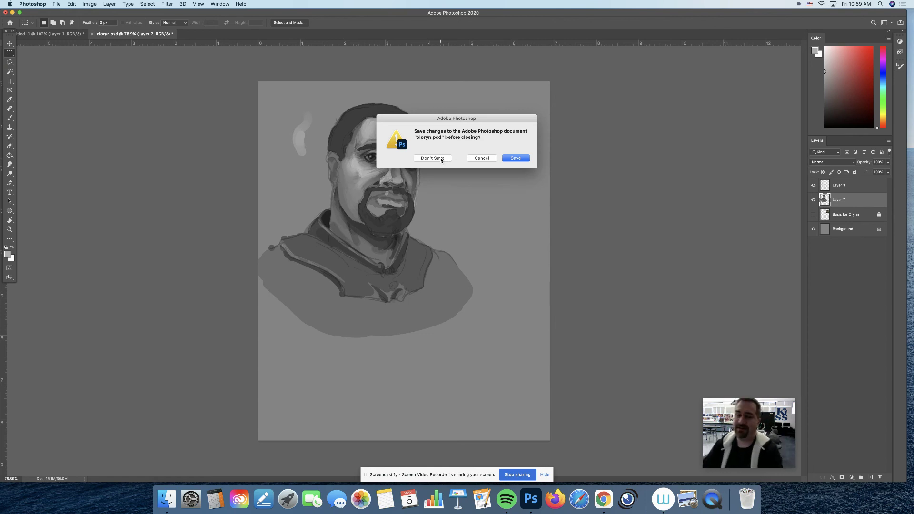
pyautogui.click(433, 158)
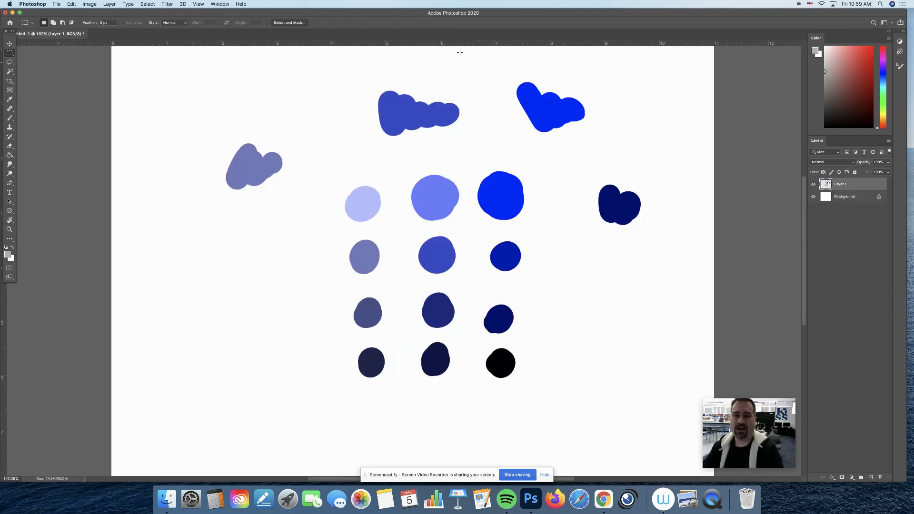